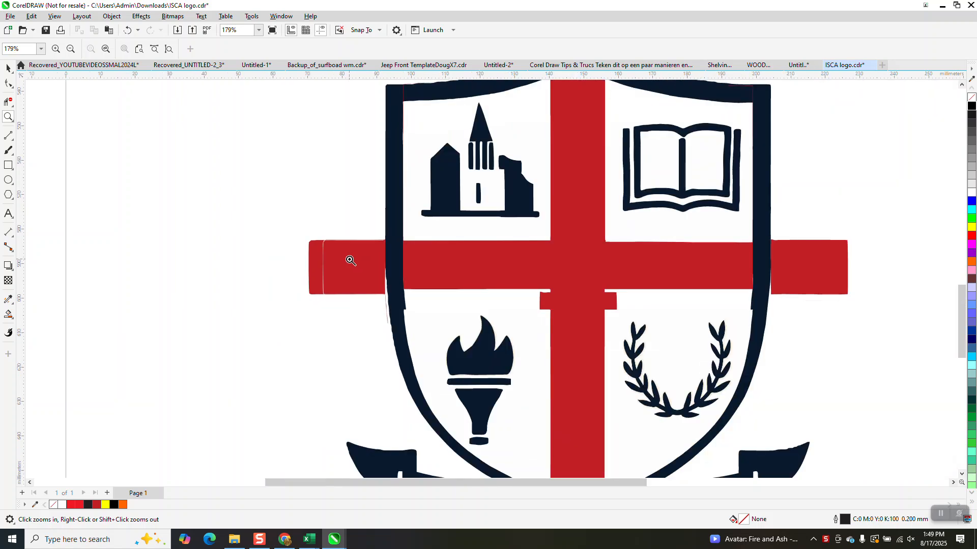
Ungroup all objects of the ICSA shield logo on the page.
scroll(351, 229, "down", 2)
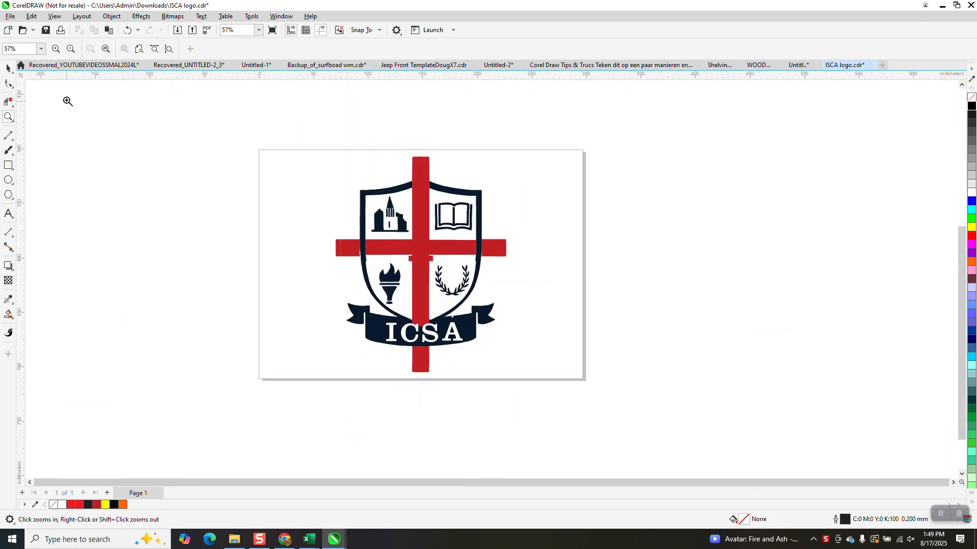
left_click(9, 67)
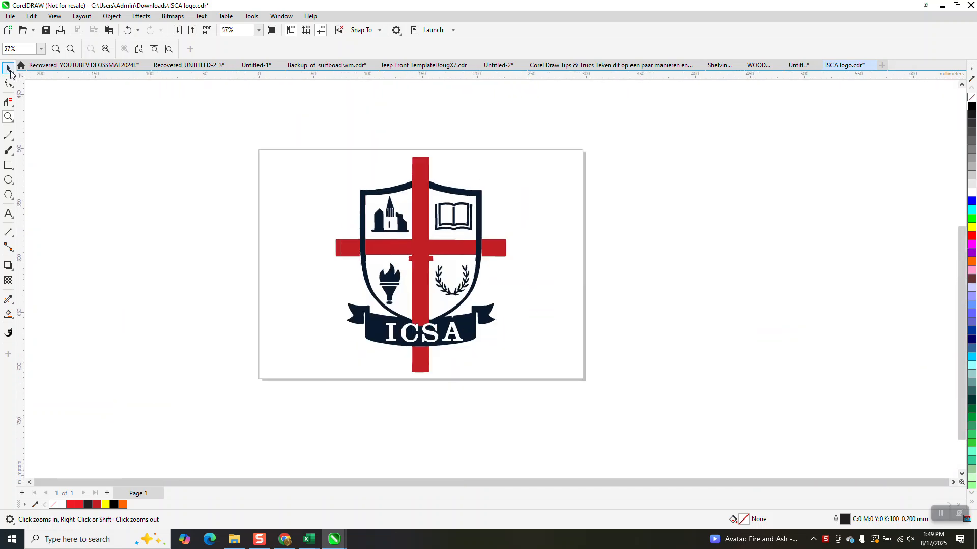
left_click(426, 165)
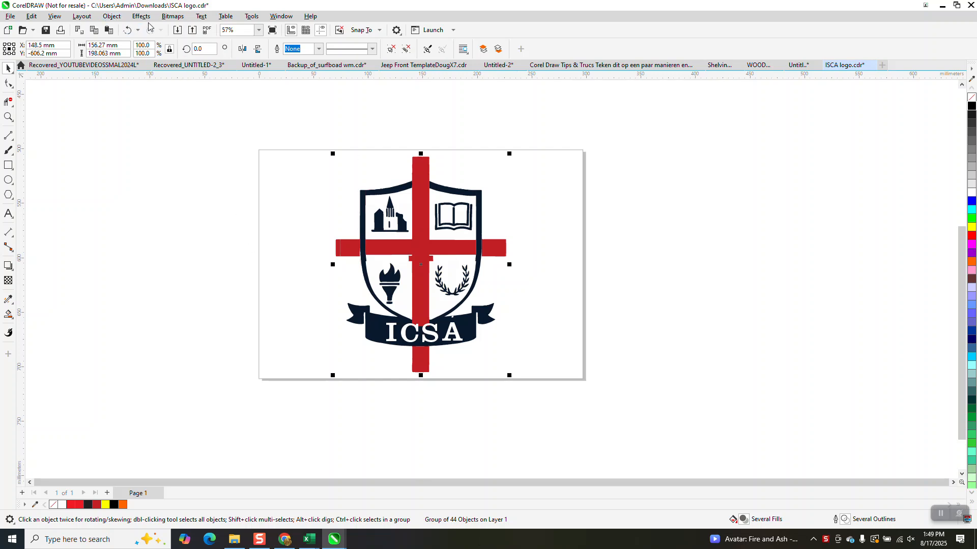
left_click(111, 16)
mouse_move(136, 197)
left_click(263, 212)
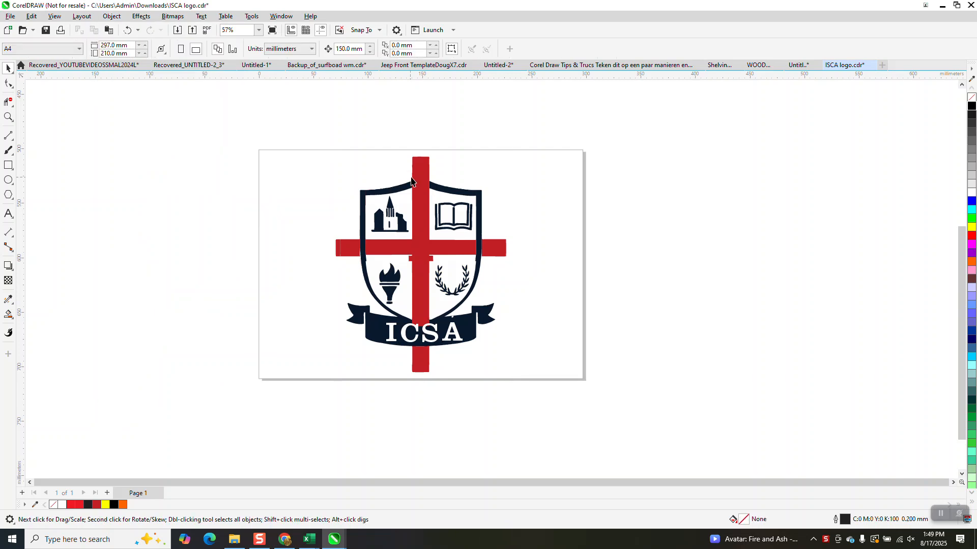
Move the main red cross and the end piece of its right arm 300 mm to the right, off the page.
left_click(420, 175)
key("Right")
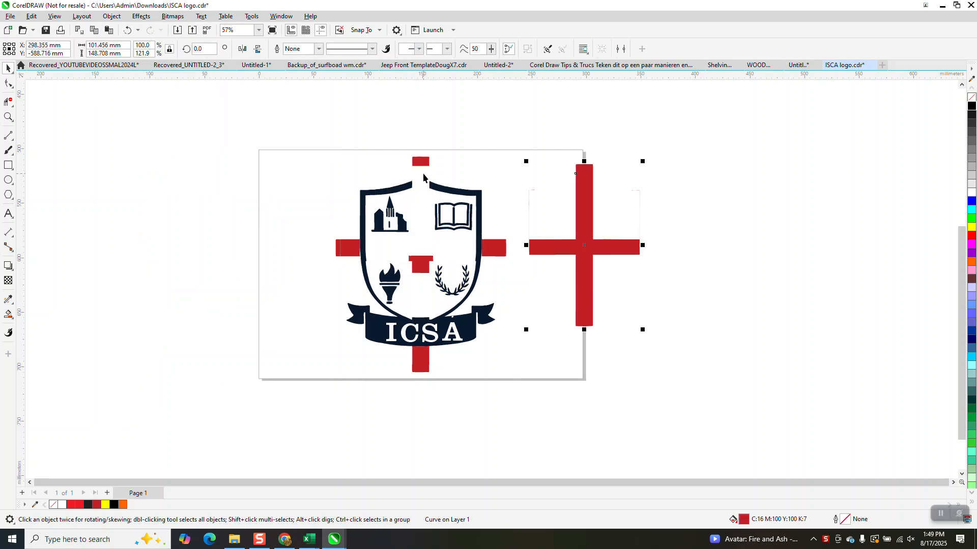
key("Right")
left_click(503, 253)
key("Right")
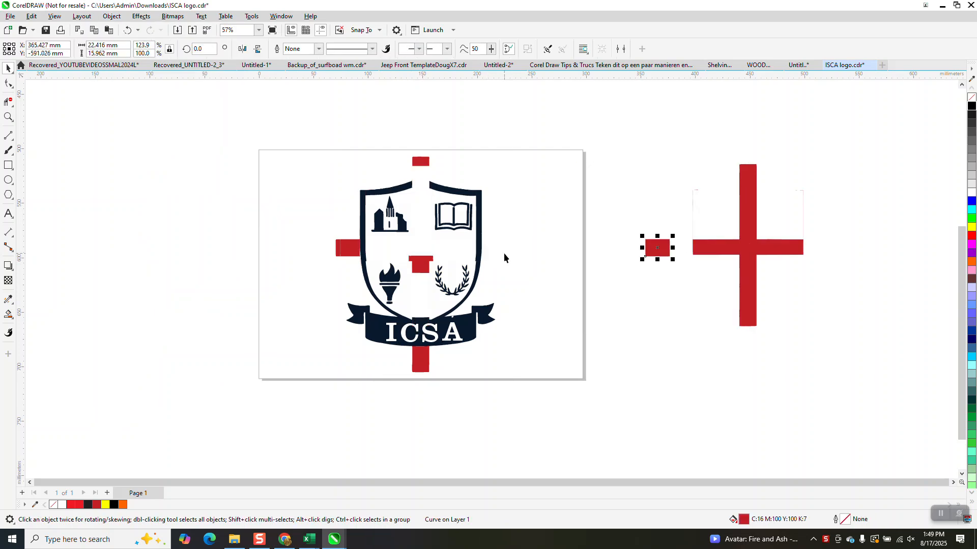
key("Right")
key("Right")
Move the red piece at the shield's centre and the red piece above the shield 300 mm to the right.
left_click(429, 264)
key("Right")
key("Right")
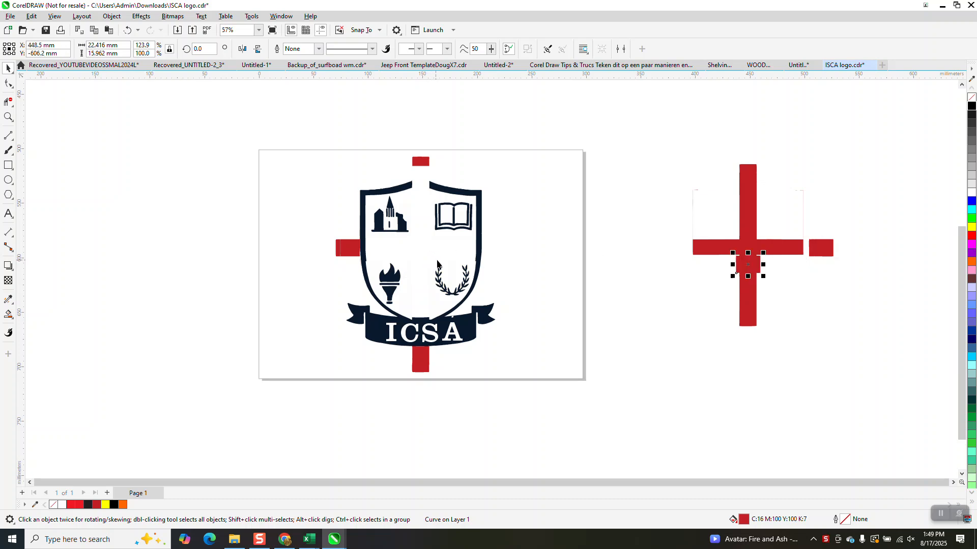
left_click(427, 161)
key("Right")
key("Right")
Move the two red pieces of the cross's left arm 300 mm to the right.
left_click(342, 249)
key("Right")
key("Right")
left_click(342, 251)
key("Right")
key("Right")
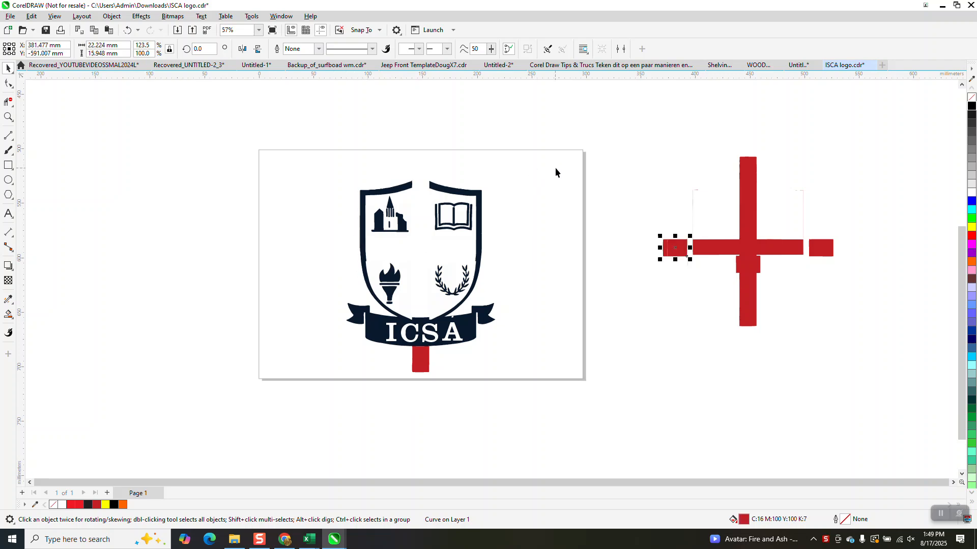
Move the two red pieces below the banner 300 mm to the right.
left_click(426, 369)
key("Right")
key("Right")
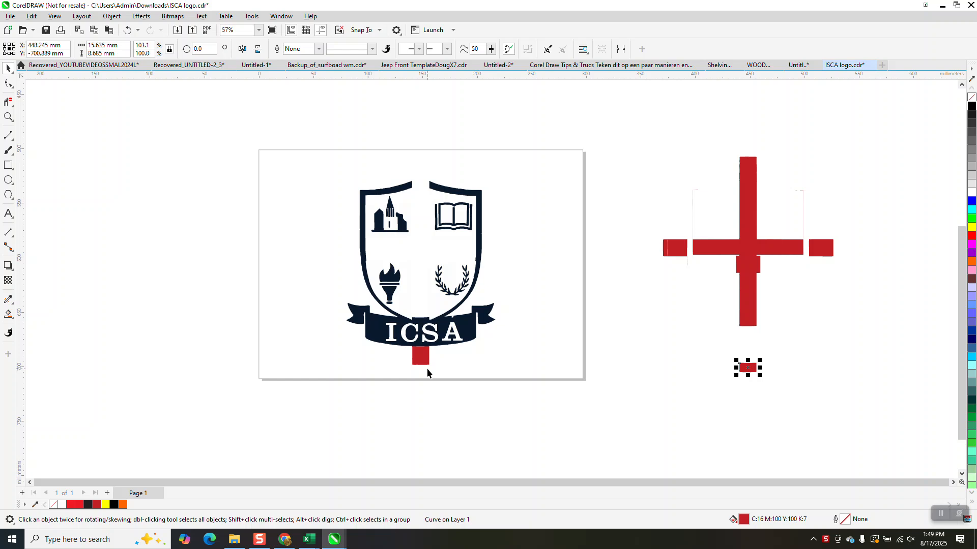
left_click(426, 366)
key("Right")
key("Right")
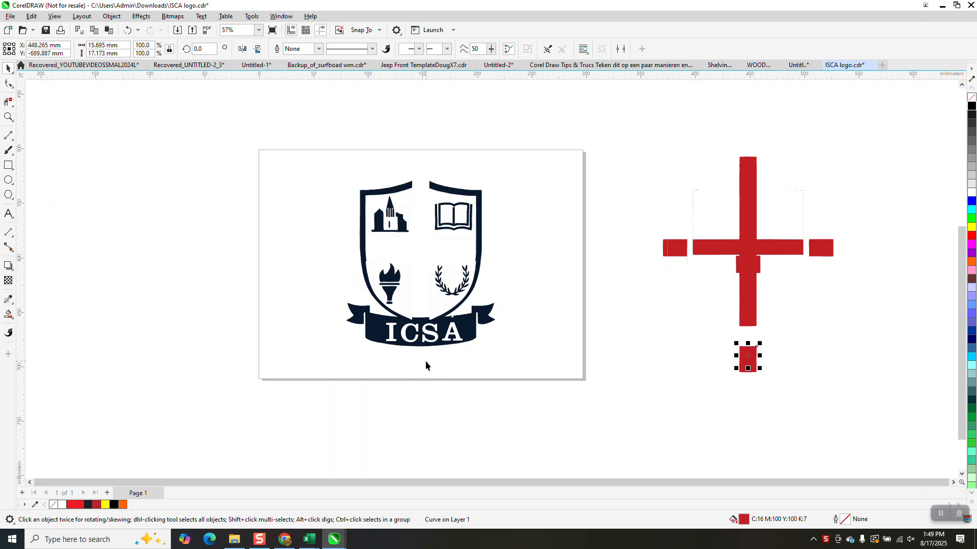
Move the navy shield frame with its banner 150 mm to the left, away from the symbols.
left_click(479, 211)
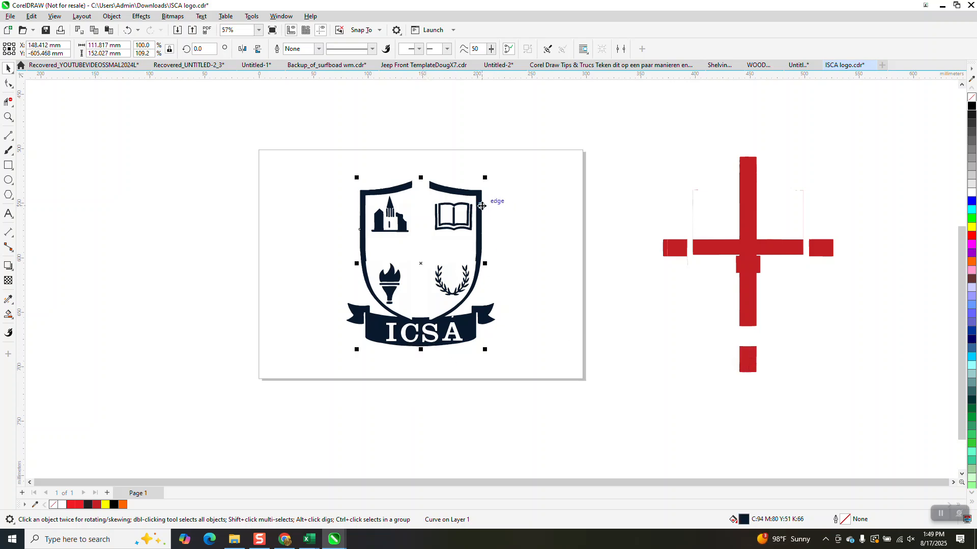
key("Left")
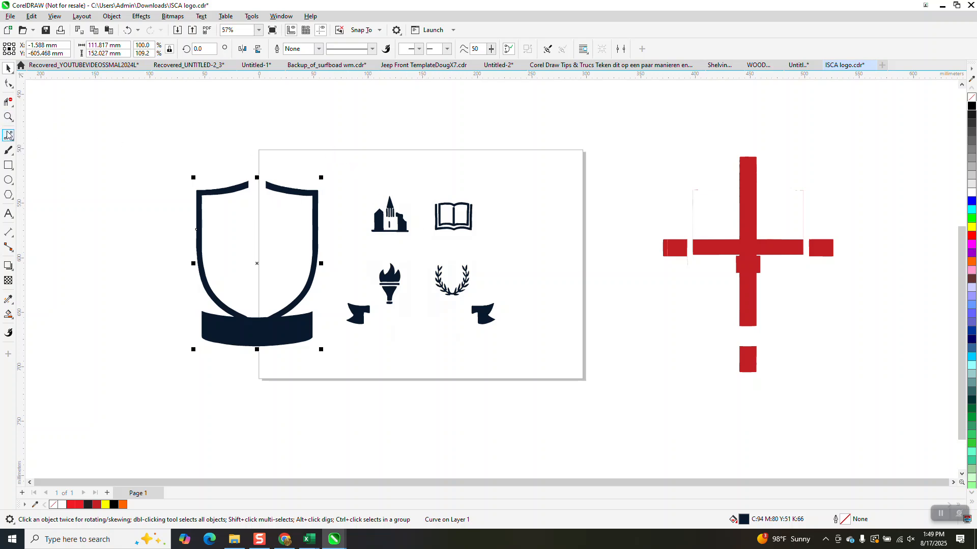
Draw a yellow-filled rectangle about 652 × 244 mm around all the logo pieces and send it to the back of the page.
left_click(8, 165)
left_click_drag(135, 134, 846, 400)
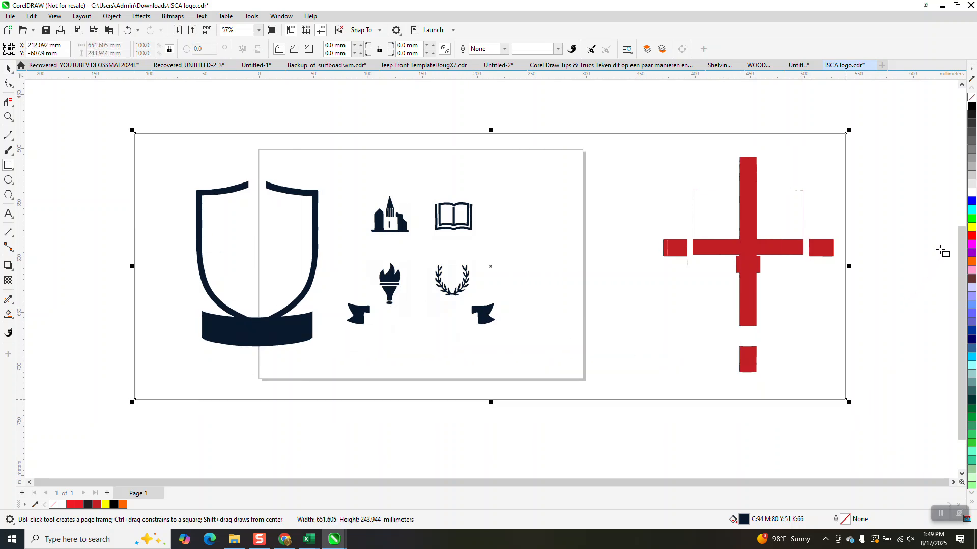
left_click(972, 227)
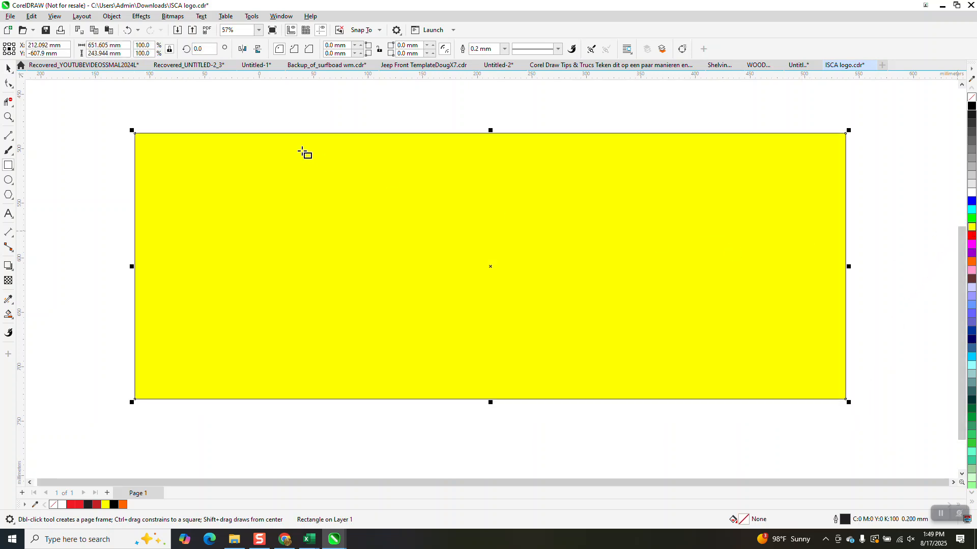
left_click(111, 17)
mouse_move(121, 184)
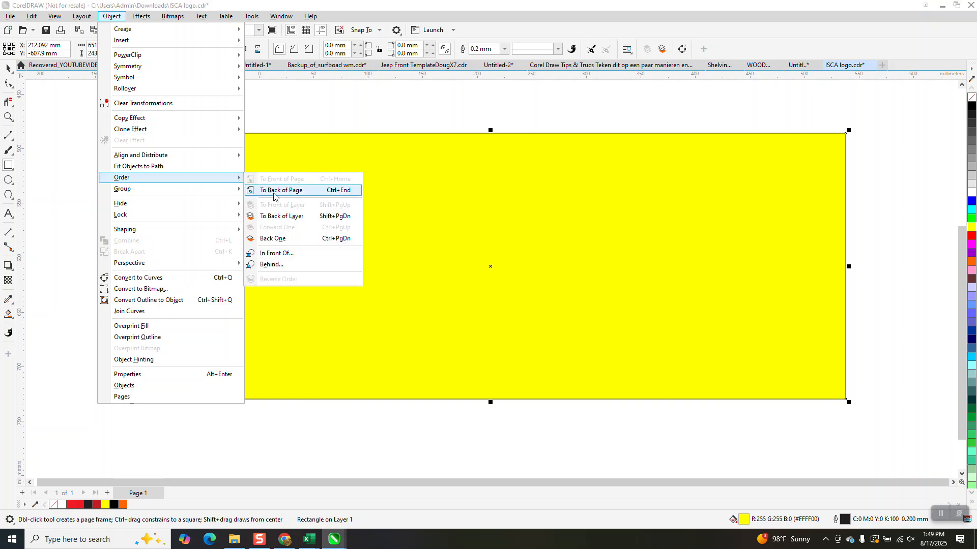
left_click(264, 192)
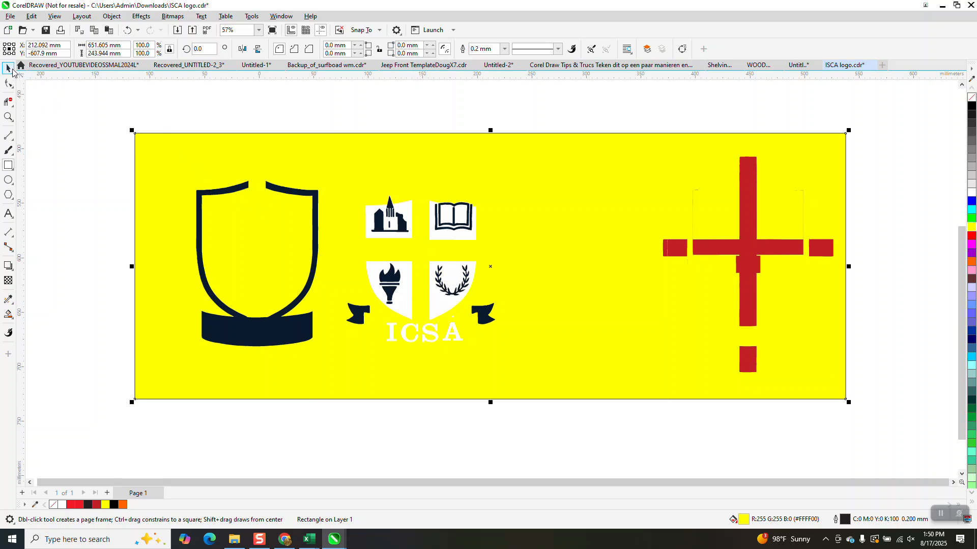
Lock the yellow background rectangle in place.
key("space")
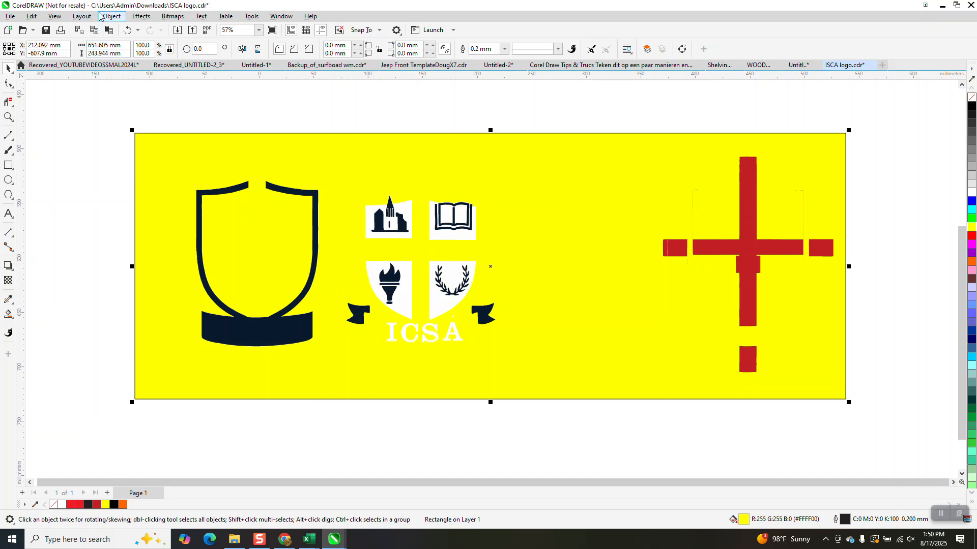
left_click(110, 18)
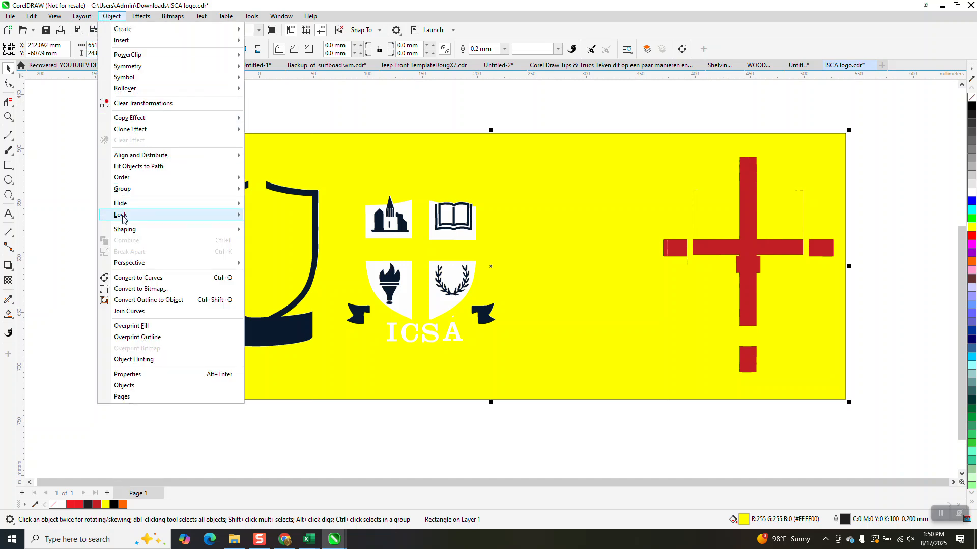
left_click(266, 216)
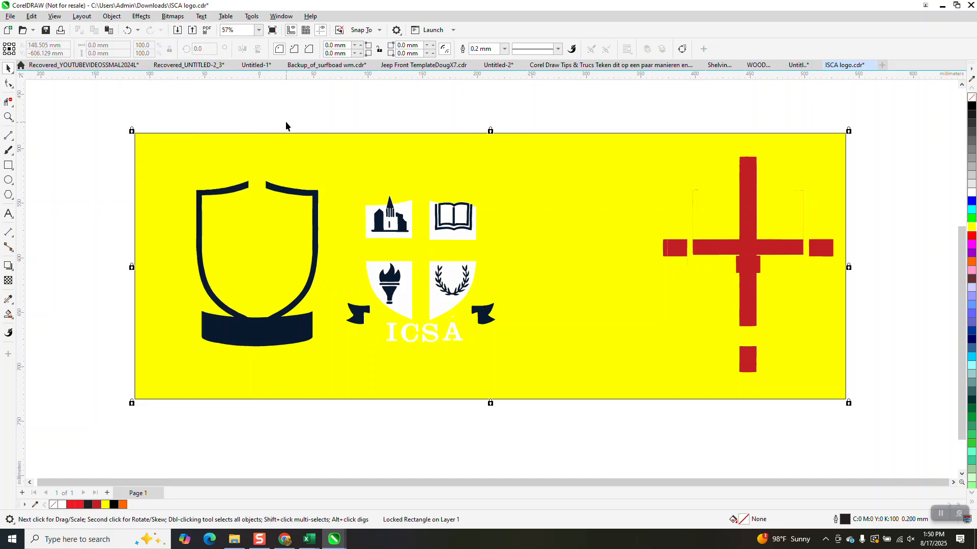
Move the four symbols with their white panels, the ribbon ends and the ICSA letters together 300 mm to the left.
left_click(323, 127)
left_click_drag(324, 131, 504, 399)
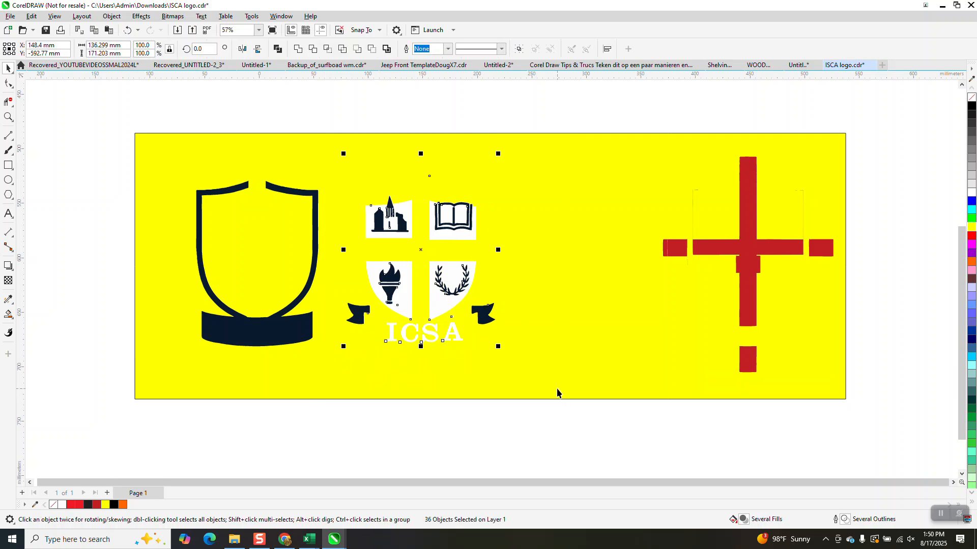
key("Left")
key("Left")
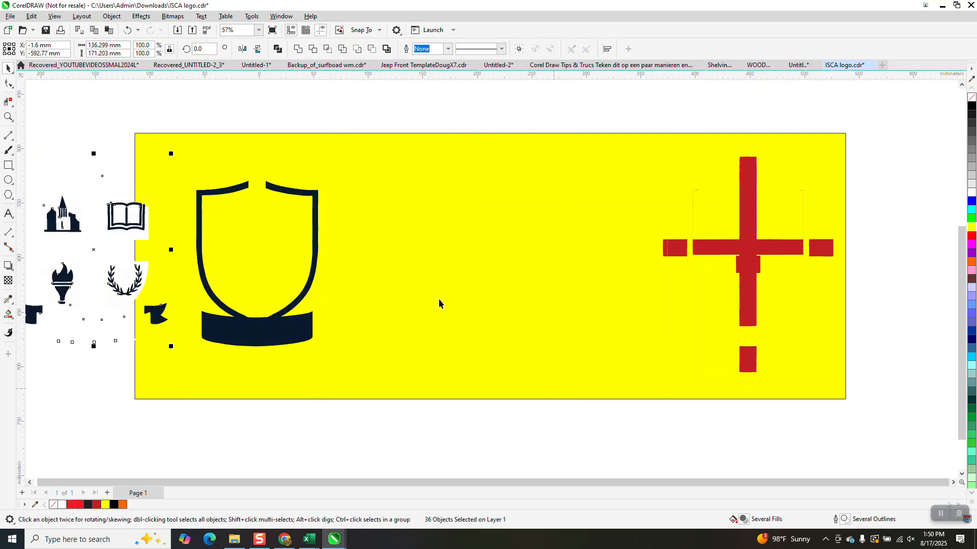
Move the navy shield frame 150 mm to the right and give it no fill and a black outline.
left_click(316, 228)
key("Right")
key("Right")
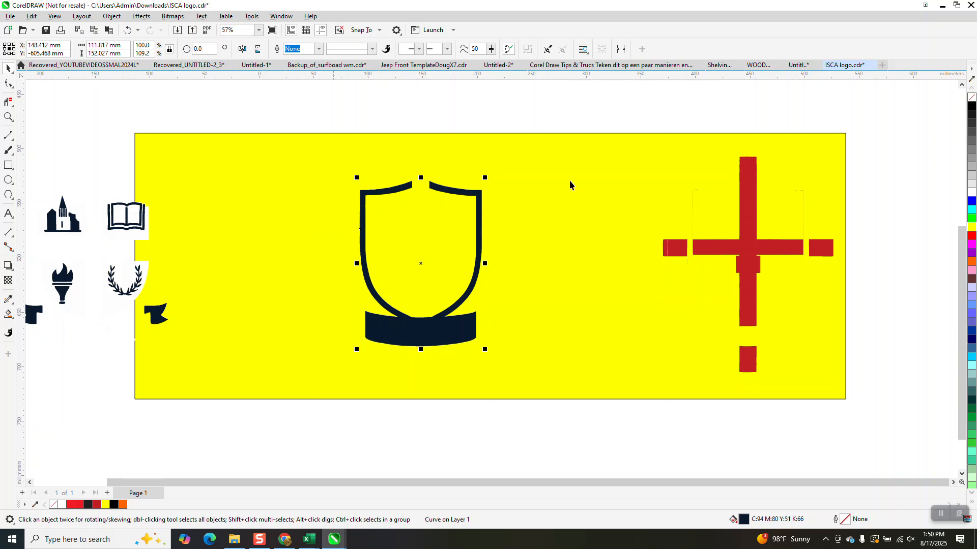
left_click(971, 99)
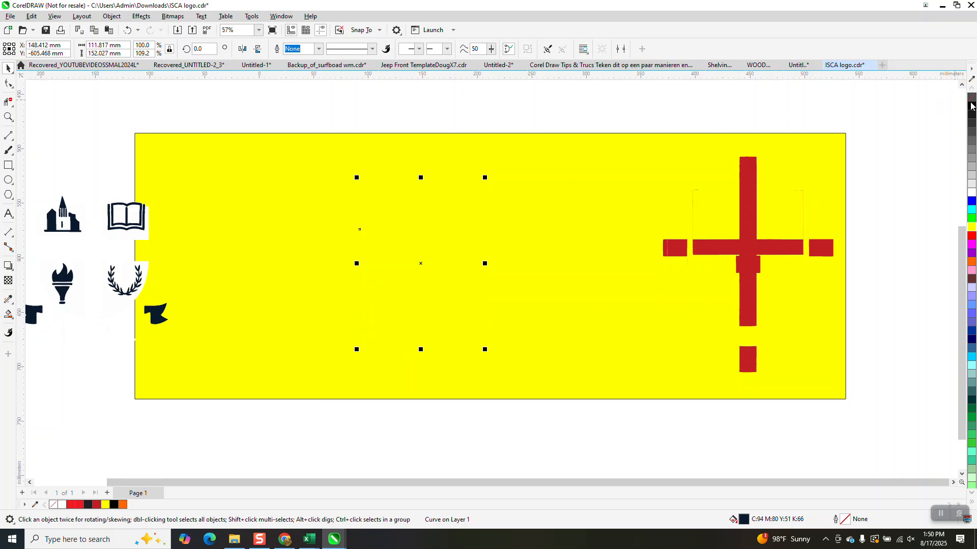
Draw a vertical line about 251 mm long through the shield and centre it on the page.
left_click(8, 117)
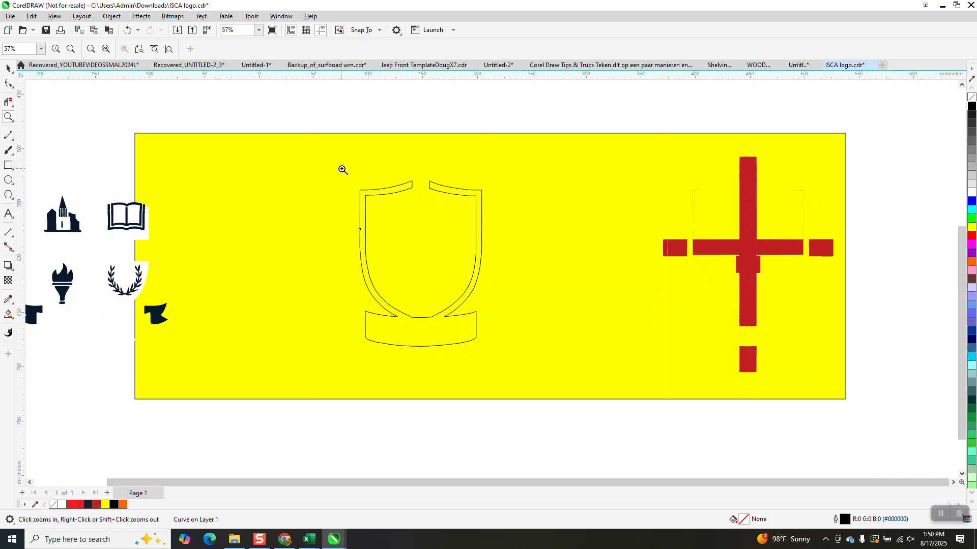
left_click_drag(357, 172, 475, 209)
scroll(592, 225, "down", 2)
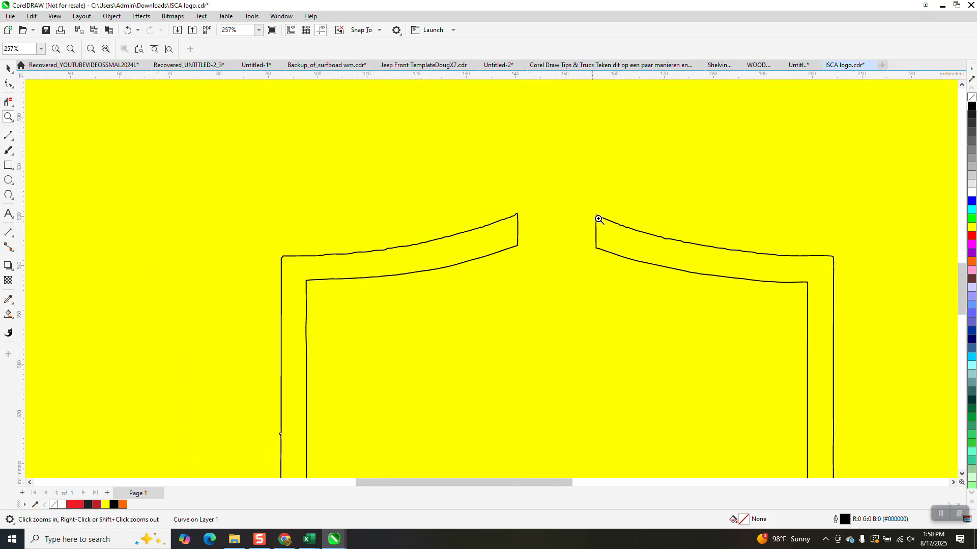
left_click_drag(803, 309, 803, 309)
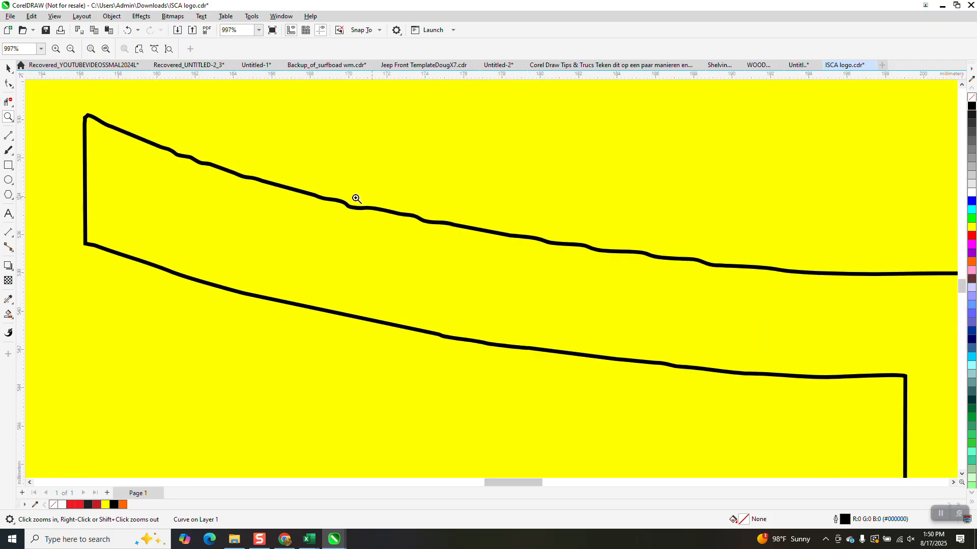
scroll(731, 267, "down", 6)
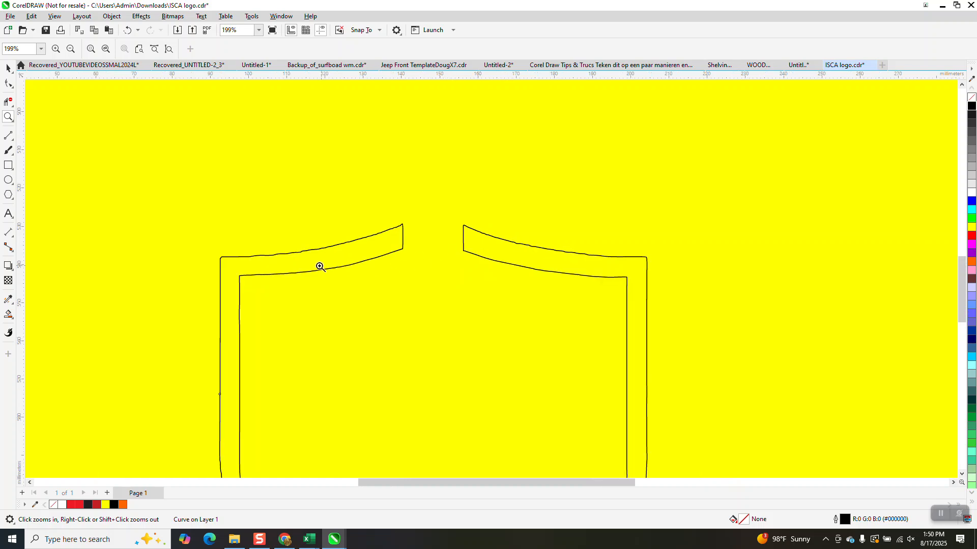
scroll(462, 174, "down", 4)
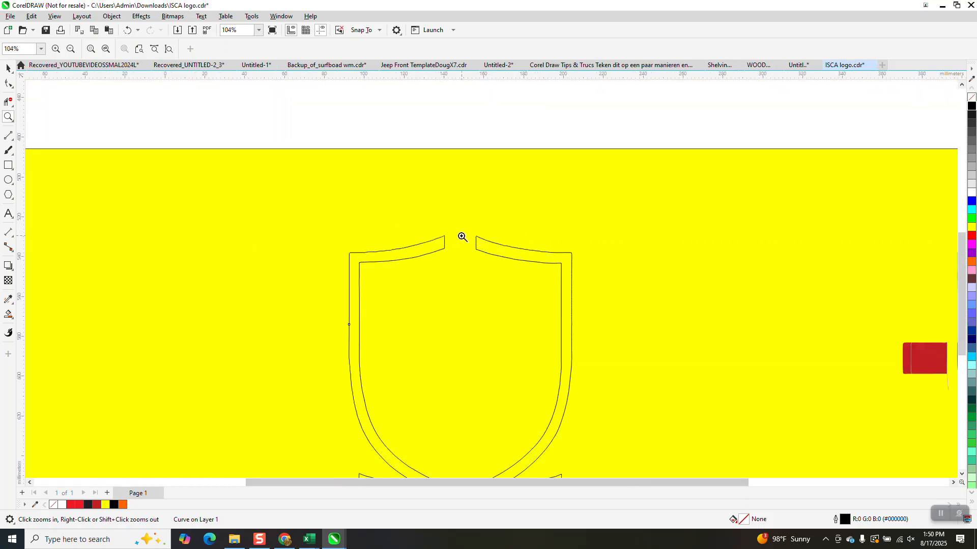
left_click(9, 136)
left_click_drag(400, 111, 387, 408)
key("p")
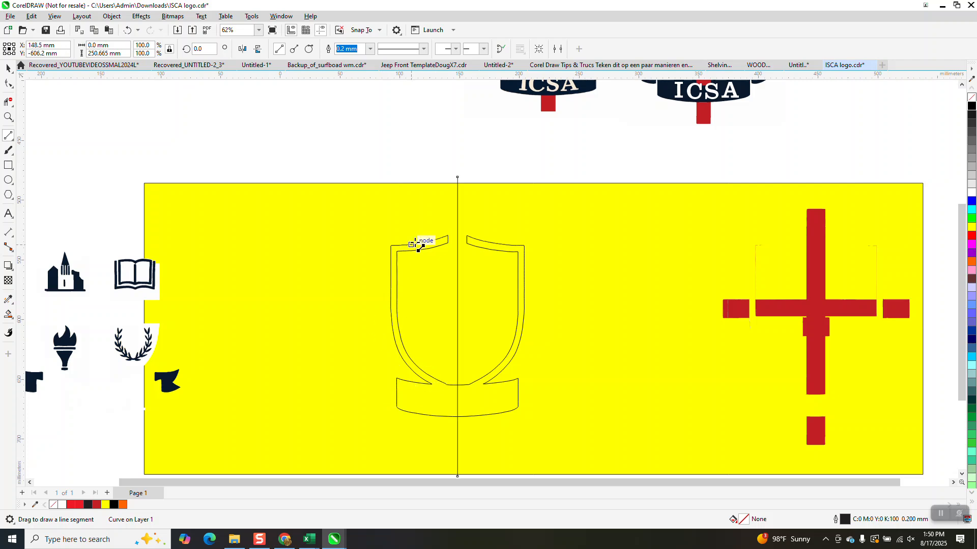
Delete the shield and banner outline segments left of the vertical centre line using virtual segment delete.
left_click(9, 101)
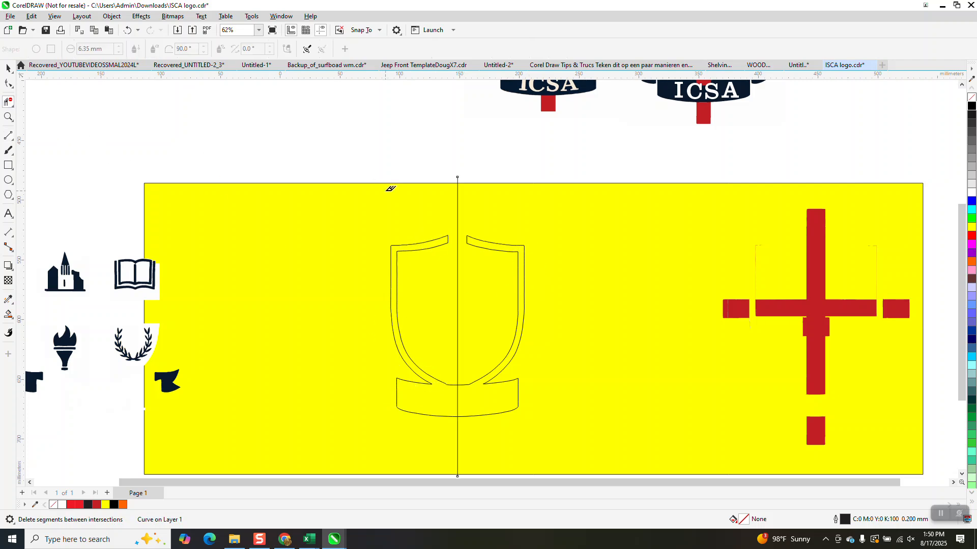
left_click_drag(413, 337, 447, 430)
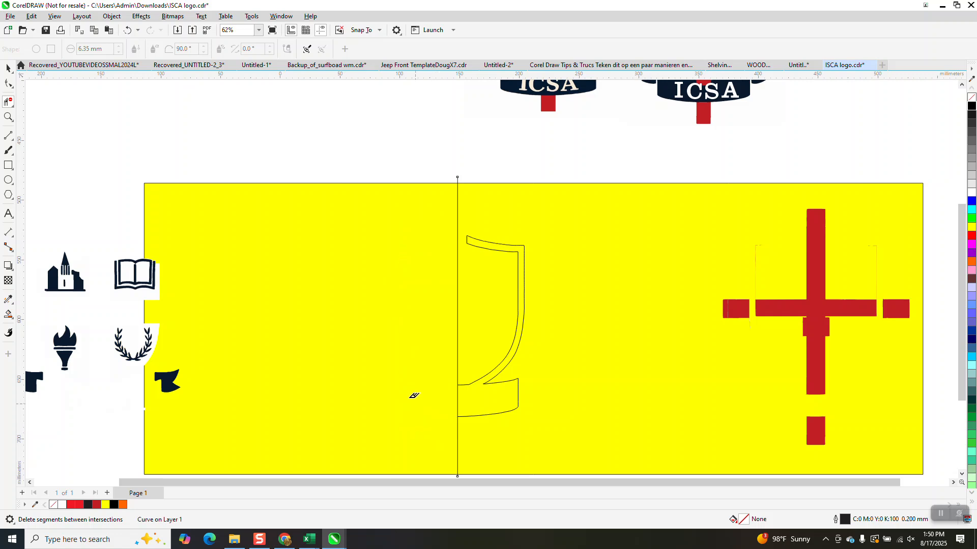
Smooth the jagged upper and lower edges of the top arm of the half shield outline with the Smooth tool.
left_click(8, 117)
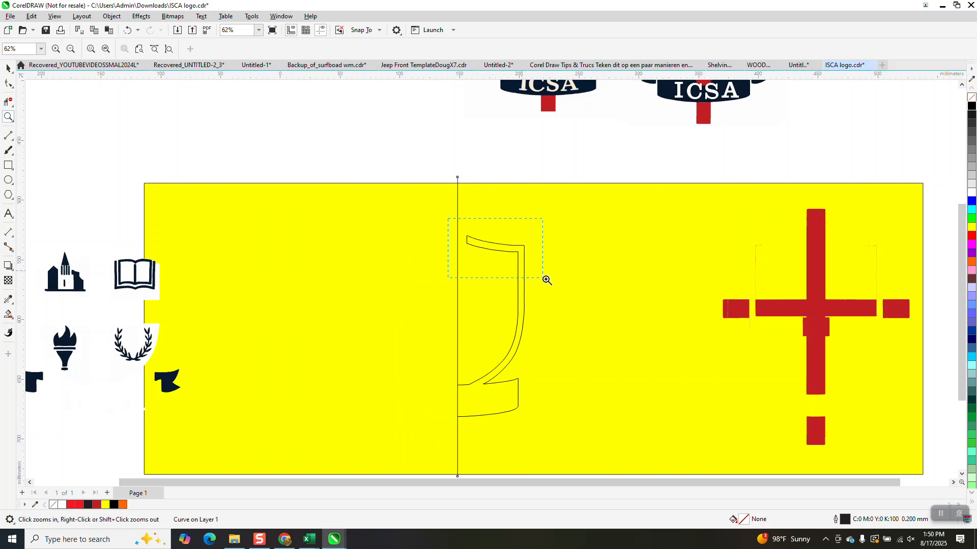
left_click_drag(546, 280, 544, 285)
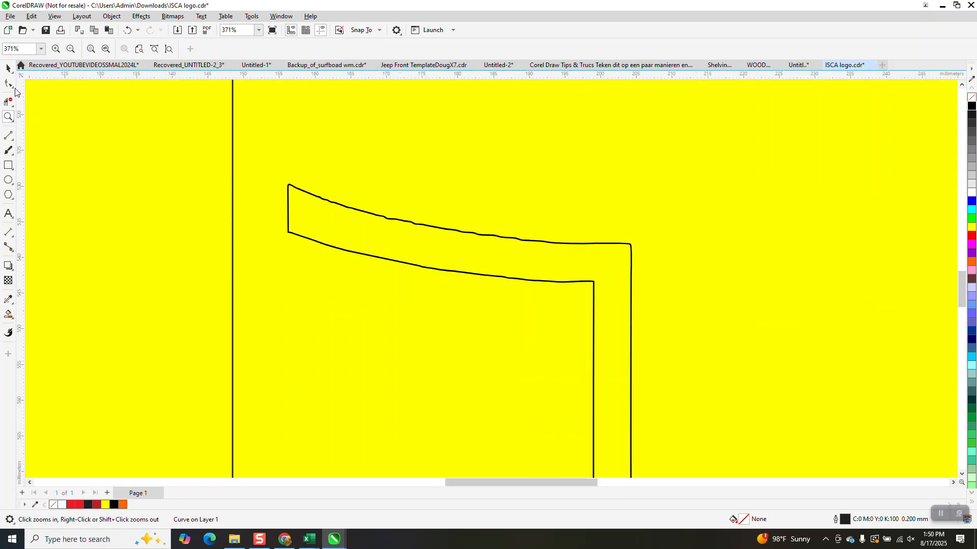
left_click(13, 86)
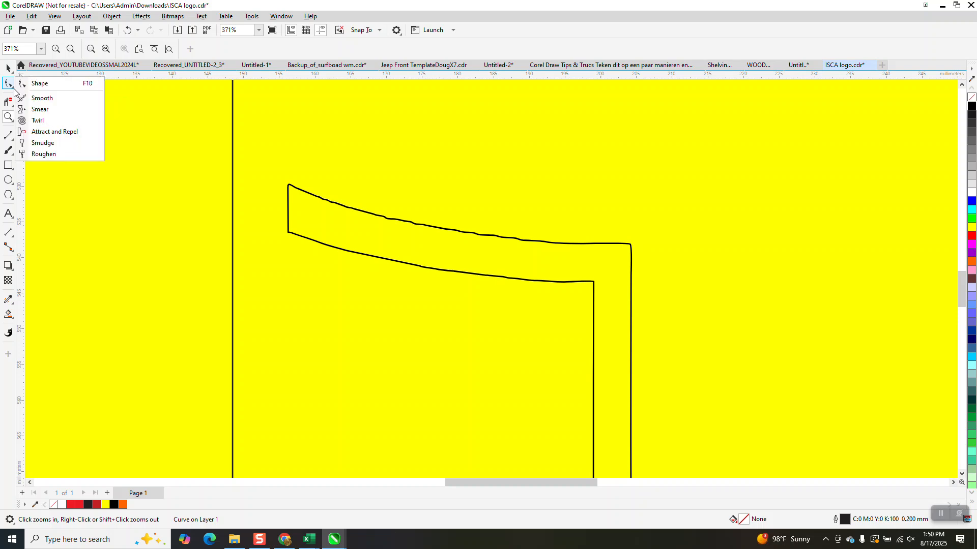
left_click(43, 99)
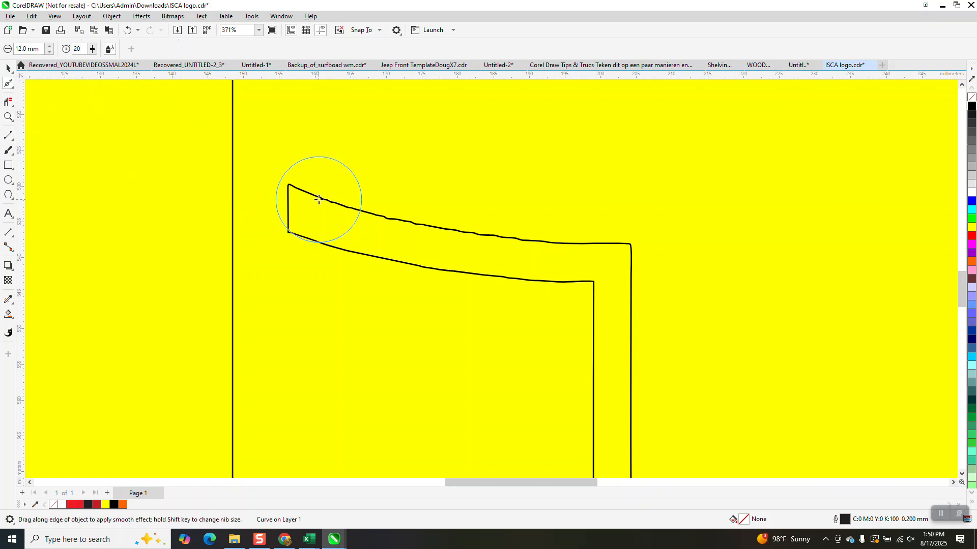
mouse_move(327, 200)
left_mouse_down()
mouse_move(416, 225)
mouse_move(390, 221)
mouse_move(383, 216)
mouse_move(596, 245)
mouse_move(467, 265)
mouse_move(355, 251)
mouse_move(331, 211)
mouse_move(471, 168)
left_mouse_up()
scroll(471, 169, "down", 2)
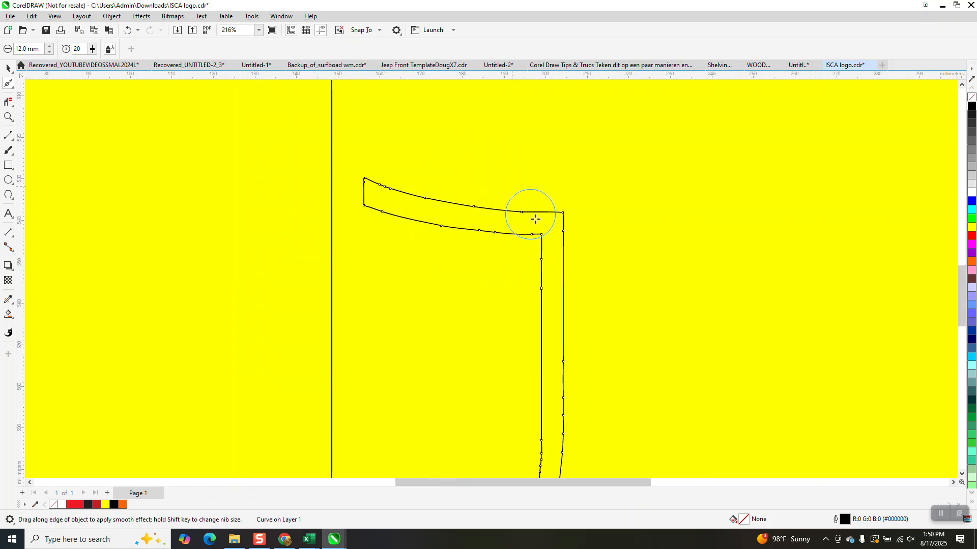
Smooth the vertical side, the lower curve and the banner edges of the half shield outline with the Smooth tool.
left_click(9, 117)
left_click_drag(511, 213, 728, 476)
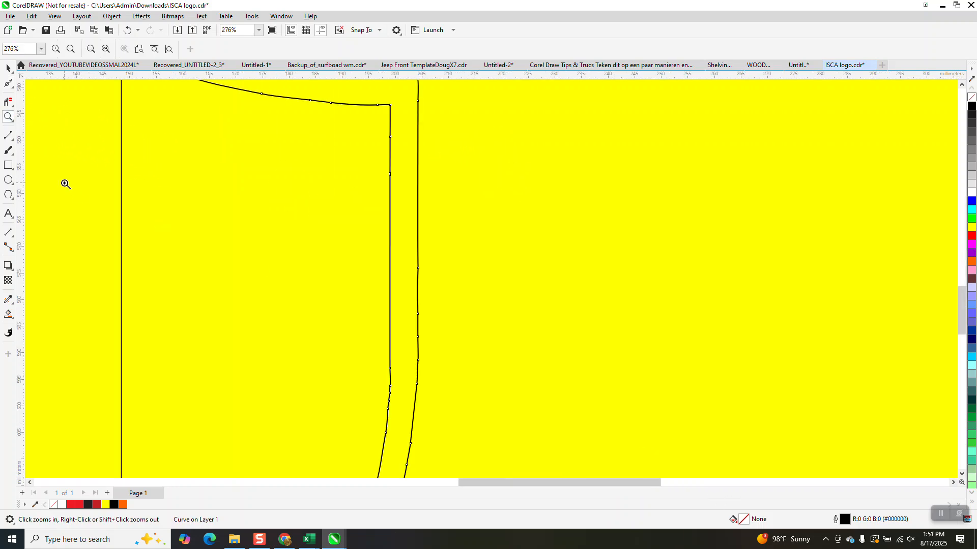
left_click(8, 83)
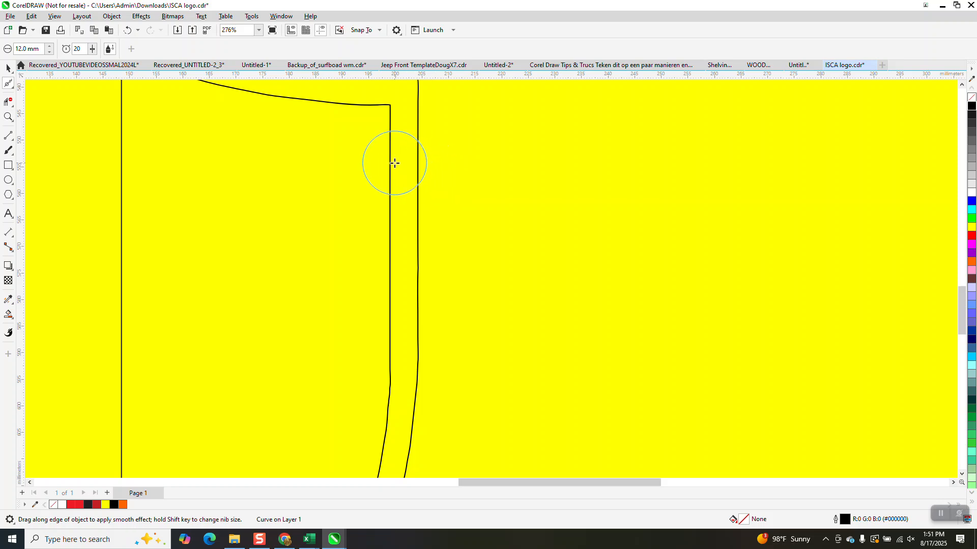
mouse_move(392, 202)
left_mouse_down()
mouse_move(393, 407)
mouse_move(418, 371)
mouse_move(424, 316)
mouse_move(415, 416)
mouse_move(422, 310)
mouse_move(410, 154)
left_mouse_up()
scroll(406, 152, "down", 2)
mouse_move(418, 191)
left_mouse_down()
mouse_move(414, 261)
mouse_move(388, 323)
mouse_move(331, 363)
mouse_move(399, 233)
mouse_move(359, 342)
mouse_move(279, 374)
mouse_move(402, 366)
mouse_move(395, 414)
mouse_move(395, 401)
mouse_move(305, 423)
mouse_move(375, 414)
mouse_move(349, 427)
mouse_move(304, 431)
mouse_move(421, 399)
mouse_move(392, 359)
mouse_move(277, 377)
mouse_move(414, 360)
left_mouse_up()
scroll(414, 360, "down", 3)
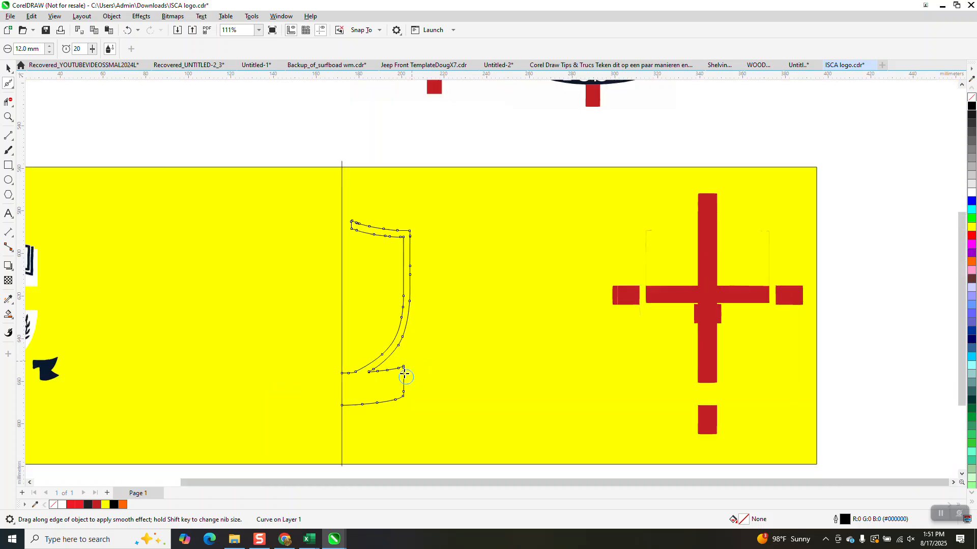
Mirror a copy of the half shield outline horizontally to the left side and delete the vertical centre line.
left_click(7, 69)
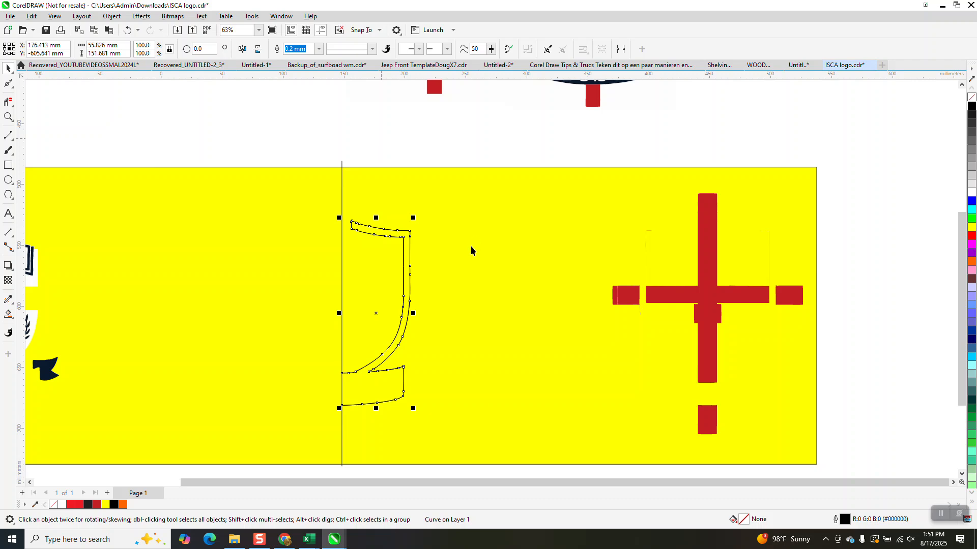
left_click_drag(415, 312, 308, 314)
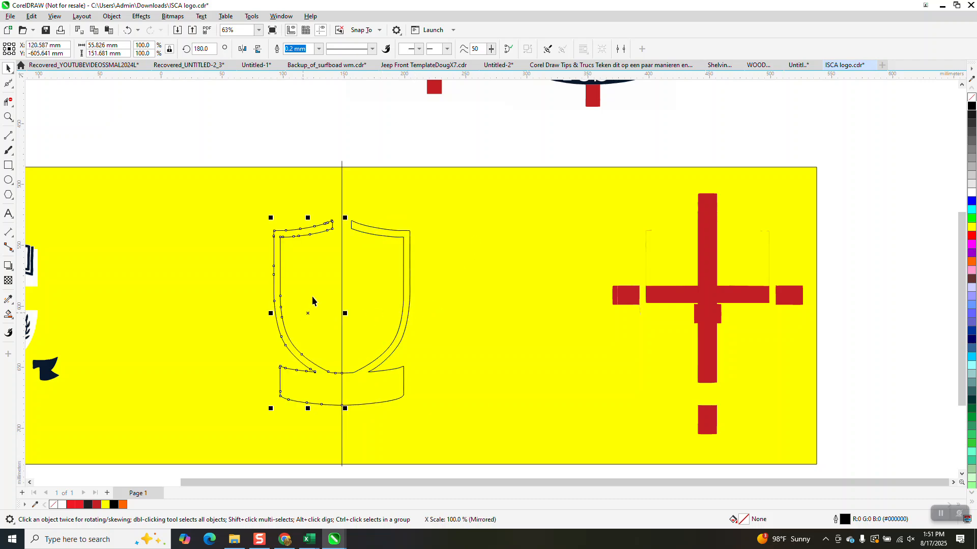
left_click(344, 164)
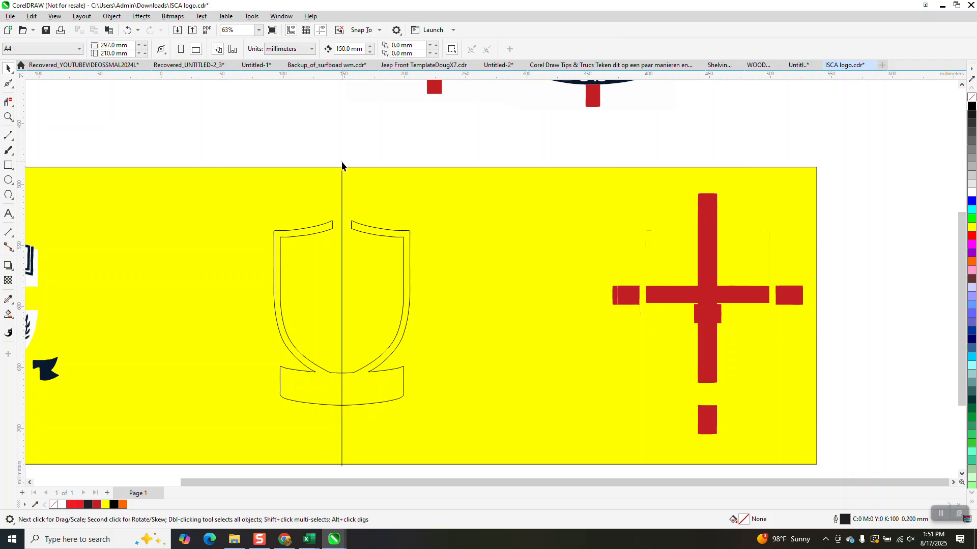
left_click(342, 163)
key("Delete")
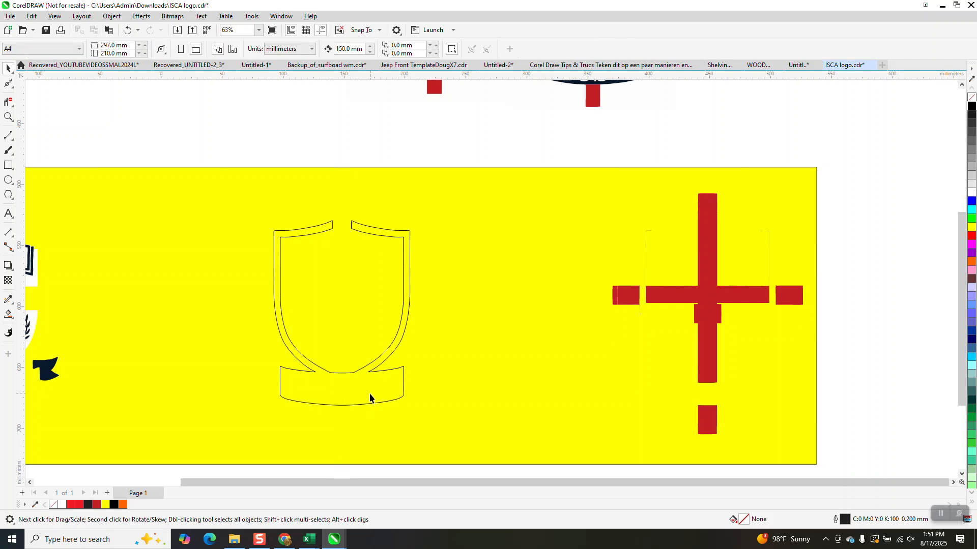
Fill the enclosed shield frame and banner region with black from the RGB palette using Smart Fill.
left_click(9, 315)
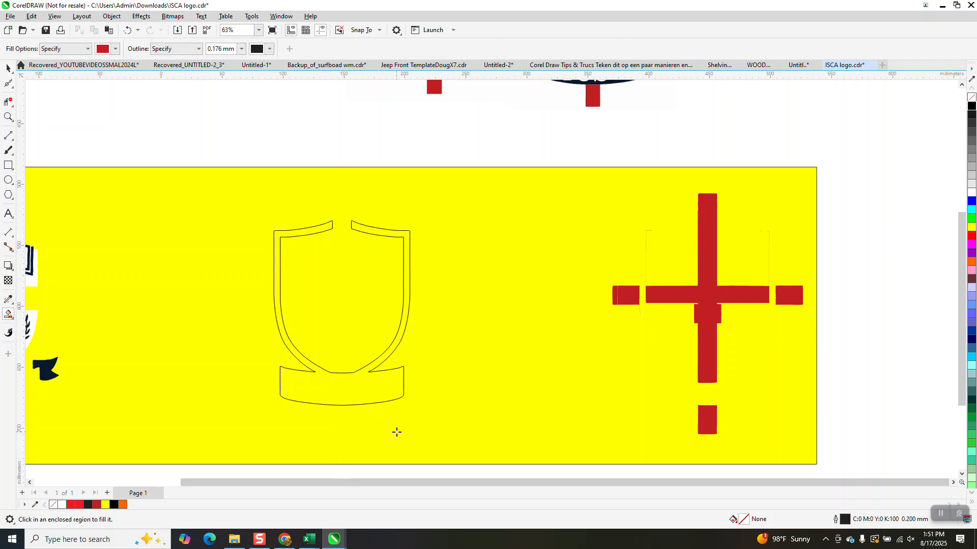
left_click(116, 49)
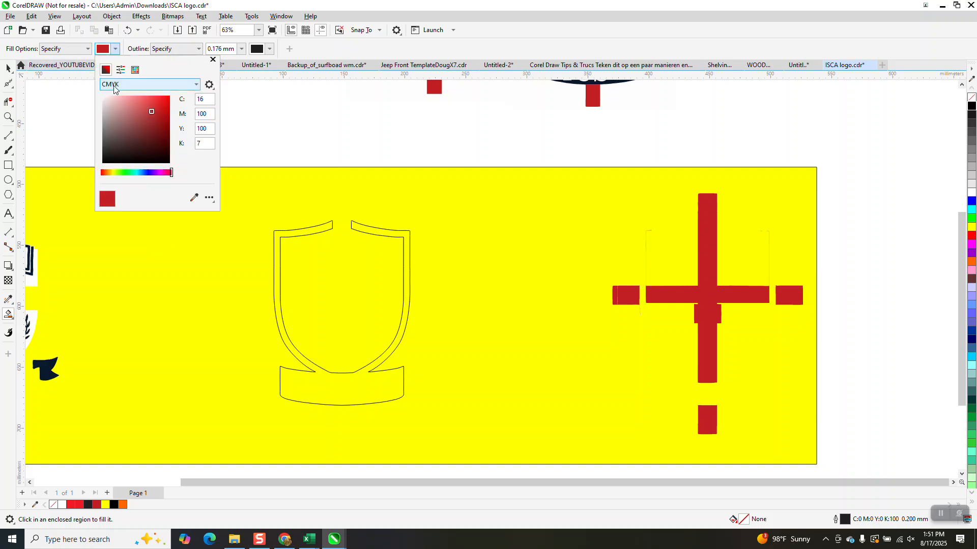
left_click(197, 85)
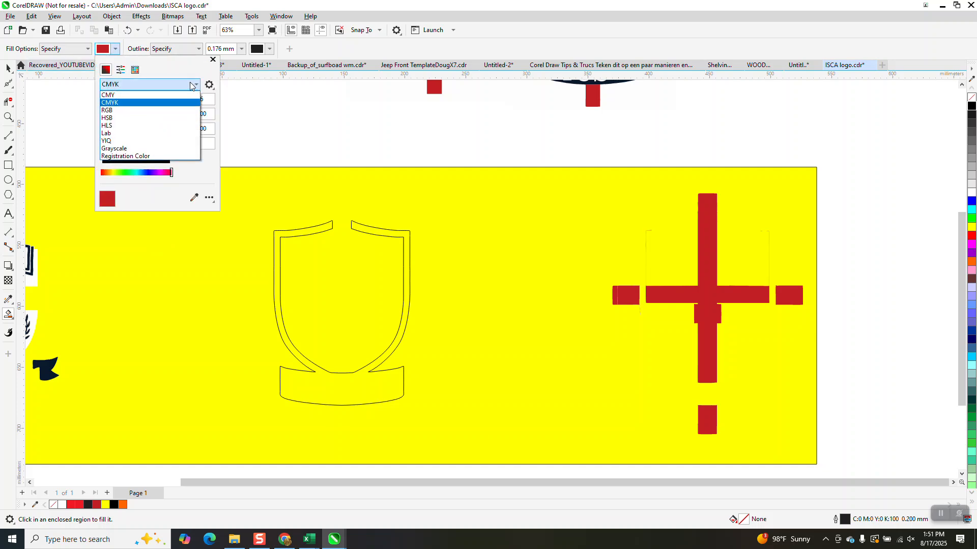
left_click(113, 110)
left_click(135, 70)
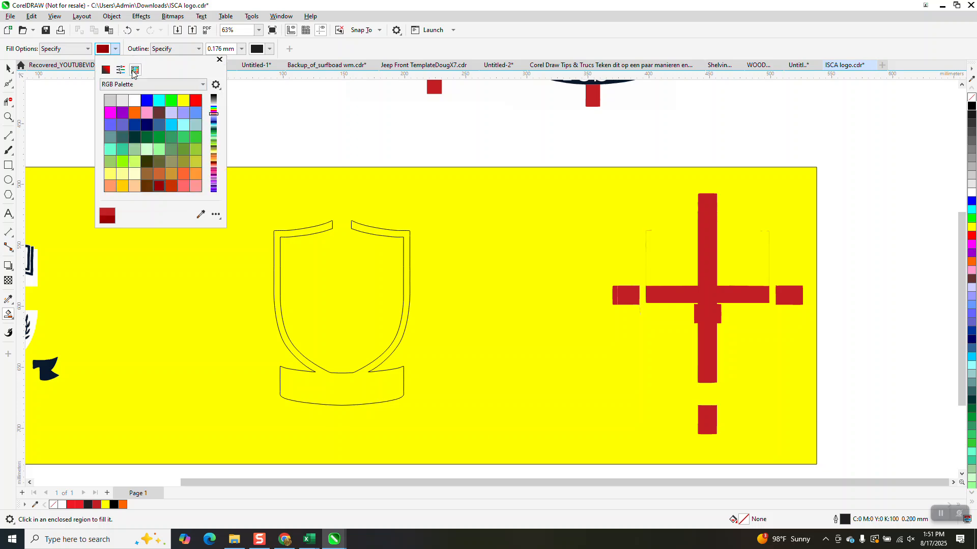
left_click(214, 98)
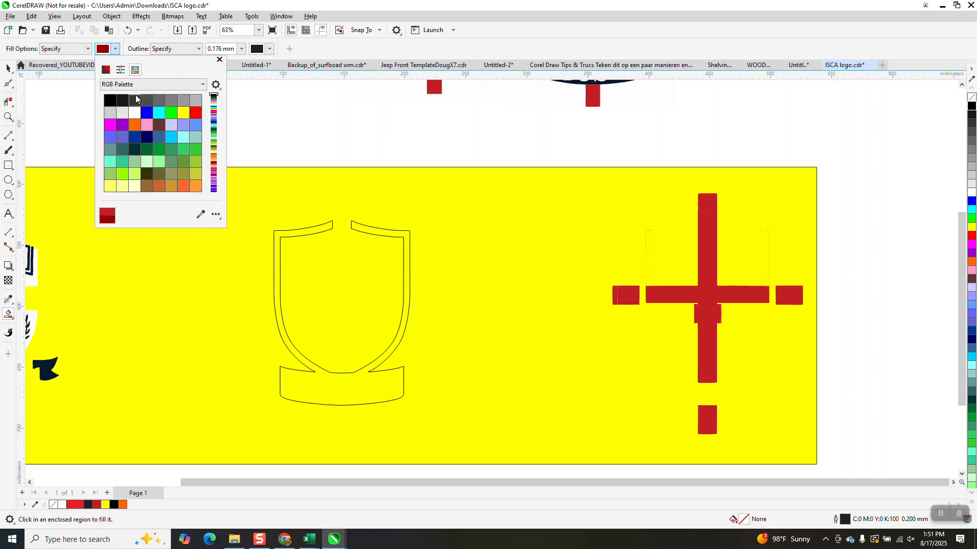
left_click(110, 100)
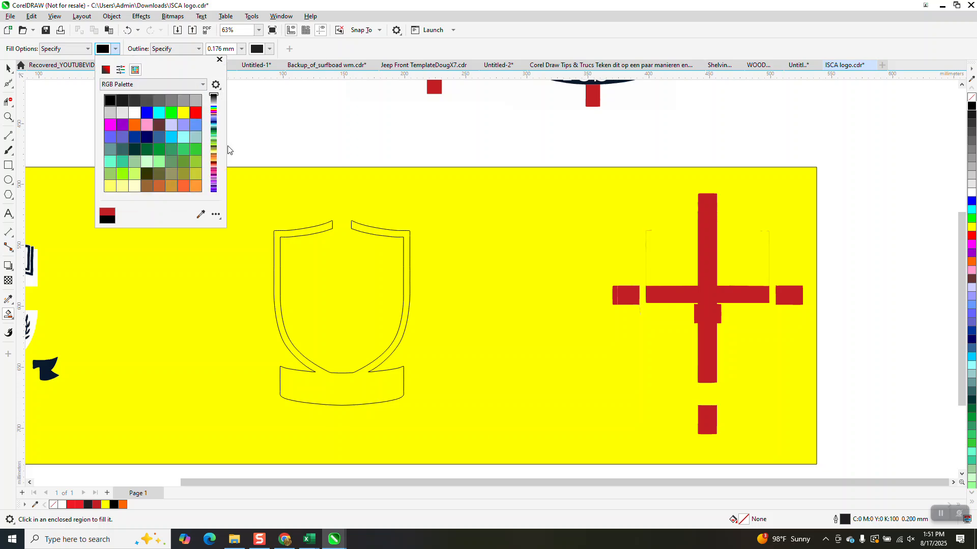
left_click(390, 235)
left_click(392, 233)
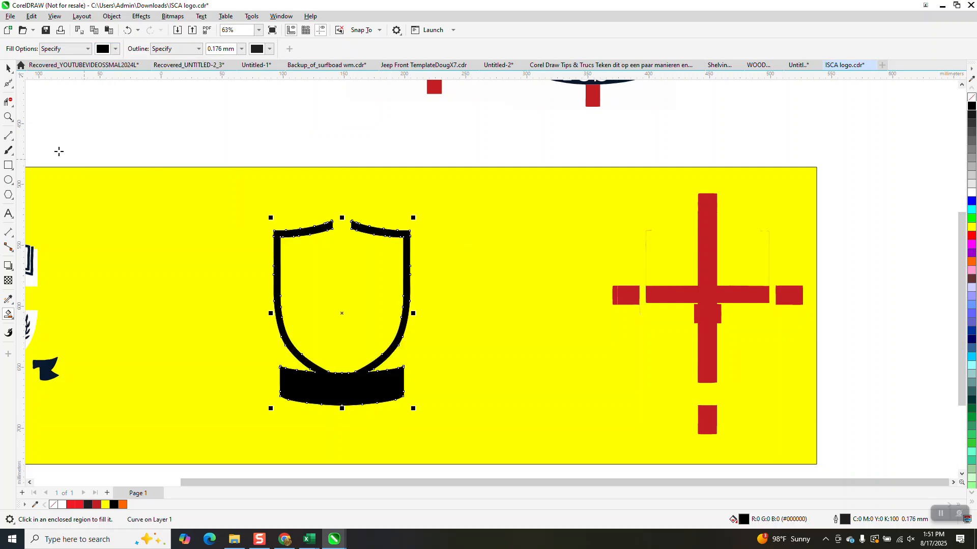
Move the black-filled shield 450 mm to the right and delete the two outline halves left on the yellow rectangle.
left_click(9, 117)
left_click_drag(312, 206, 431, 292)
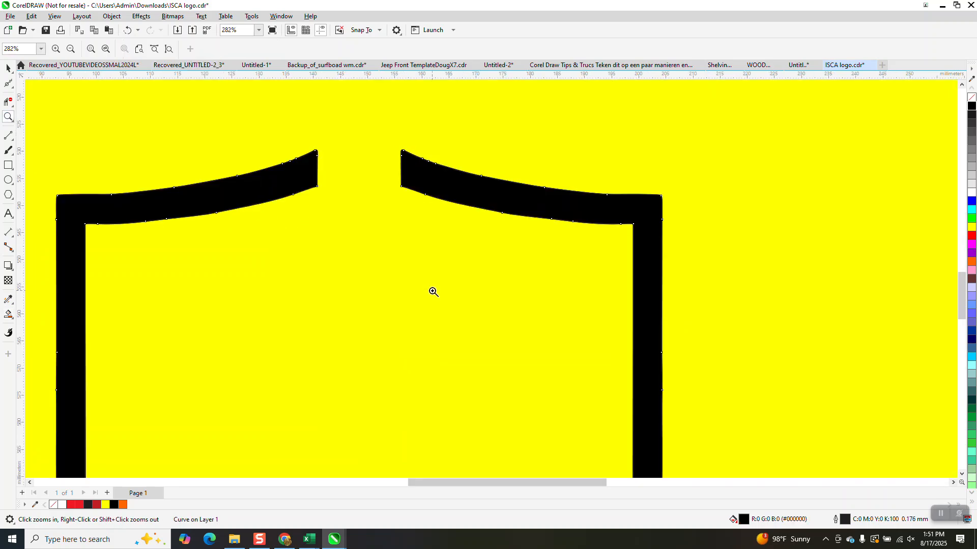
scroll(381, 228, "down", 5)
left_click(8, 68)
scroll(387, 150, "down", 2)
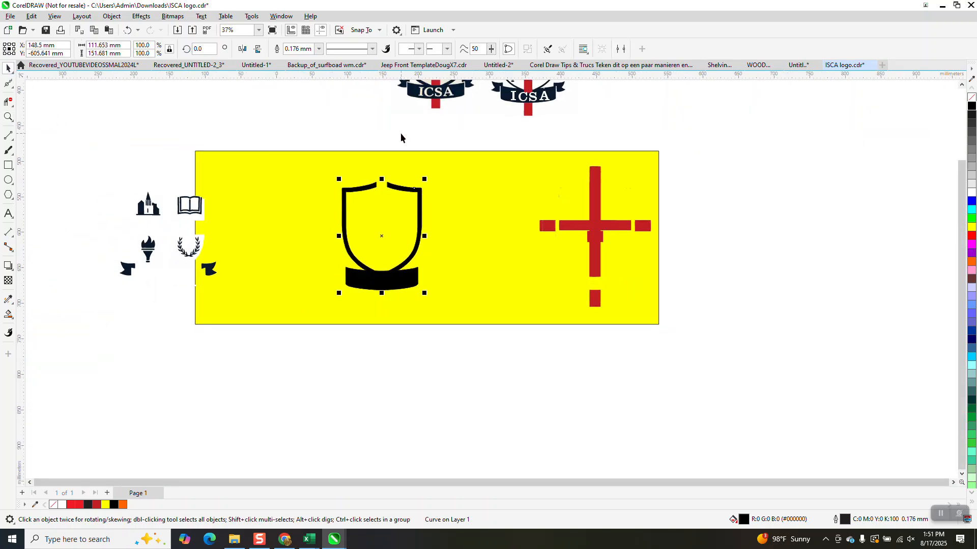
key("Right")
key("Right")
key("Right")
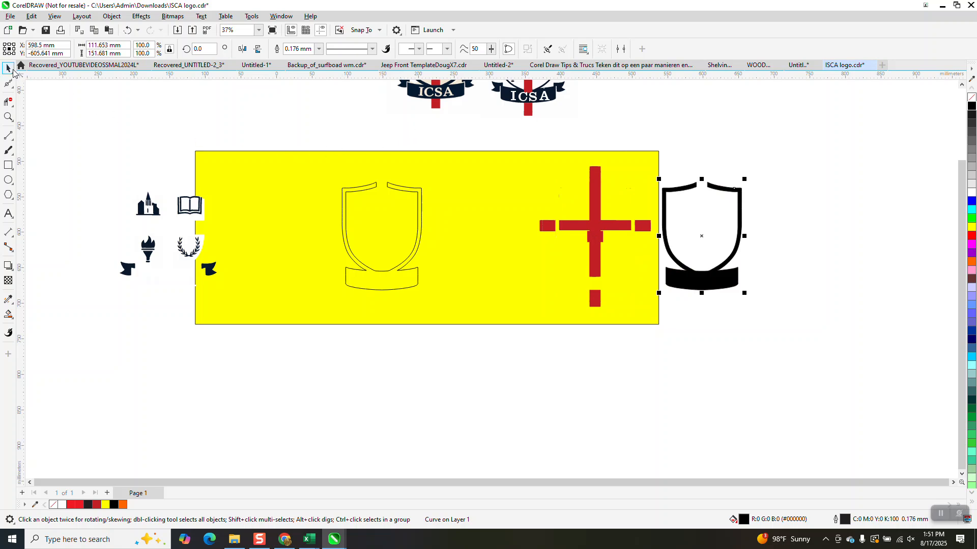
left_click_drag(458, 322, 458, 320)
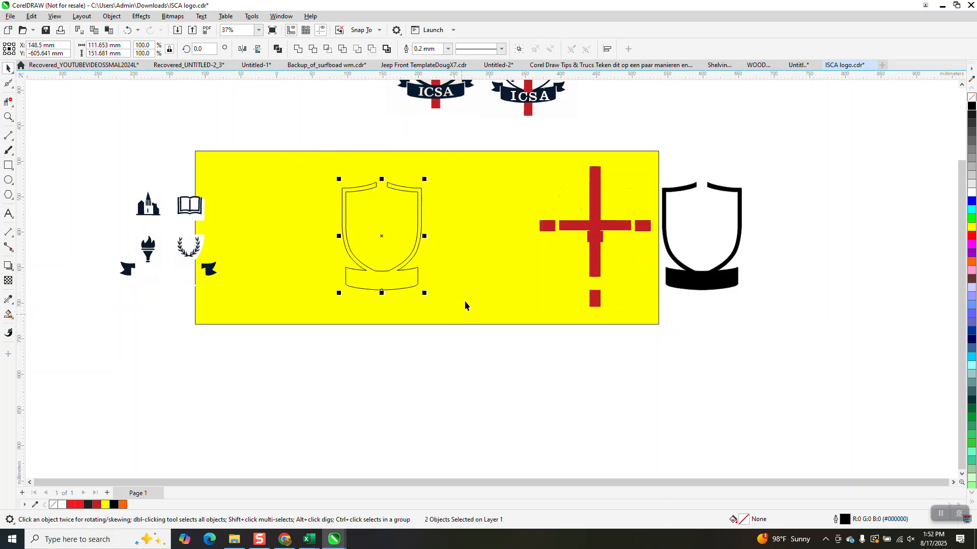
key("Delete")
Move the right navy ribbon end 750 mm to the right so it meets the black banner.
left_click_drag(114, 261, 238, 288)
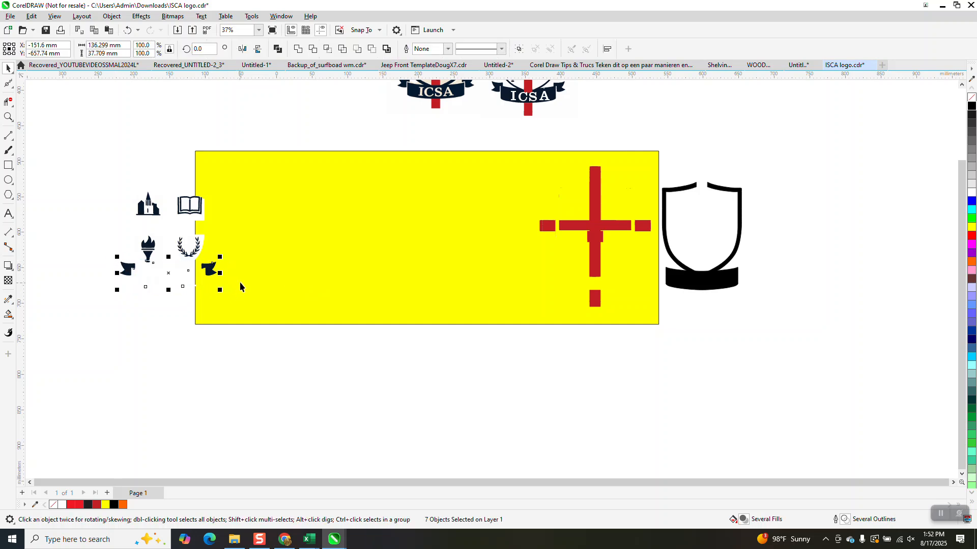
left_click(157, 316)
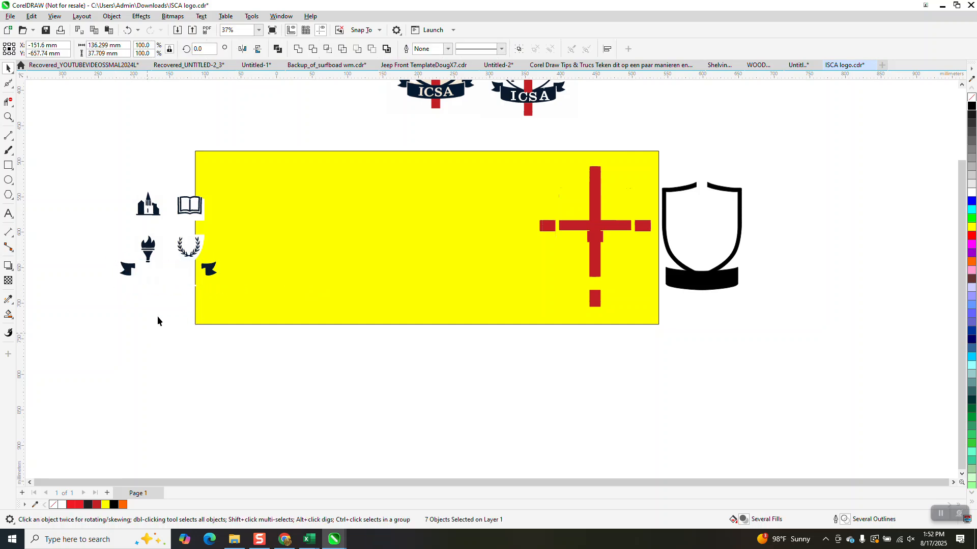
left_click(208, 273)
key("Right")
key("Right")
key("Right")
key("Right")
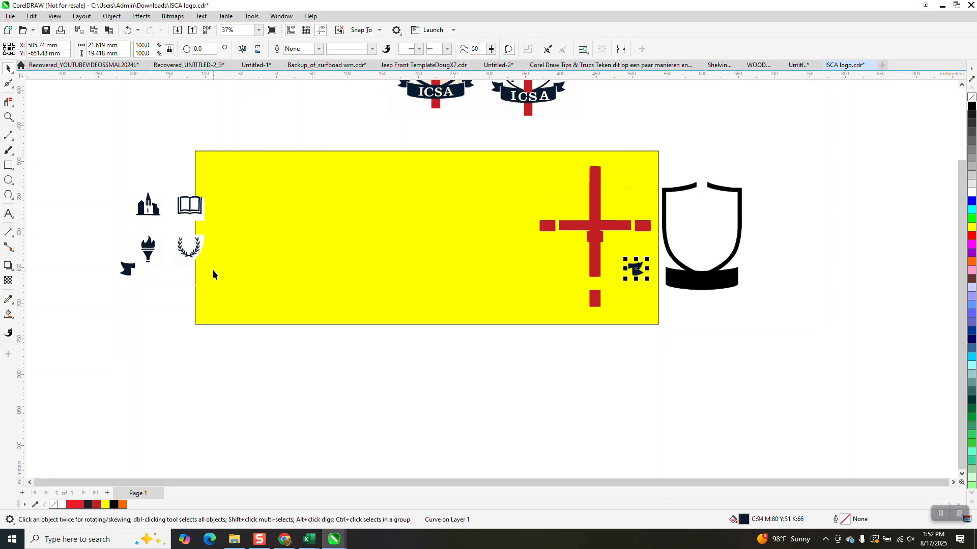
key("Right")
Move the left navy ribbon end 750 mm to the right onto the banner and delete the leftover white ICSA letter shapes.
left_click(126, 267)
key("Right")
key("Right")
key("Right")
key("Right")
key("Right")
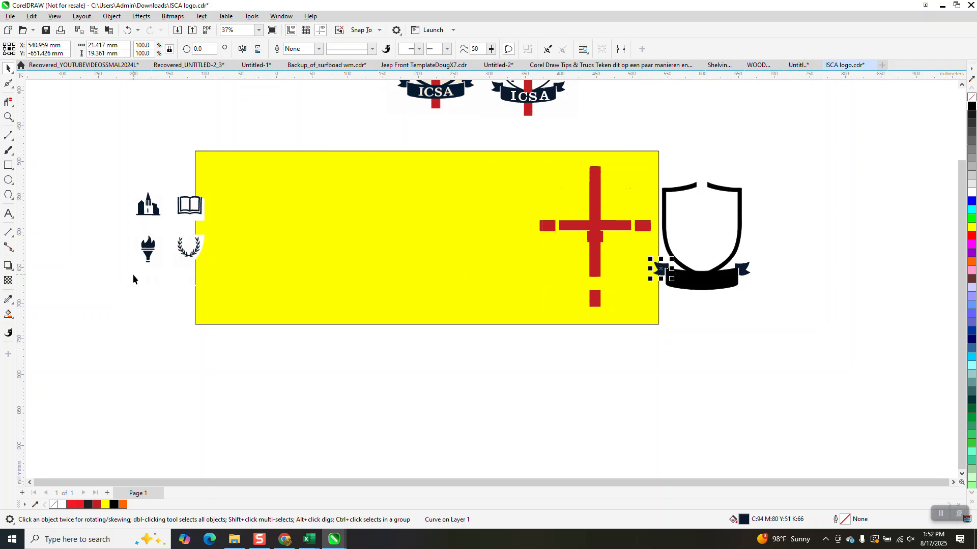
left_click_drag(121, 269, 236, 322)
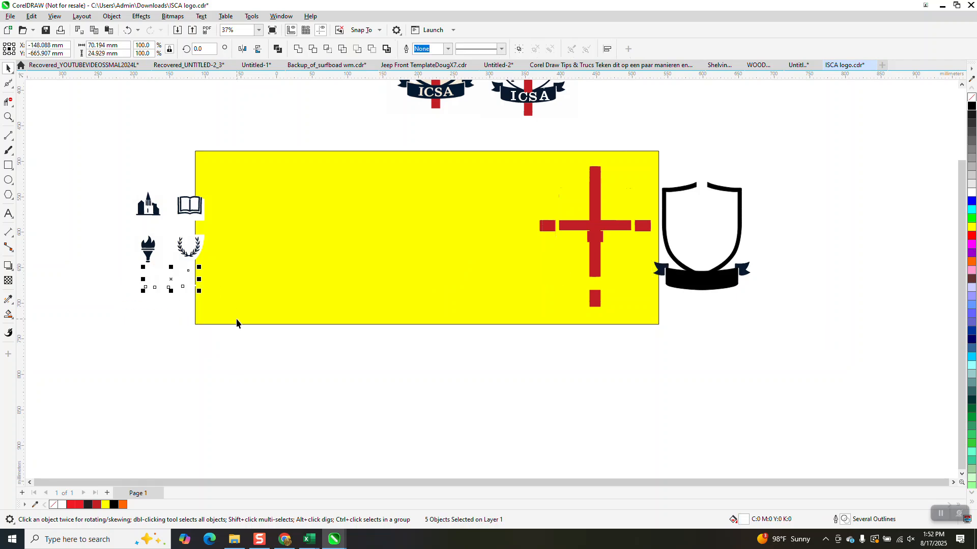
key("Escape")
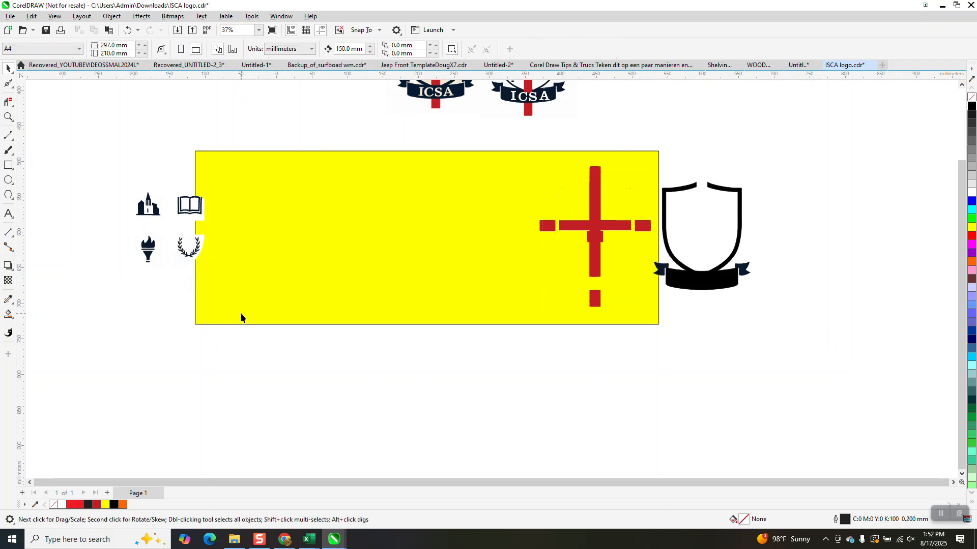
Smooth the jagged edges of the right navy ribbon end beside the black banner with the Smooth tool.
left_click(11, 118)
left_click_drag(731, 253, 761, 293)
left_click_drag(379, 161, 639, 349)
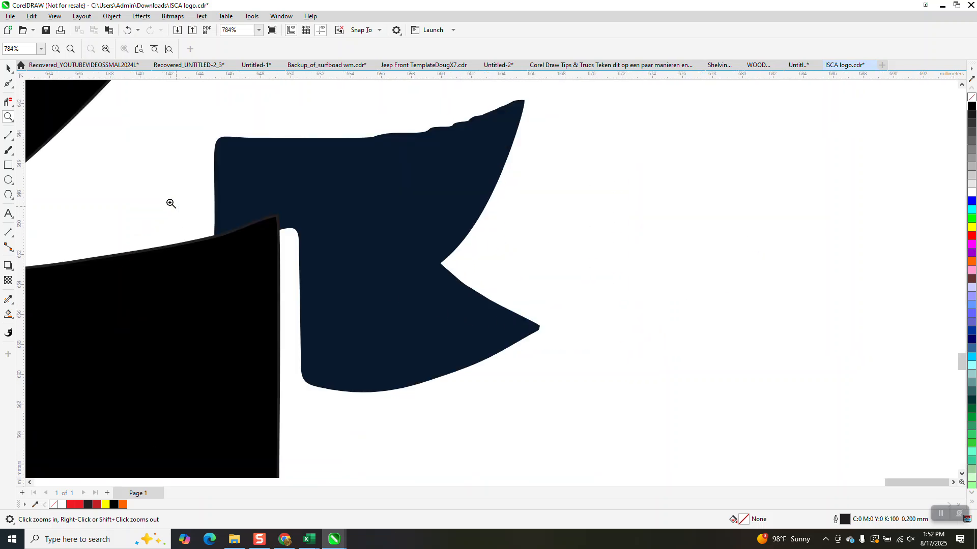
left_click(10, 84)
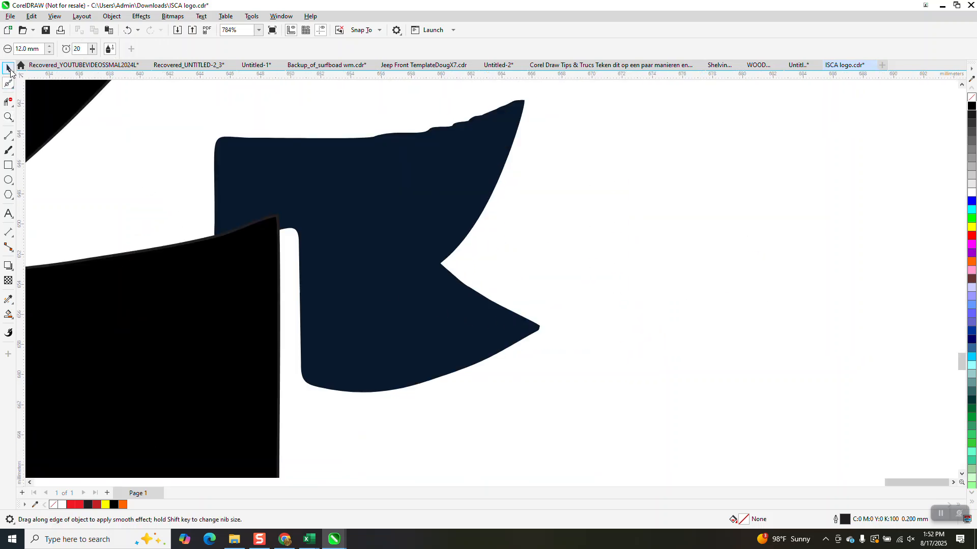
mouse_move(303, 140)
left_mouse_down()
mouse_move(436, 132)
mouse_move(305, 142)
mouse_move(478, 98)
mouse_move(458, 166)
mouse_move(518, 316)
mouse_move(388, 389)
mouse_move(371, 388)
mouse_move(312, 208)
left_mouse_up()
Fill the smoothed right ribbon end with black.
left_click(9, 67)
left_click(351, 212)
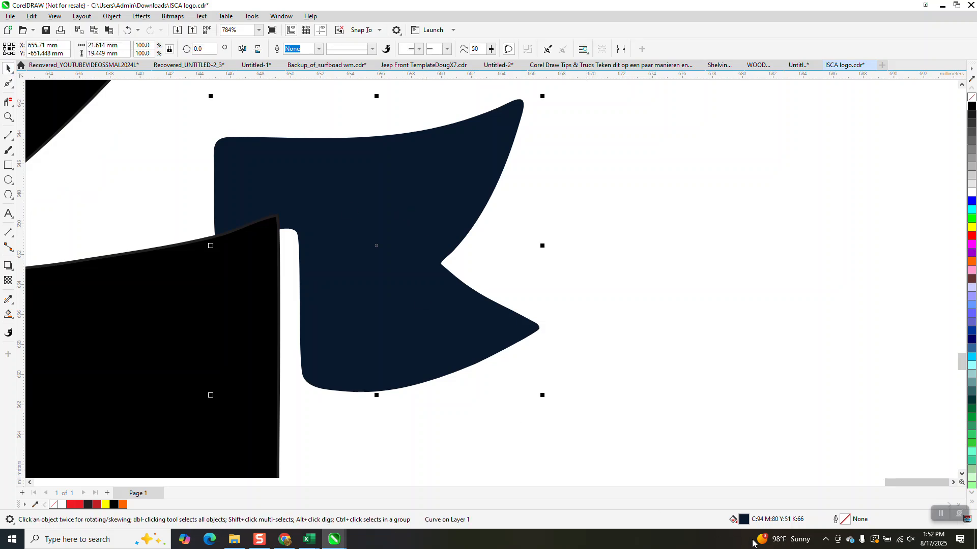
left_click(971, 107)
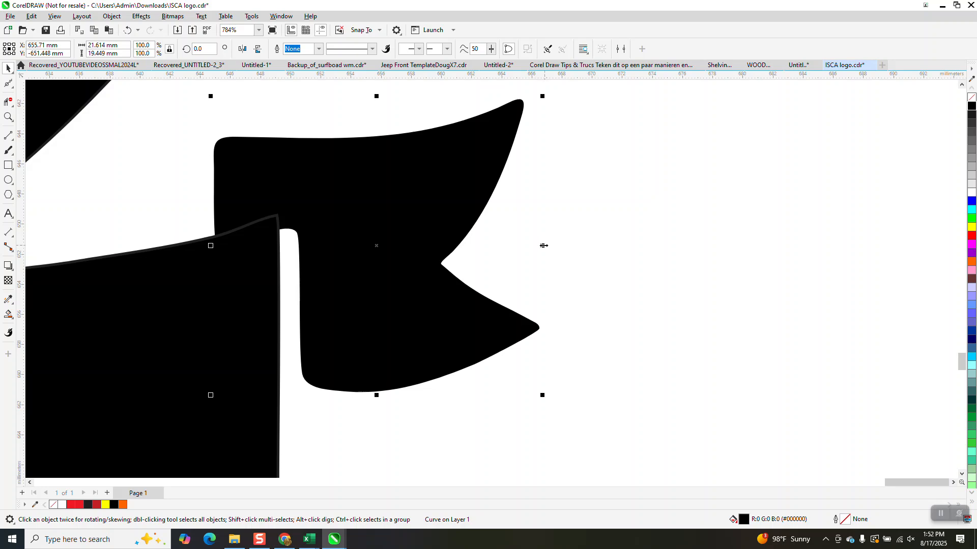
scroll(443, 257, "down", 4)
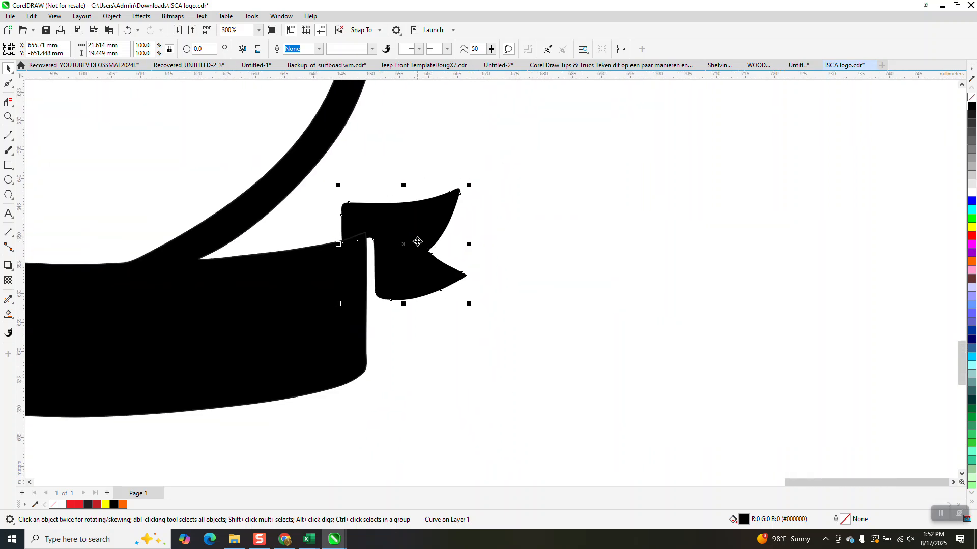
scroll(424, 243, "down", 1)
key("z")
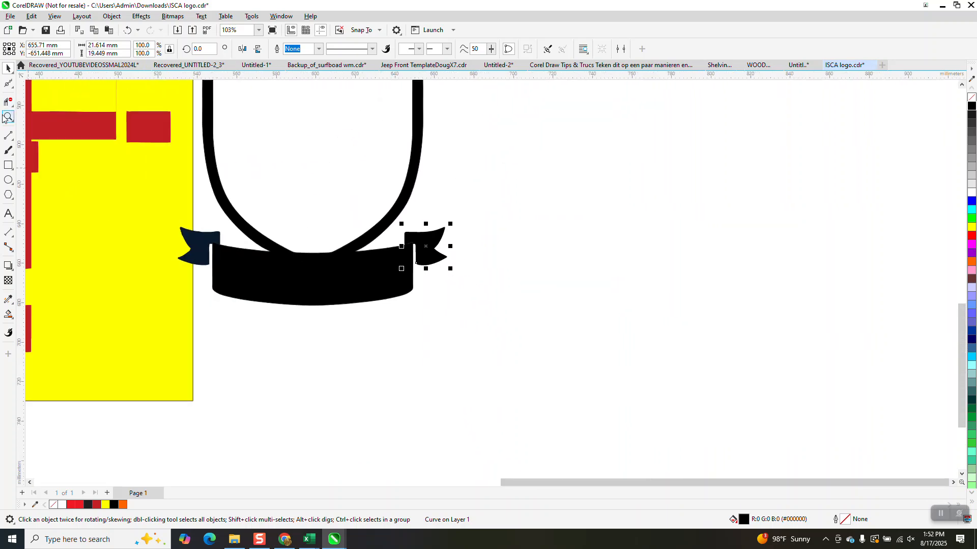
Smooth the jagged edges of the left navy ribbon end with the Smooth tool and fill it with black.
left_click_drag(175, 236, 335, 294)
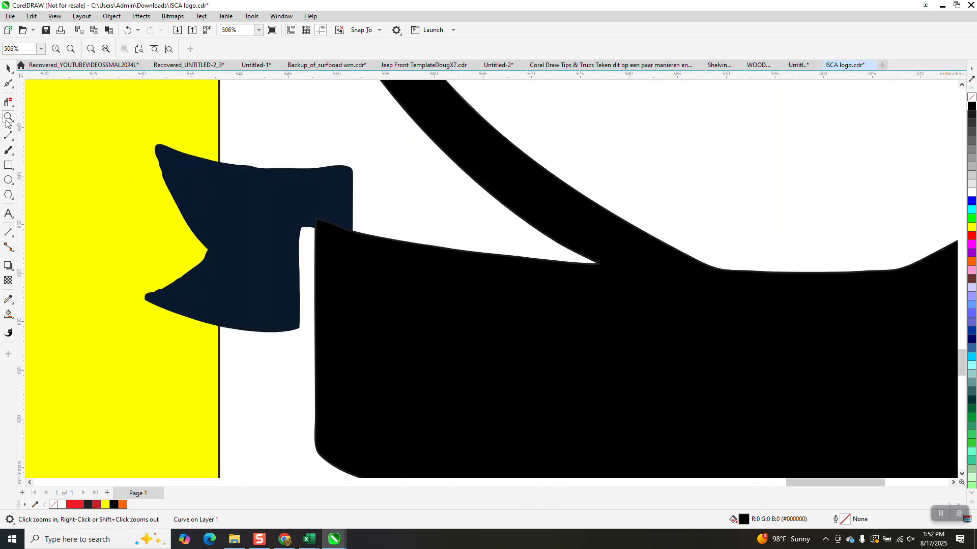
left_click(8, 85)
left_click(332, 171)
mouse_move(332, 168)
left_mouse_down()
mouse_move(203, 162)
mouse_move(147, 144)
mouse_move(201, 264)
mouse_move(179, 282)
mouse_move(279, 327)
mouse_move(281, 240)
left_mouse_up()
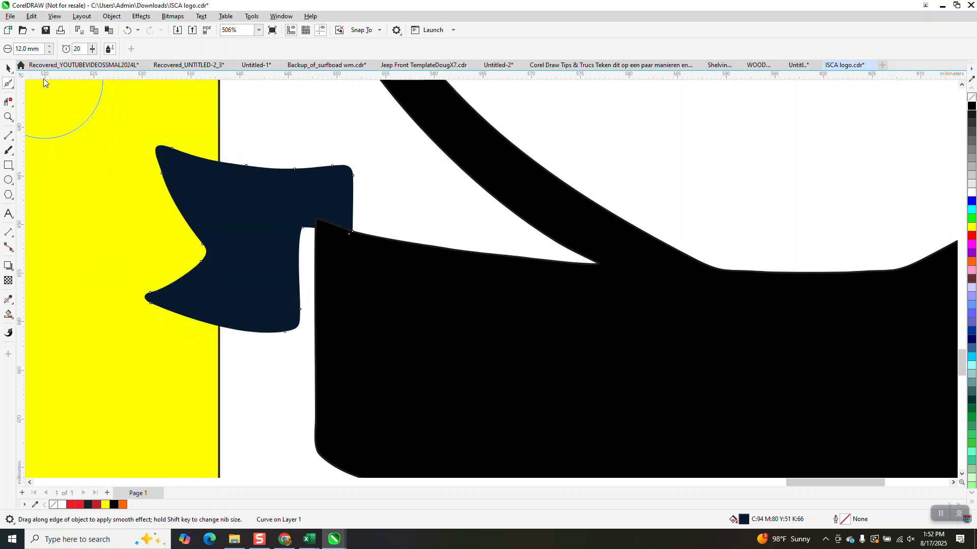
left_click(8, 68)
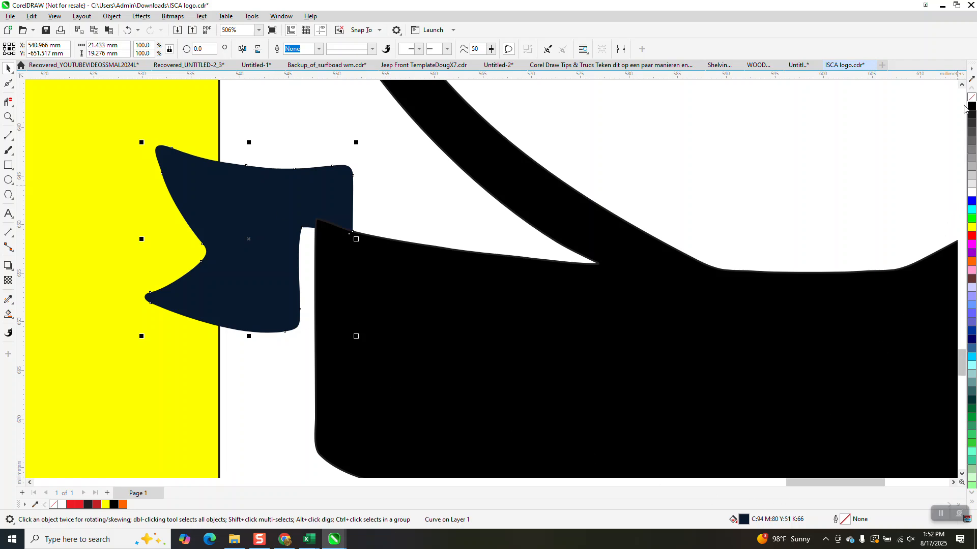
left_click(972, 107)
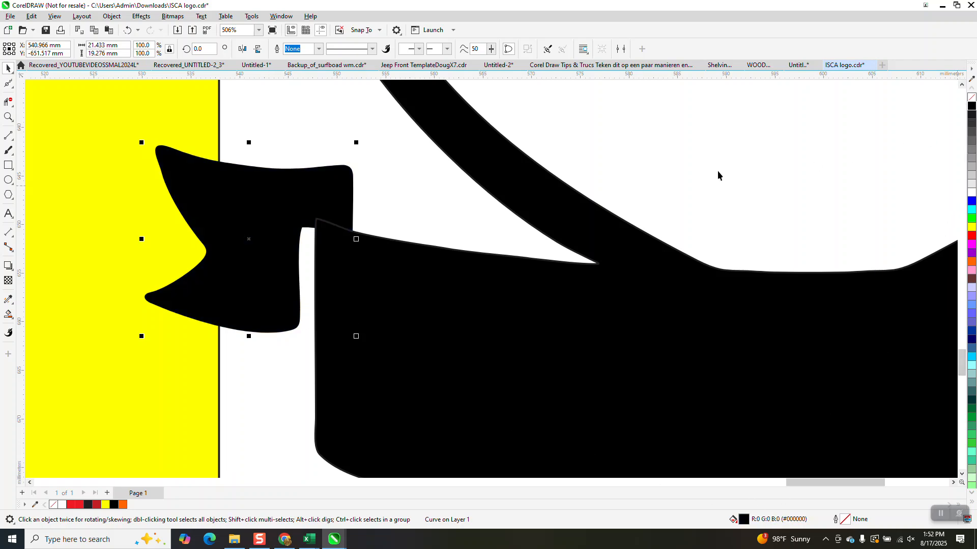
Group the black shield outline, banner and both ribbon ends.
left_click(409, 214)
scroll(404, 214, "down", 6)
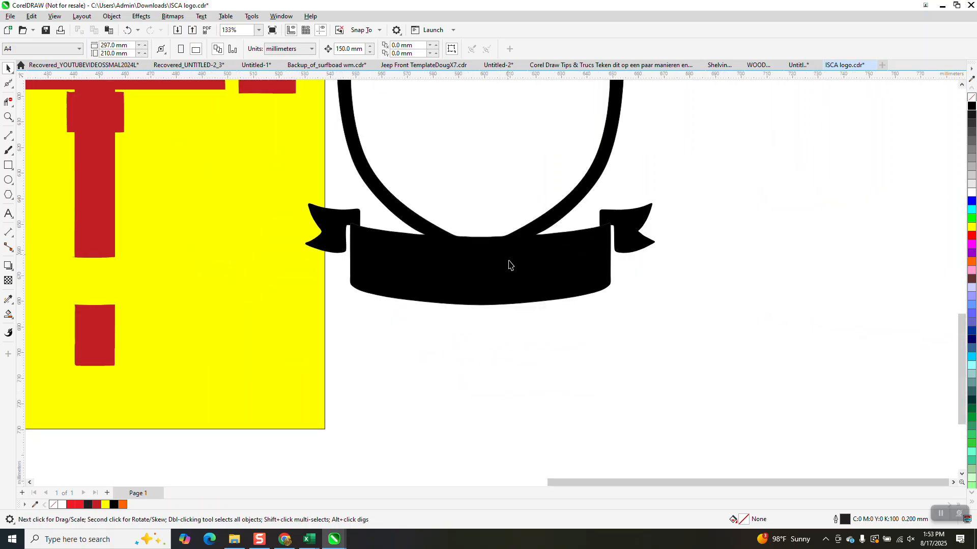
left_click_drag(606, 105, 459, 295)
key("ctrl+g")
Move the four white icon quadrants 300 mm to the right onto the yellow rectangle.
scroll(410, 196, "down", 3)
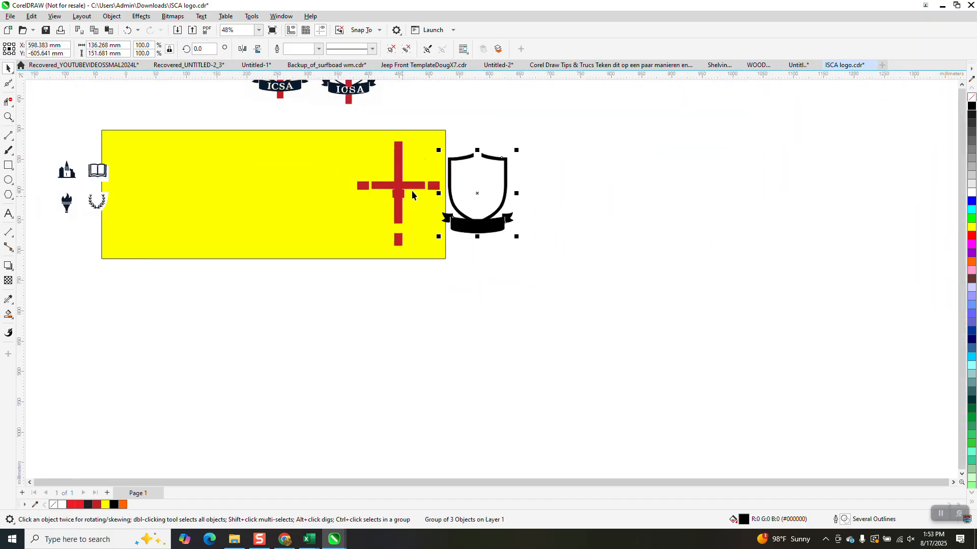
left_click_drag(141, 153, 259, 219)
key("Right")
key("Right")
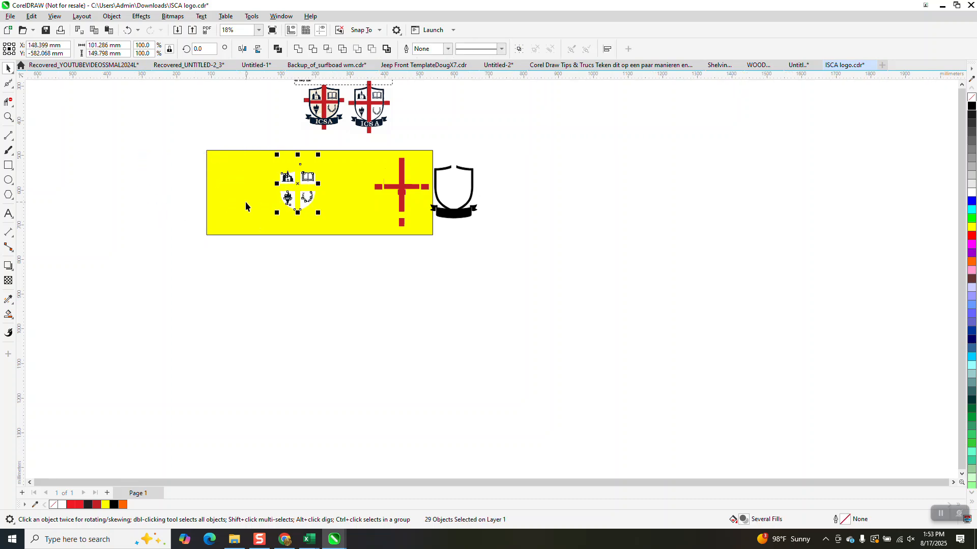
Examine the four icon quadrants up close and check whether their shapes are grouped.
left_click(8, 117)
left_click_drag(277, 154, 350, 226)
left_click_drag(309, 158, 575, 418)
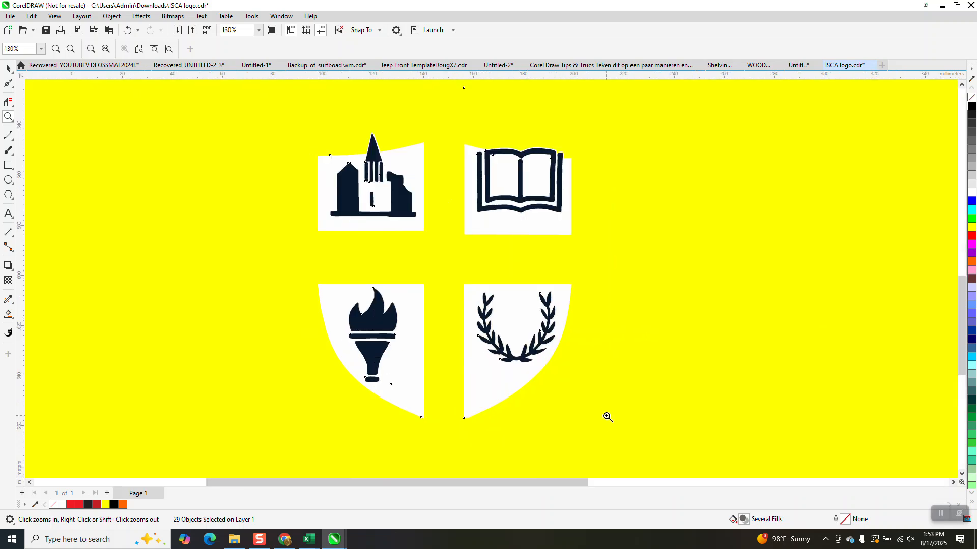
left_click_drag(305, 286, 593, 452)
right_click(412, 326)
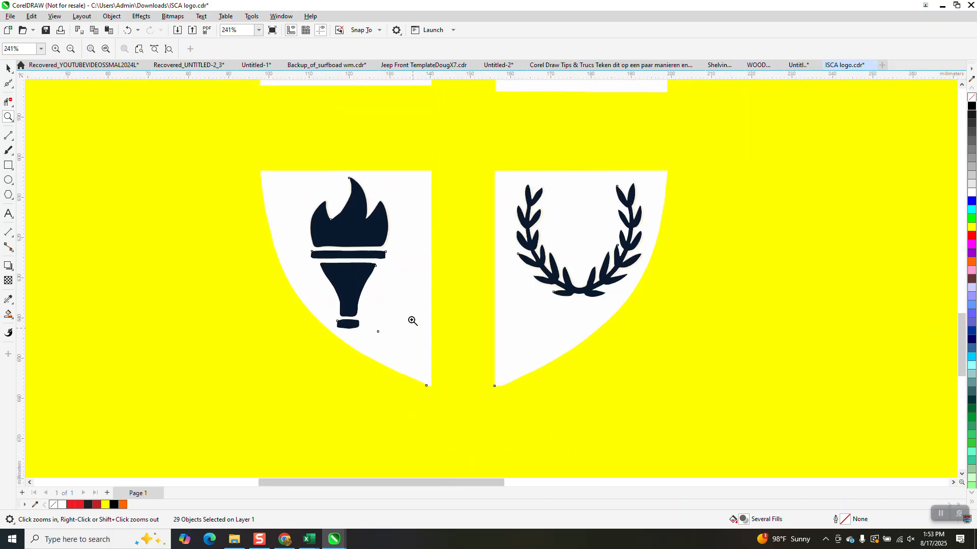
right_click(414, 311)
right_click(421, 311)
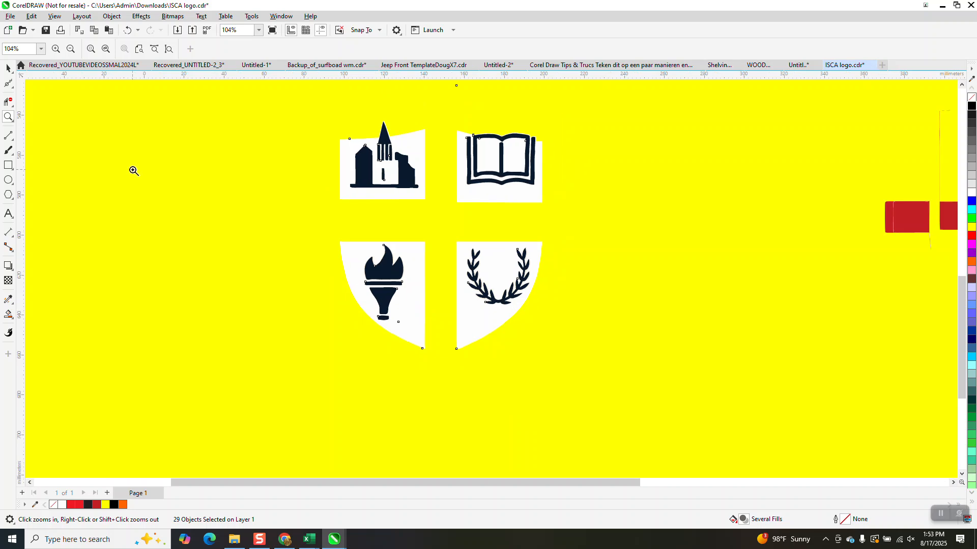
left_click(8, 69)
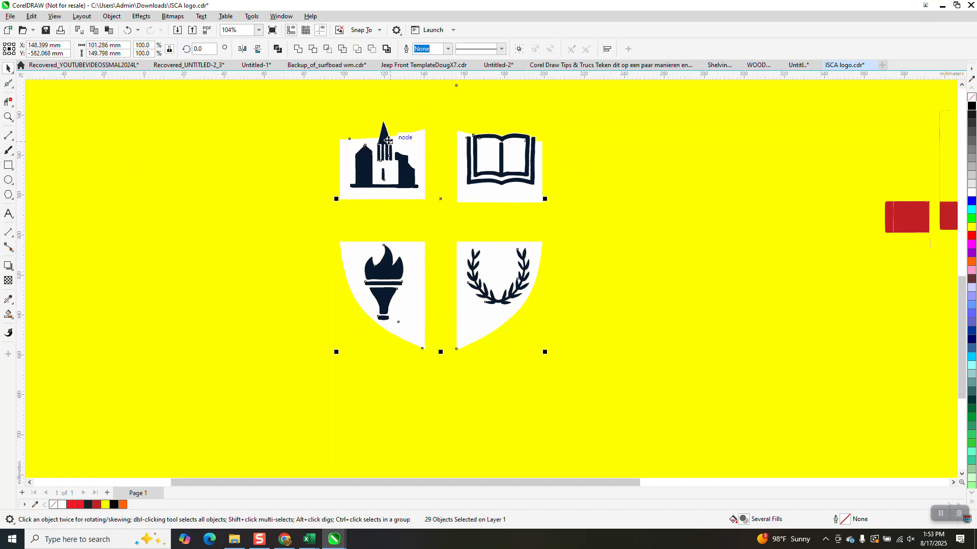
left_click(406, 148)
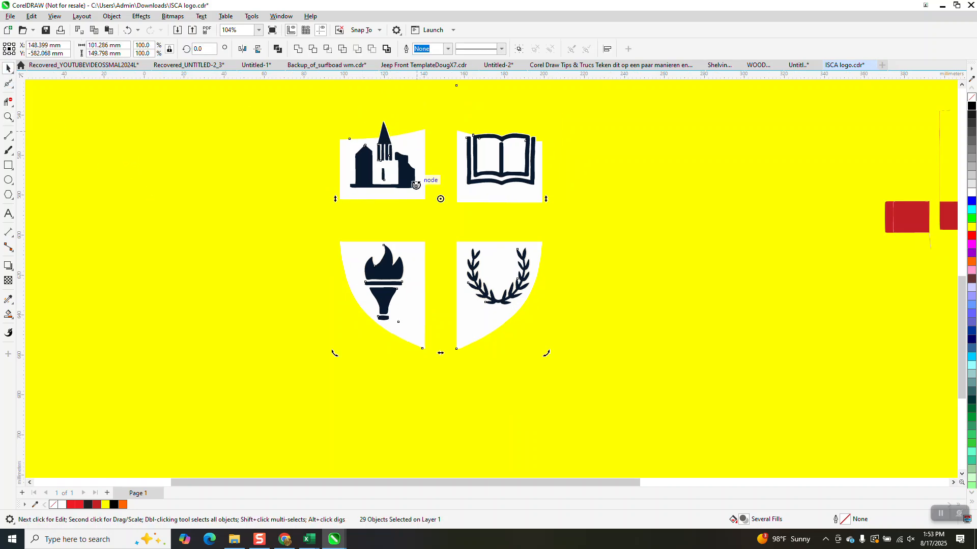
scroll(425, 176, "down", 2)
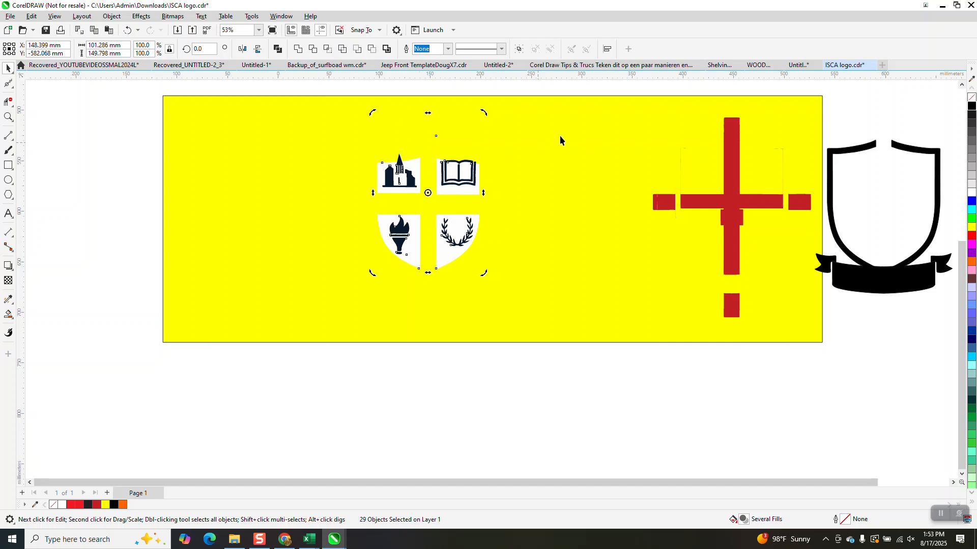
left_click(111, 16)
mouse_move(149, 188)
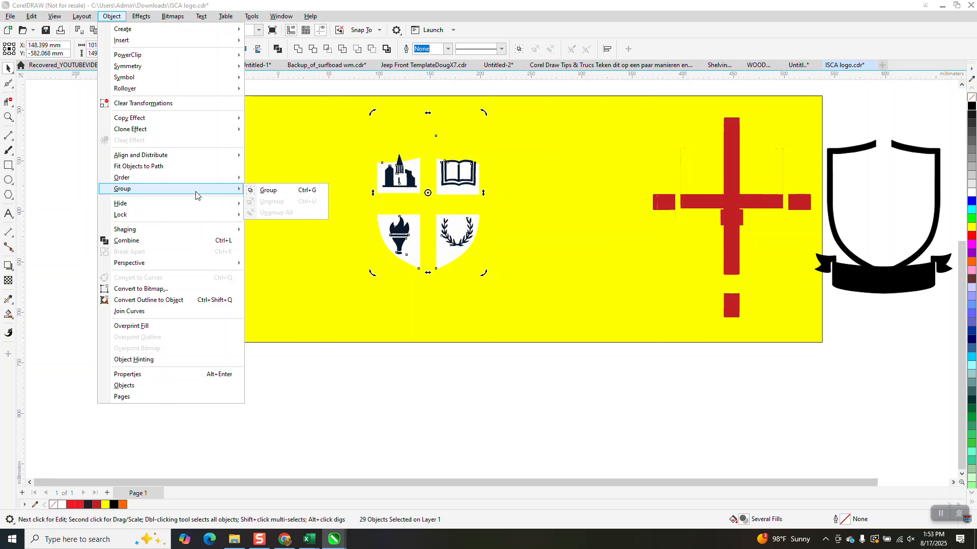
Delete the small stray curve hidden above the icon quadrants.
left_click(305, 88)
left_click_drag(330, 86, 500, 156)
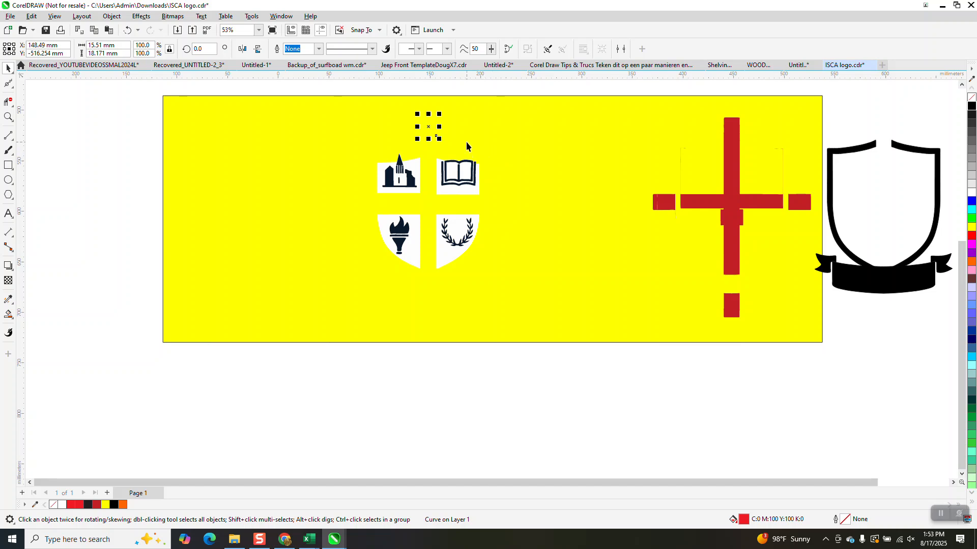
key("Delete")
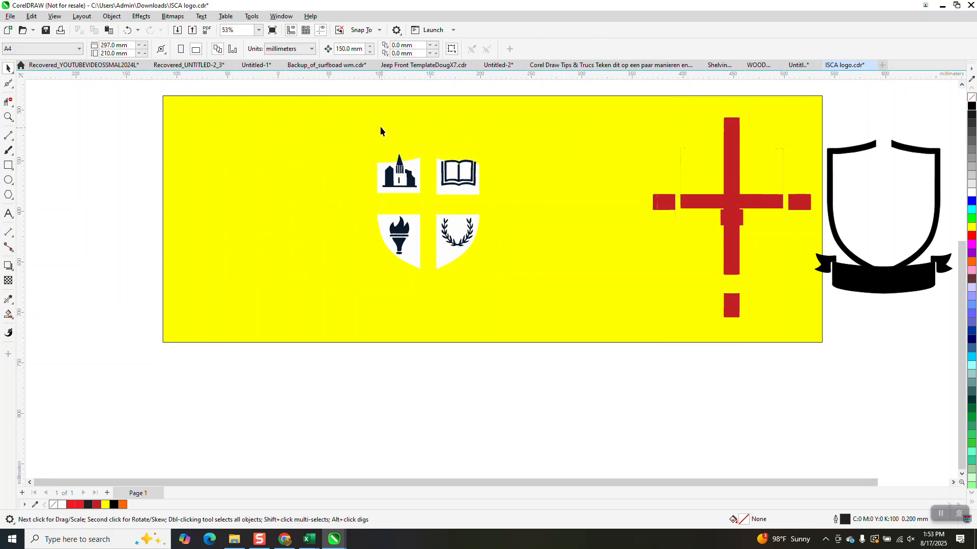
Remove the fill from all four icon quadrants and give their curves a black outline.
left_click_drag(351, 91, 490, 278)
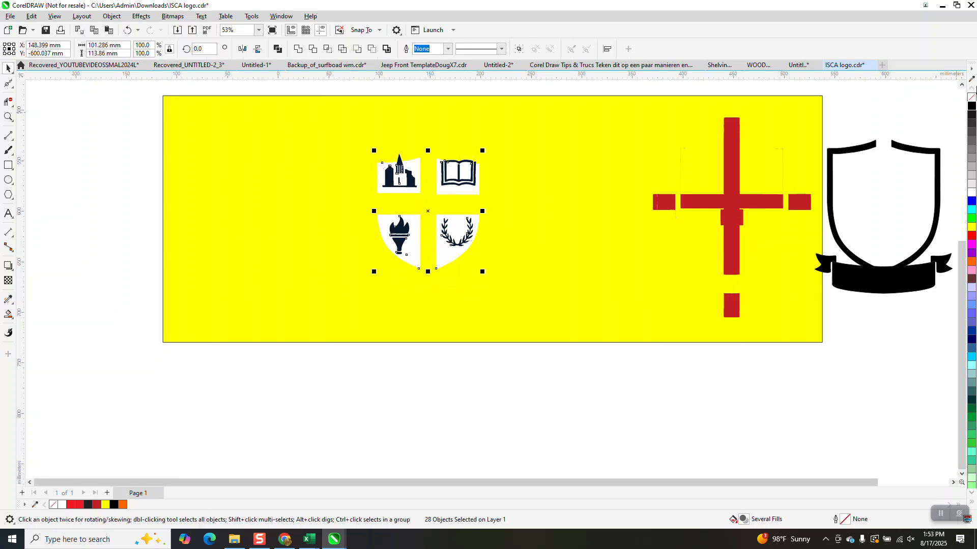
left_click(971, 97)
right_click(970, 105)
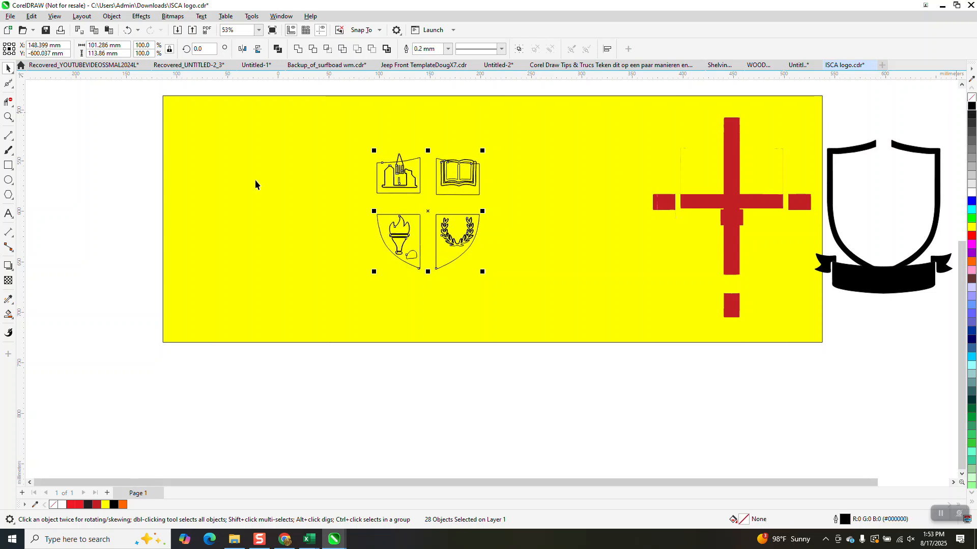
Reduce the outlines of all the icon and quadrant curves to hairline thickness.
left_click(8, 117)
left_click_drag(382, 162, 454, 266)
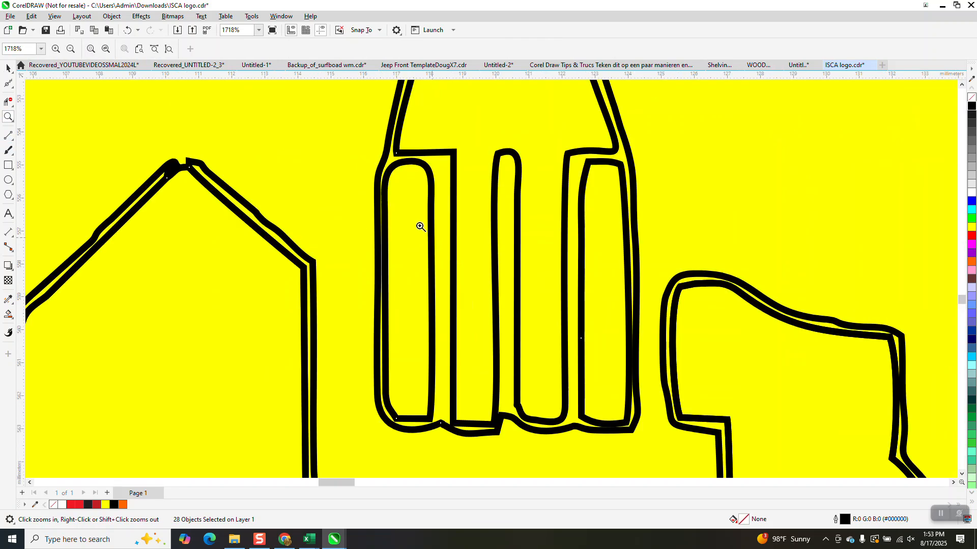
scroll(409, 210, "down", 1)
scroll(409, 207, "down", 4)
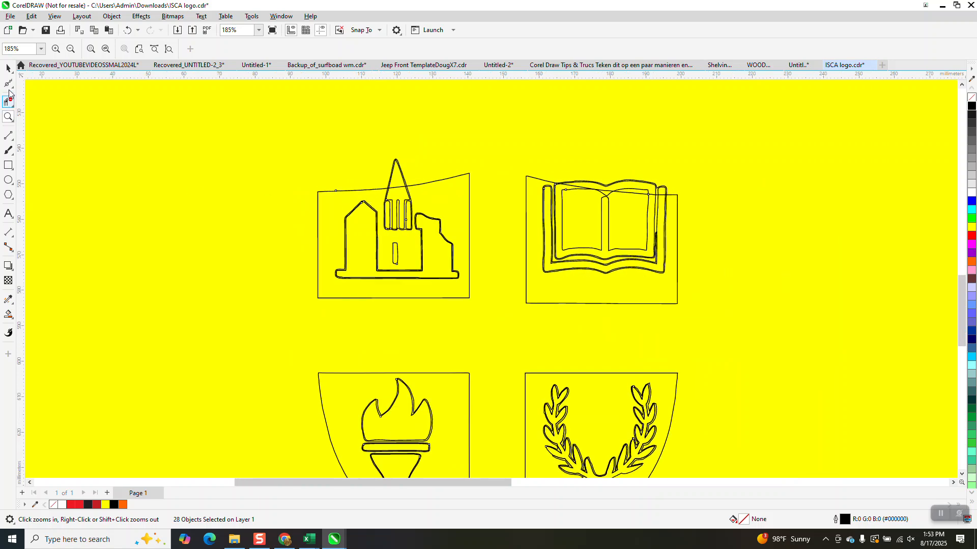
left_click(7, 69)
scroll(291, 175, "down", 4)
left_click_drag(269, 89, 429, 302)
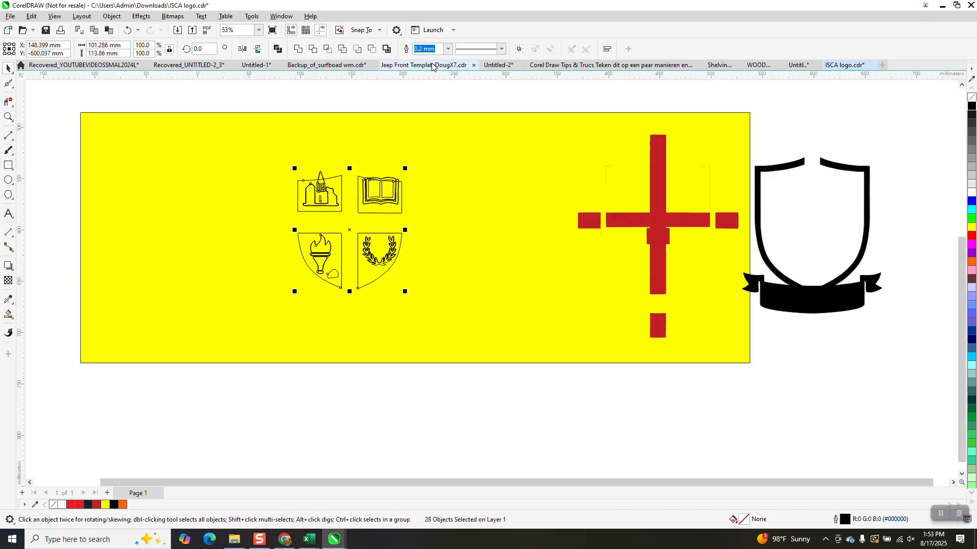
left_click(447, 49)
left_click(435, 68)
left_click(285, 109)
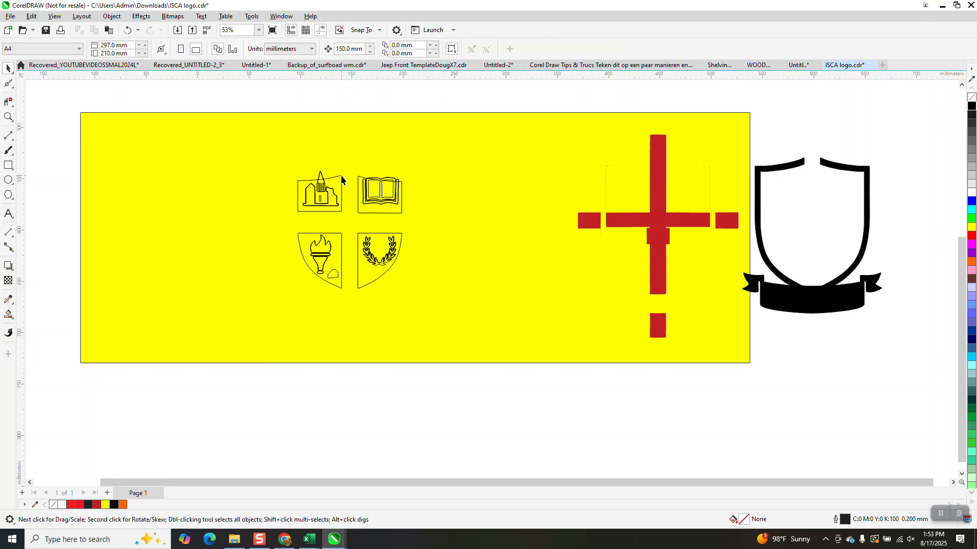
Delete the four quadrant panel outlines around the icons and the stray shape beside the torch.
left_click(342, 179)
key("Delete")
left_click(402, 198)
key("Delete")
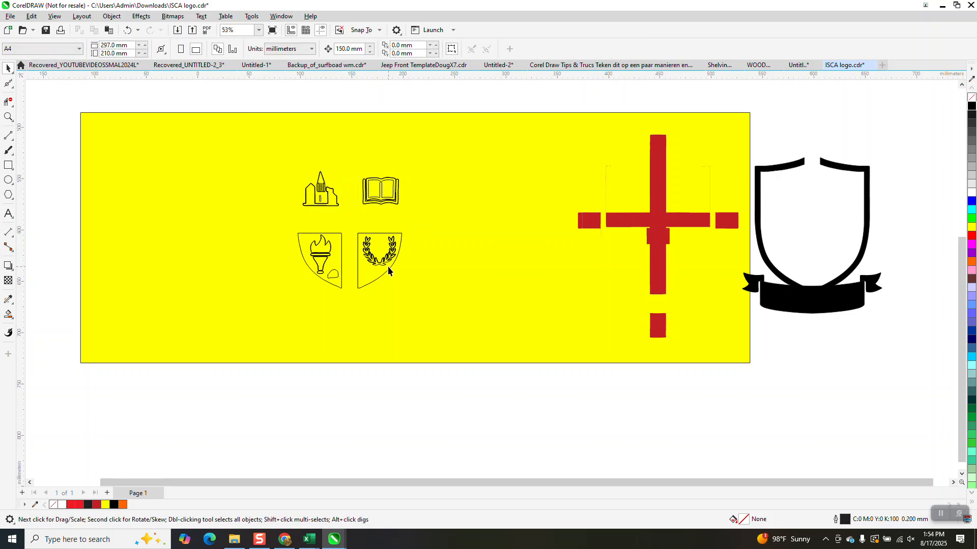
left_click(389, 273)
key("Delete")
left_click(342, 271)
key("Delete")
left_click(335, 279)
key("Delete")
Create black Smart Fill copies of the torch's base, handle, band and flame, moving each 150 mm to the left.
left_click(8, 116)
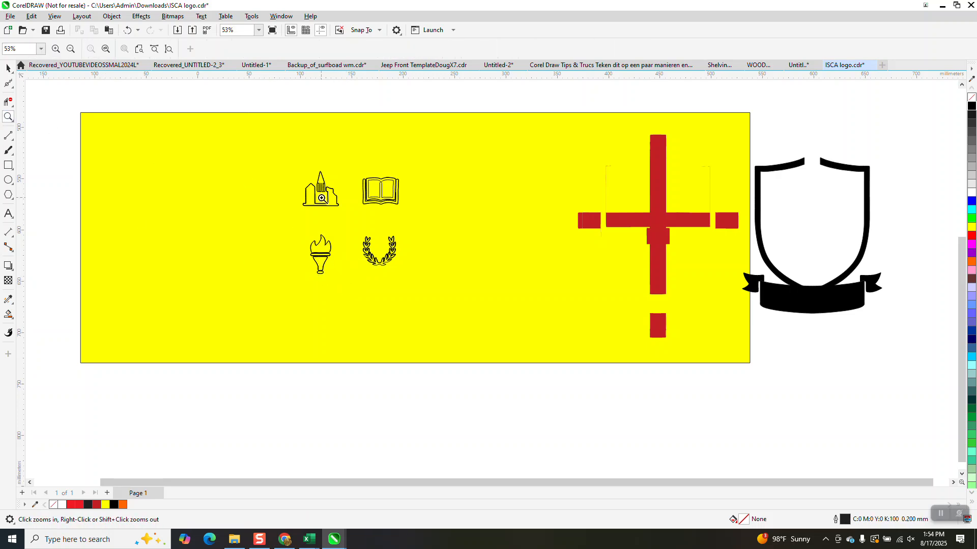
left_click_drag(285, 162, 479, 311)
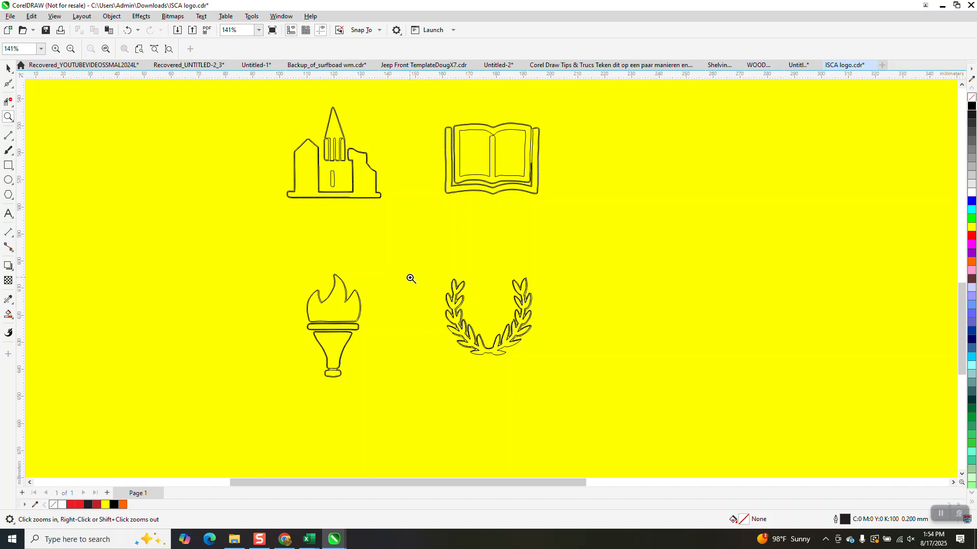
left_click_drag(329, 277, 447, 342)
scroll(377, 276, "down", 2)
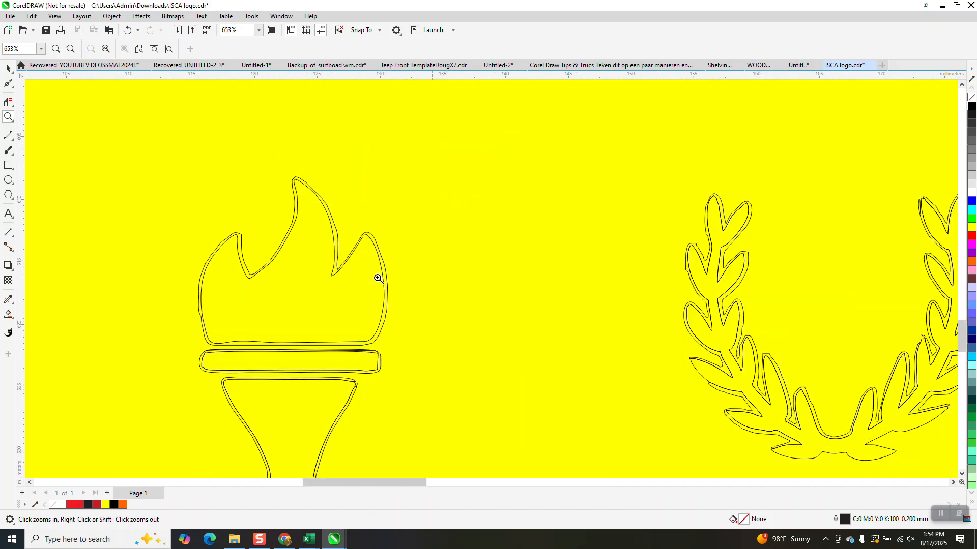
scroll(367, 271, "down", 1)
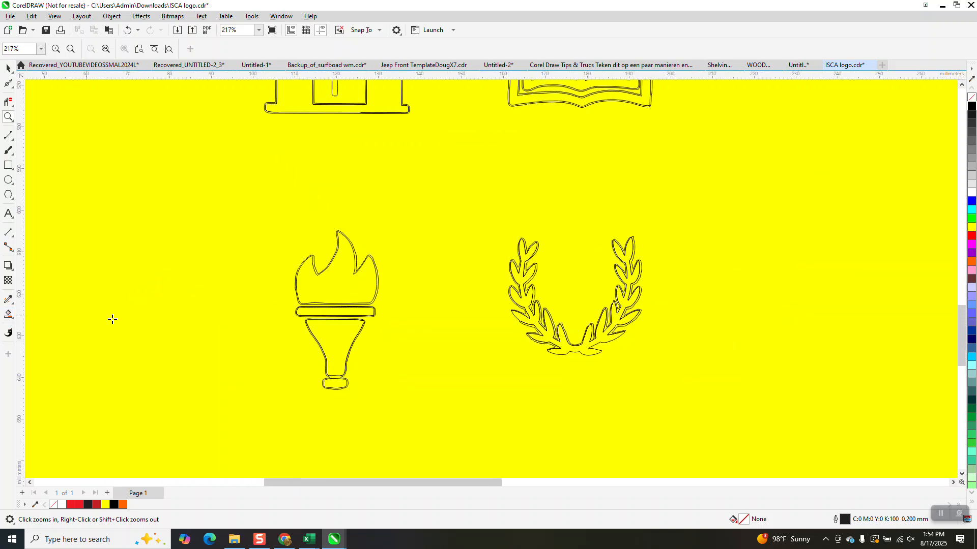
left_click(9, 314)
left_click(341, 384)
key("ctrl+z")
left_click(340, 353)
key("ctrl+z")
left_click(342, 311)
key("ctrl+z")
left_click(343, 293)
key("ctrl+z")
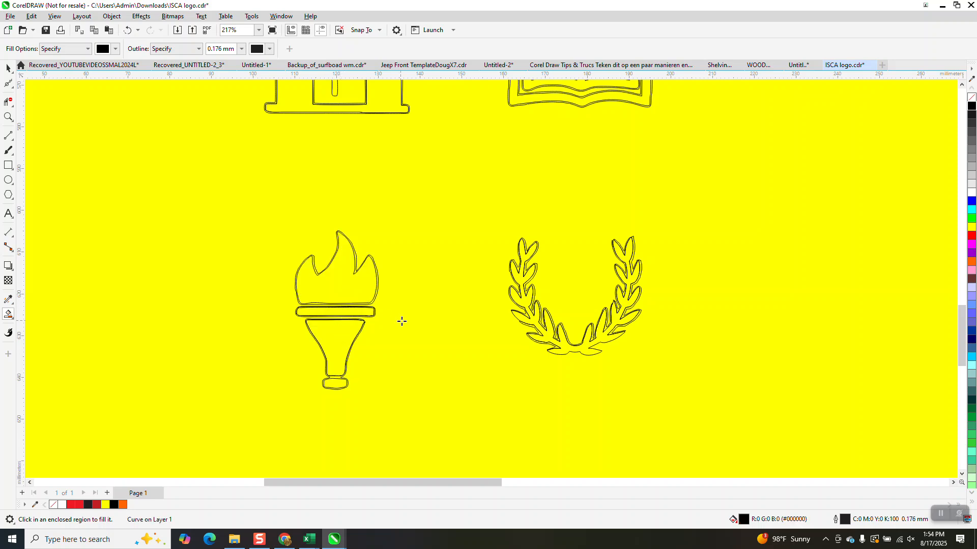
Create a black Smart Fill copy of the laurel wreath and move it 150 mm to the left.
left_click(561, 344)
key("ctrl+z")
scroll(567, 344, "down", 2)
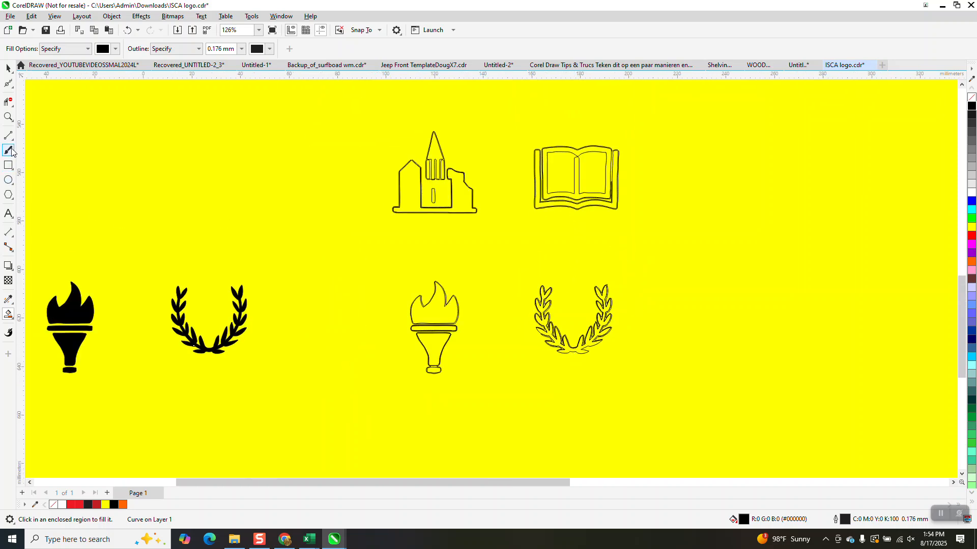
left_click(12, 118)
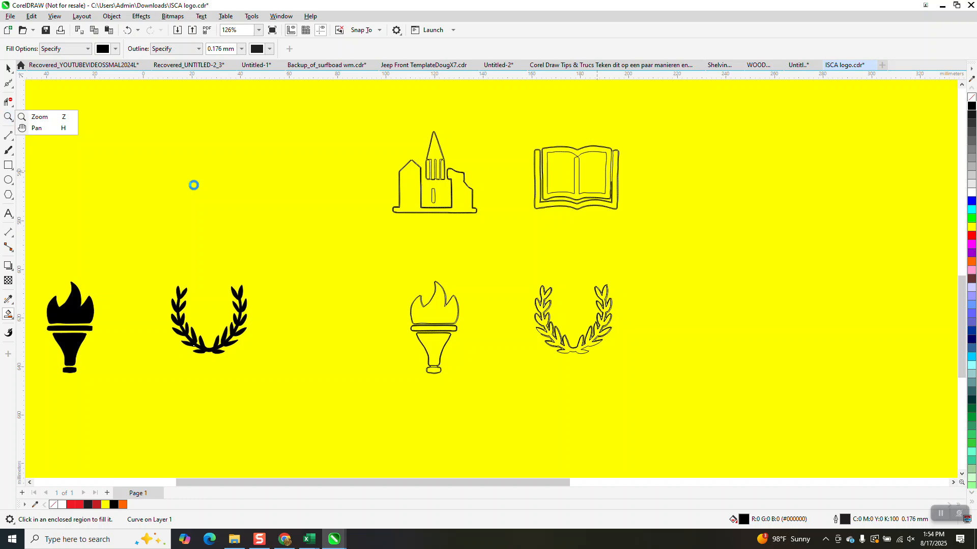
left_click(194, 185)
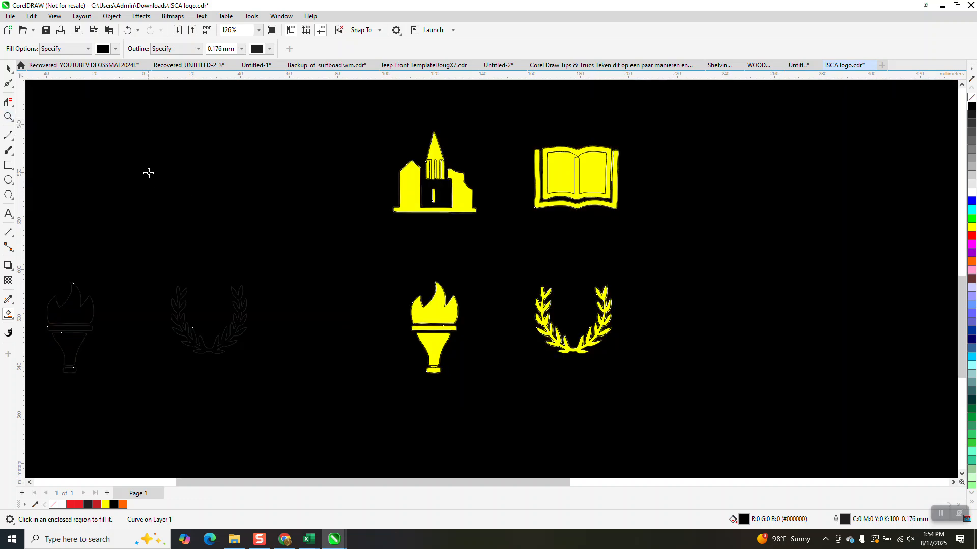
left_click(127, 30)
Create black Smart Fill copies of the open book's outer cover and inner page frame, moving each 150 mm to the left.
left_click(9, 117)
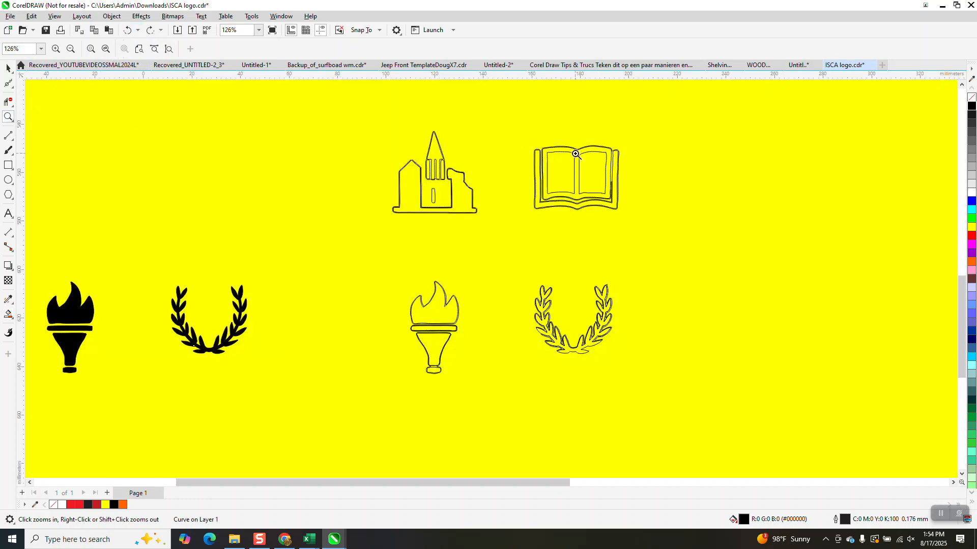
left_click_drag(530, 141, 646, 225)
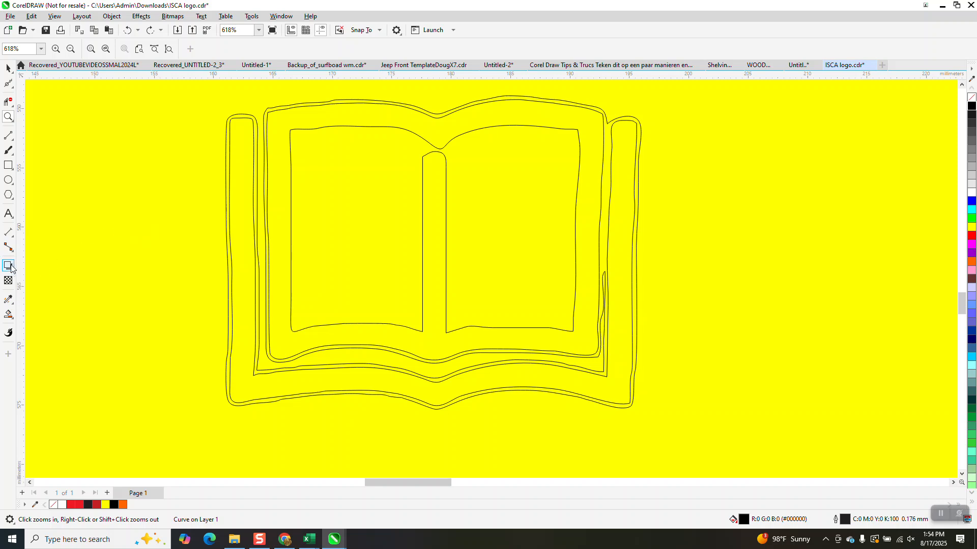
left_click(8, 333)
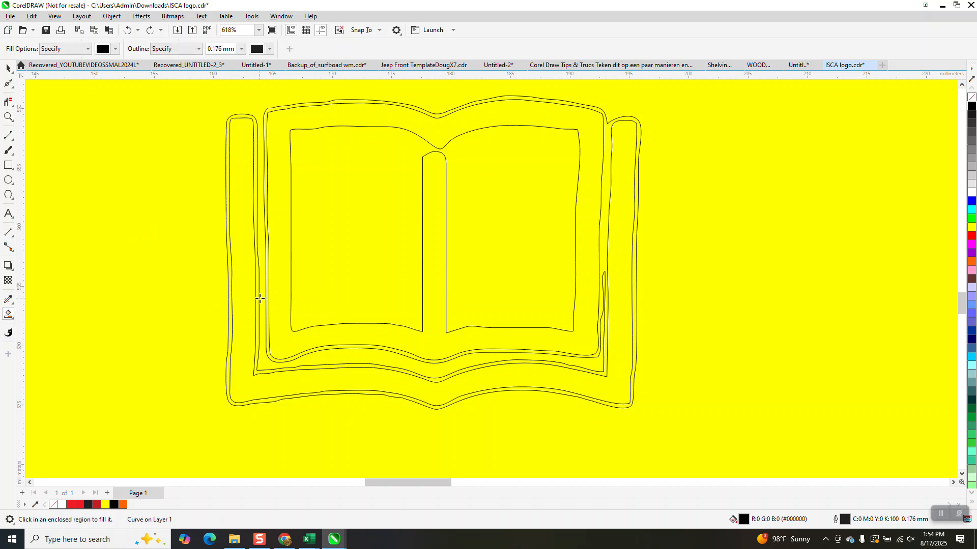
left_click(244, 298)
key("ctrl+z")
left_click(279, 310)
key("ctrl+z")
scroll(443, 306, "down", 2)
scroll(444, 305, "down", 6)
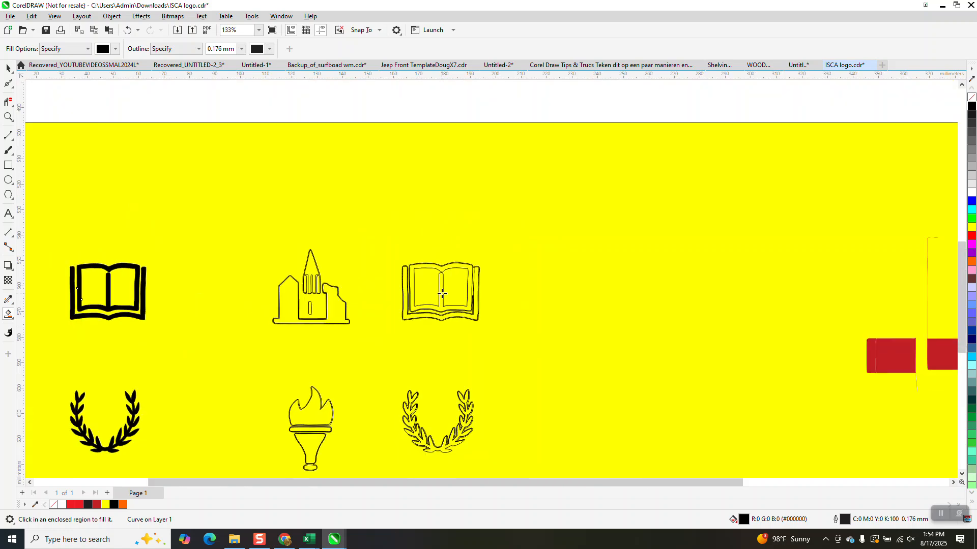
Delete the uneven nodes along the lower edge of the church tower's outer outline.
left_click(8, 117)
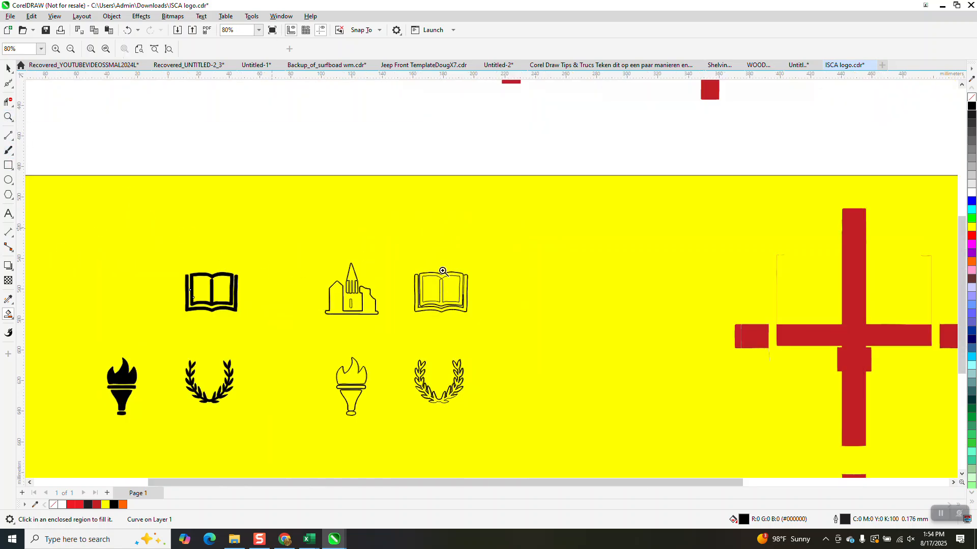
left_click(379, 317)
left_click_drag(338, 171, 442, 286)
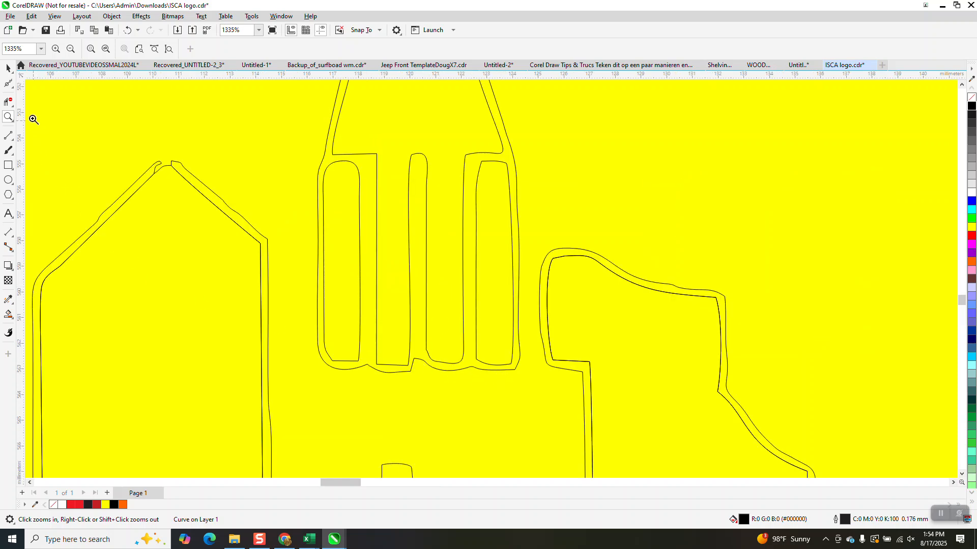
left_click_drag(59, 131, 59, 130)
left_click(14, 88)
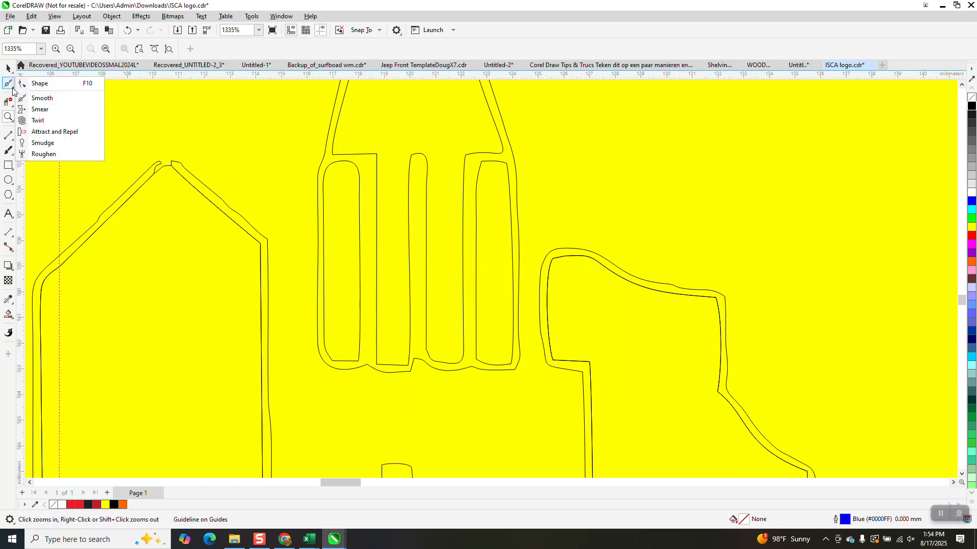
left_click(46, 81)
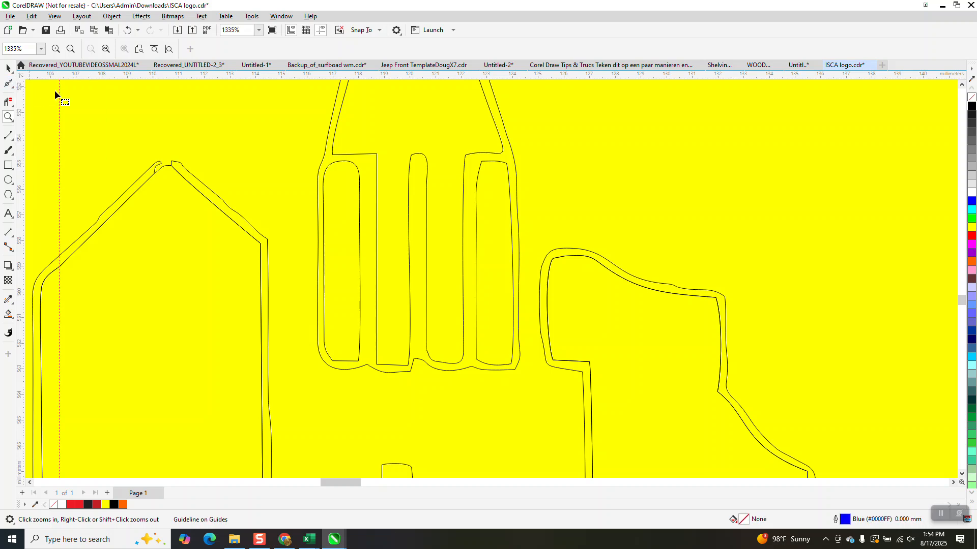
left_click(408, 373)
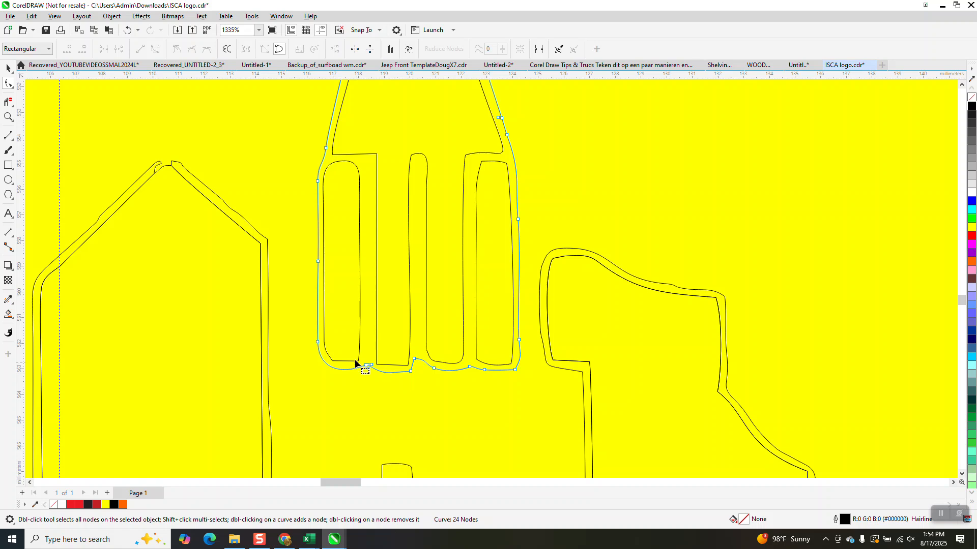
left_click_drag(492, 385, 494, 386)
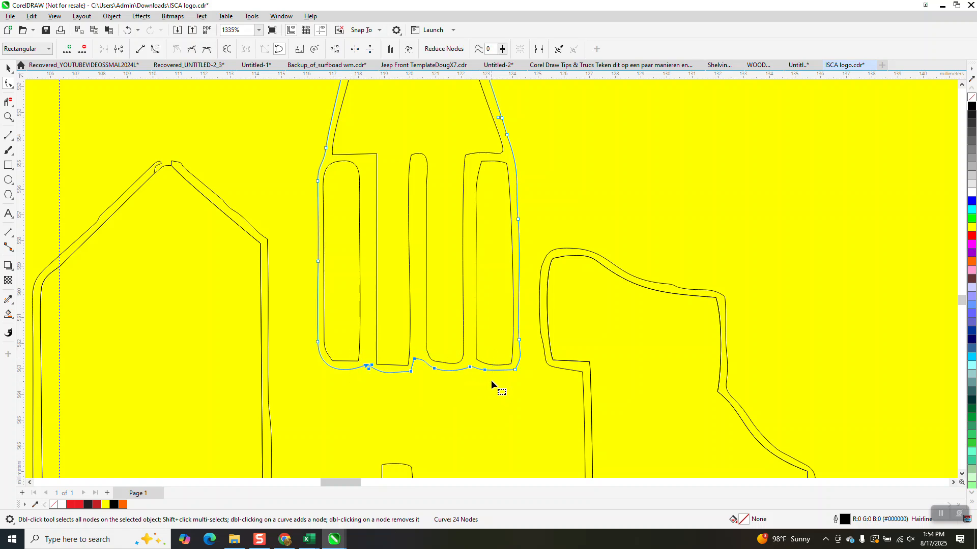
key("Delete")
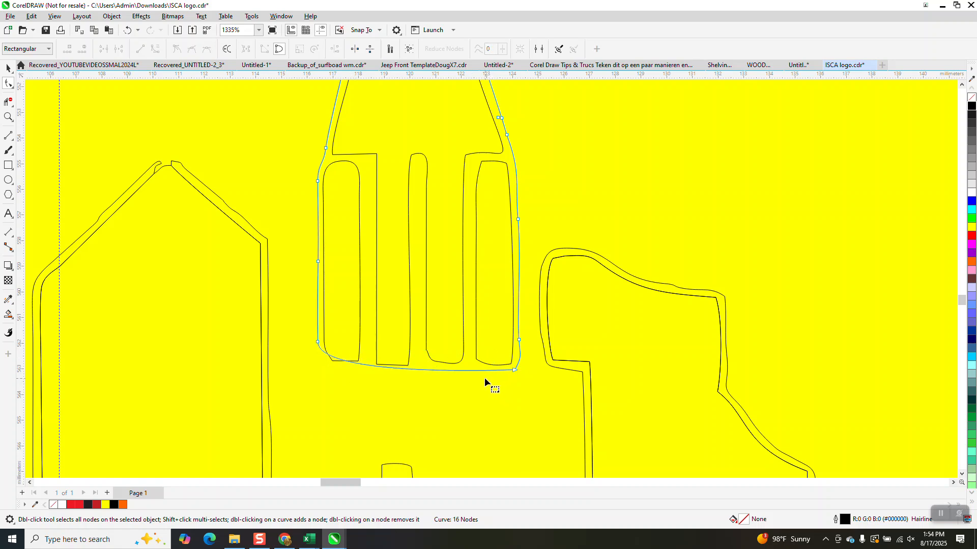
Lower the bottom-left corner node of the church tower's outer outline so its bottom edge clears the left column.
left_click(9, 117)
left_click_drag(313, 278, 529, 427)
left_click(53, 146)
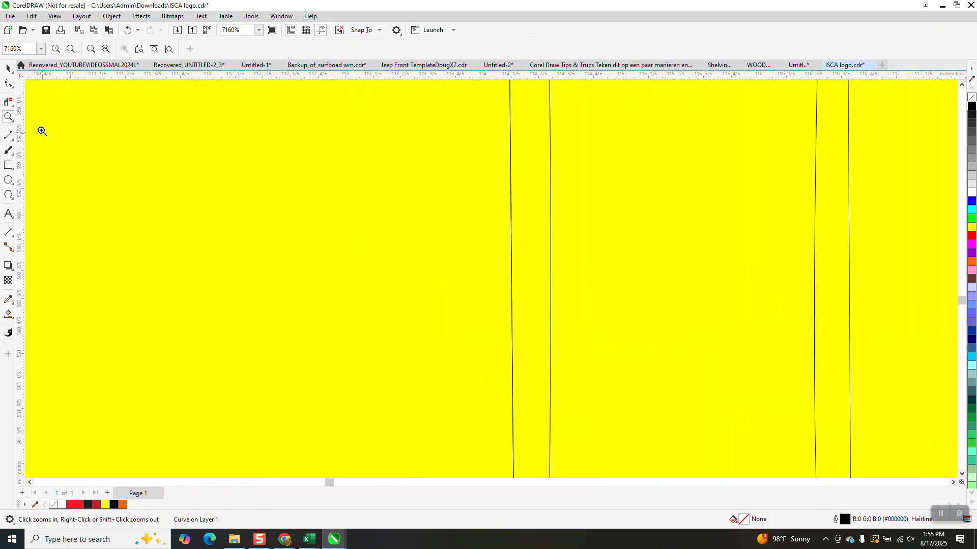
left_click(9, 84)
scroll(347, 169, "down", 1)
scroll(356, 169, "down", 2)
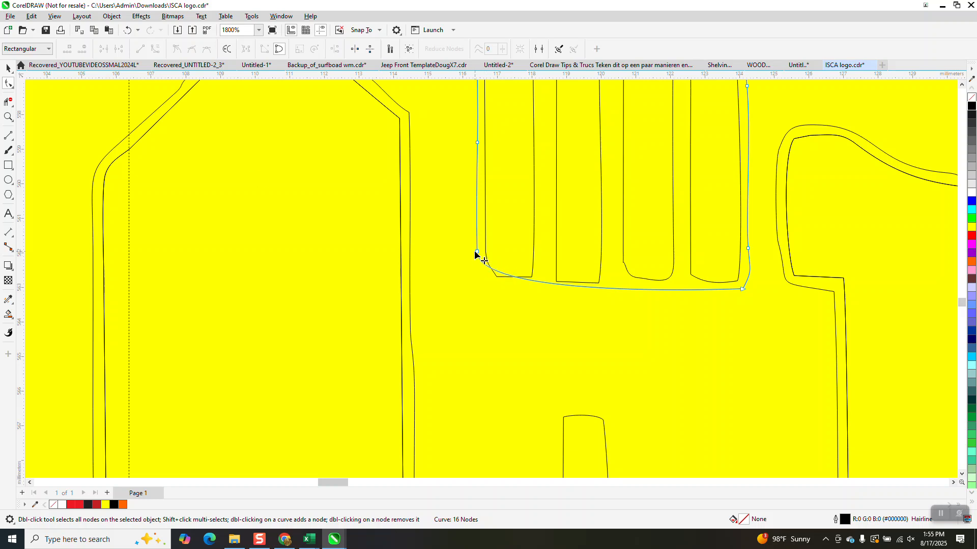
left_click_drag(476, 252, 478, 268)
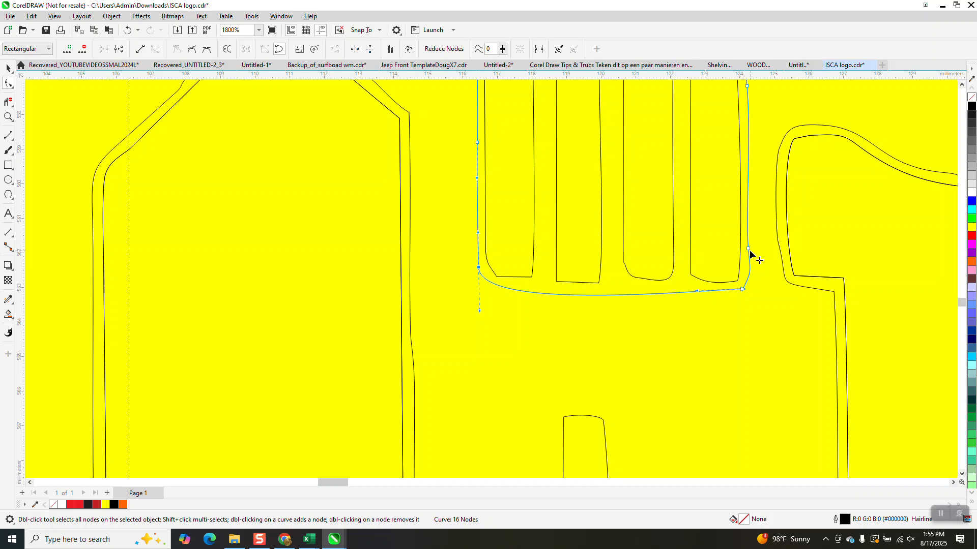
Create black Smart Fill copies of the church's spire with inner columns and of both outer columns, moving each 150 mm to the left.
scroll(529, 285, "down", 3)
scroll(517, 284, "up", 1)
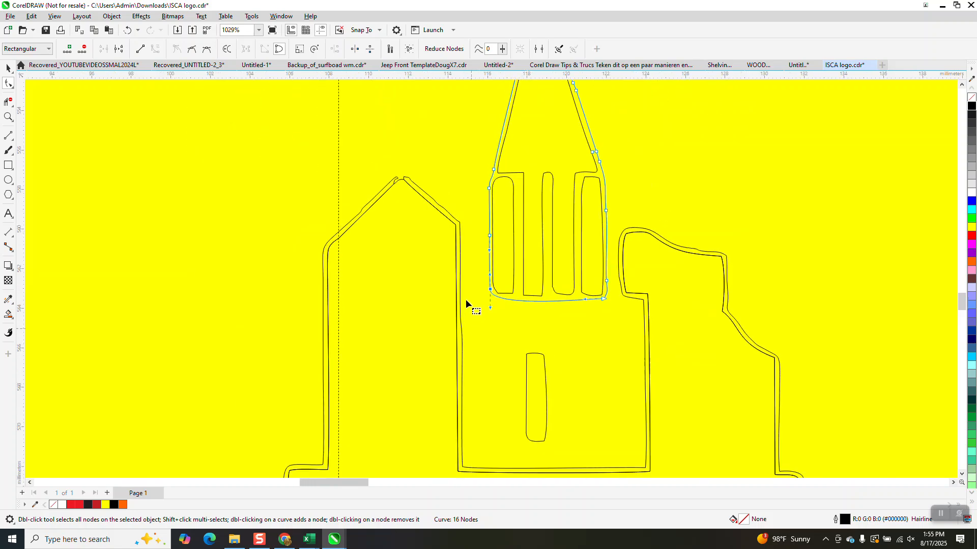
scroll(466, 303, "down", 2)
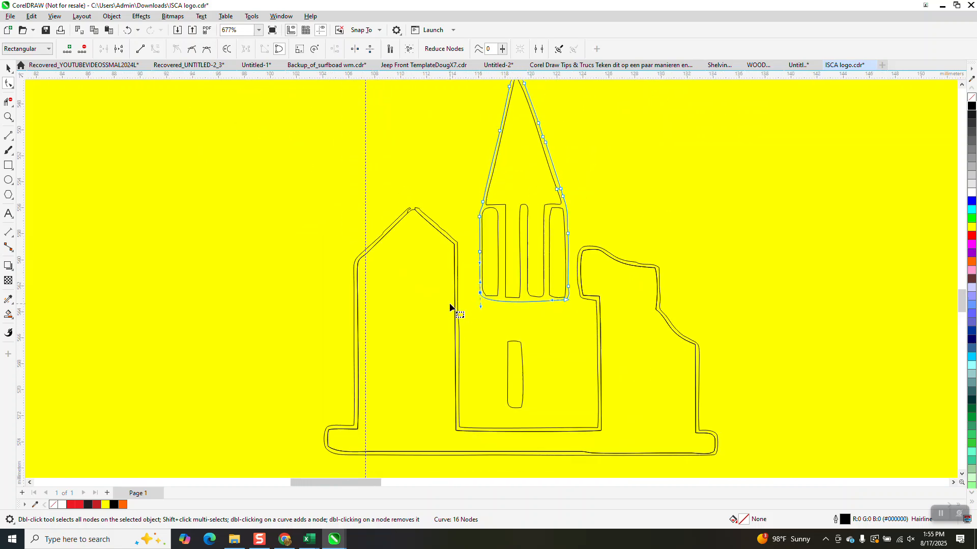
left_click(7, 316)
left_click(524, 188)
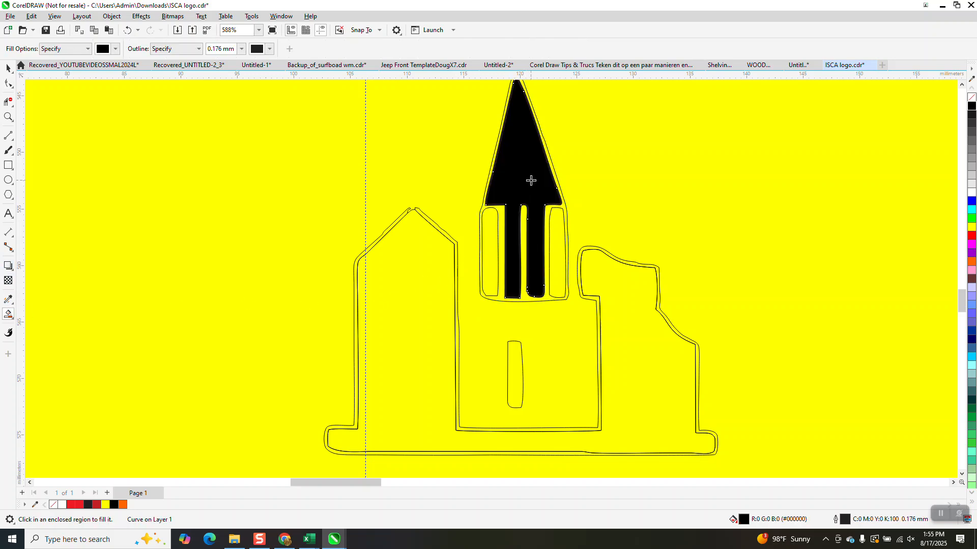
key("ctrl+z")
left_click(494, 221)
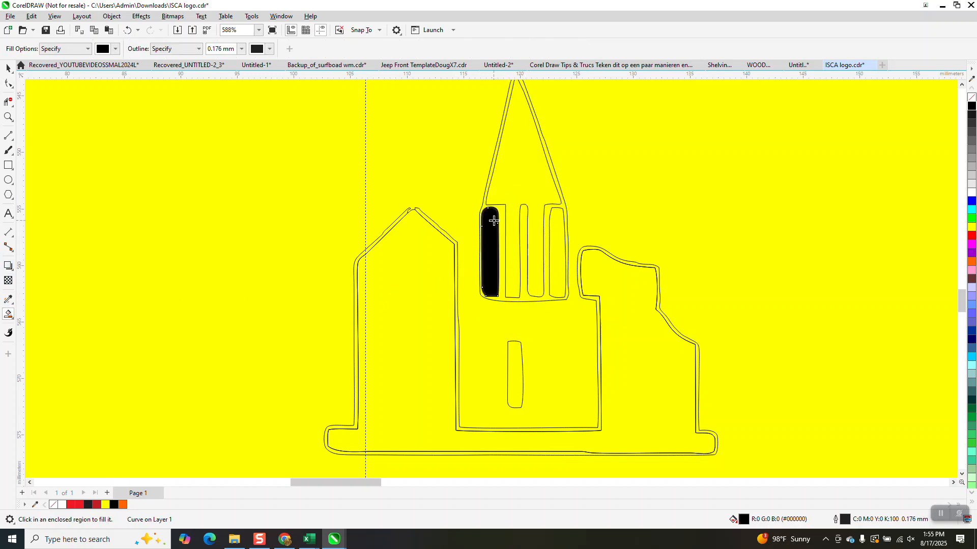
key("ctrl+z")
left_click(557, 225)
key("ctrl+z")
Create black Smart Fill copies of the church's side buildings with base and its narrow window, move them 150 mm left, and compare with the original icon.
scroll(557, 224, "down", 5)
scroll(557, 279, "down", 2)
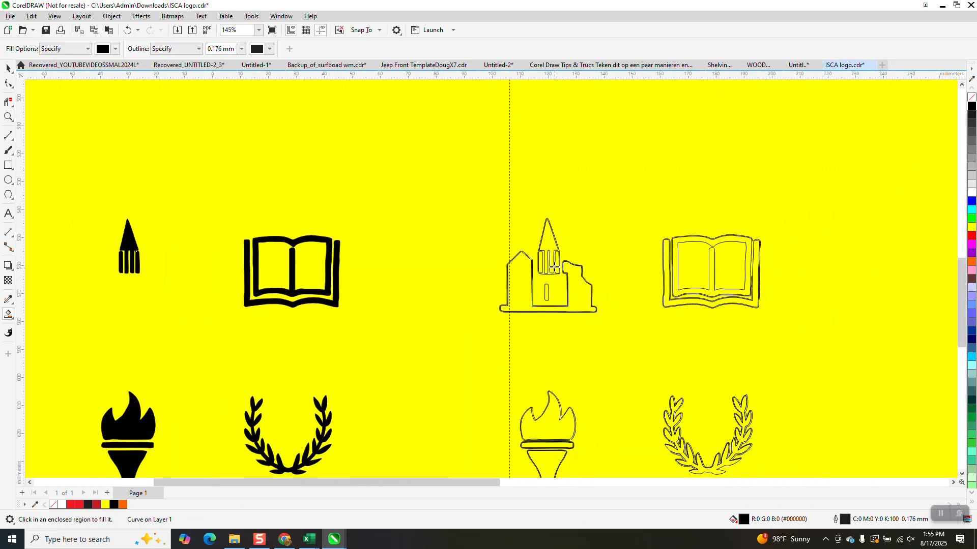
left_click(526, 271)
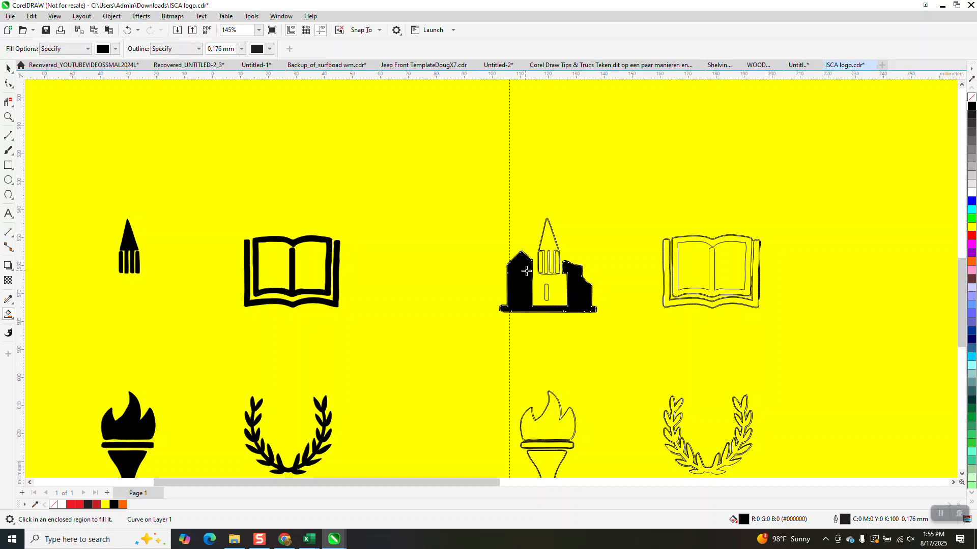
key("Left")
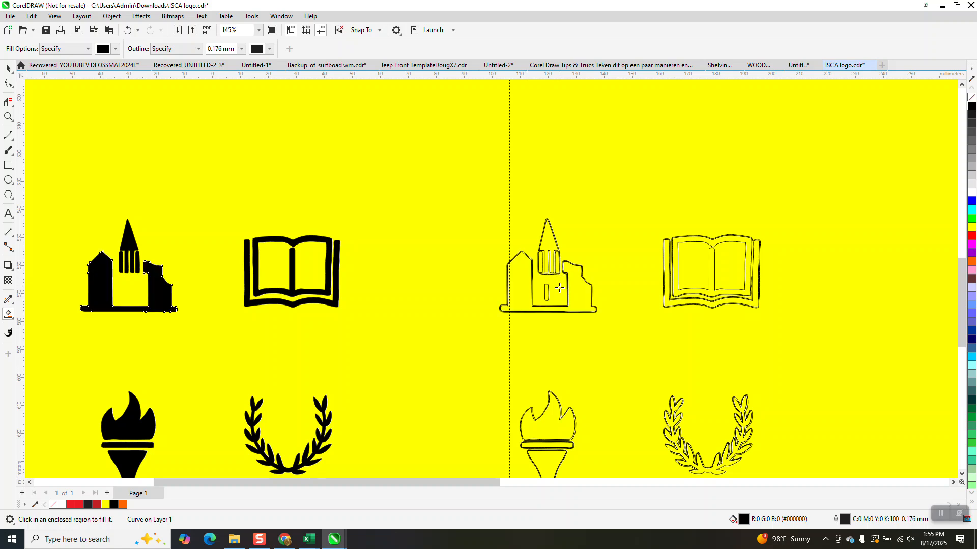
key("Left")
scroll(547, 286, "down", 4)
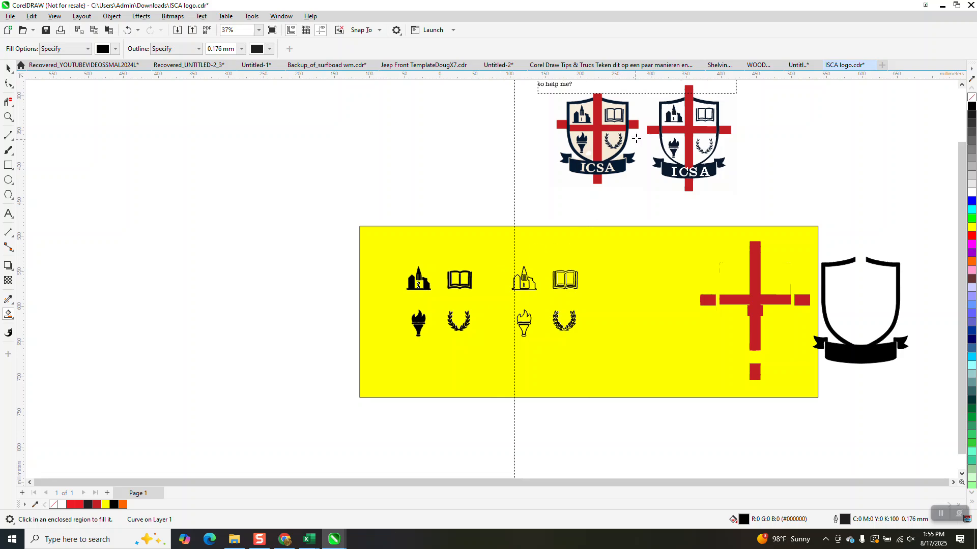
left_click(9, 118)
left_click_drag(664, 102, 694, 135)
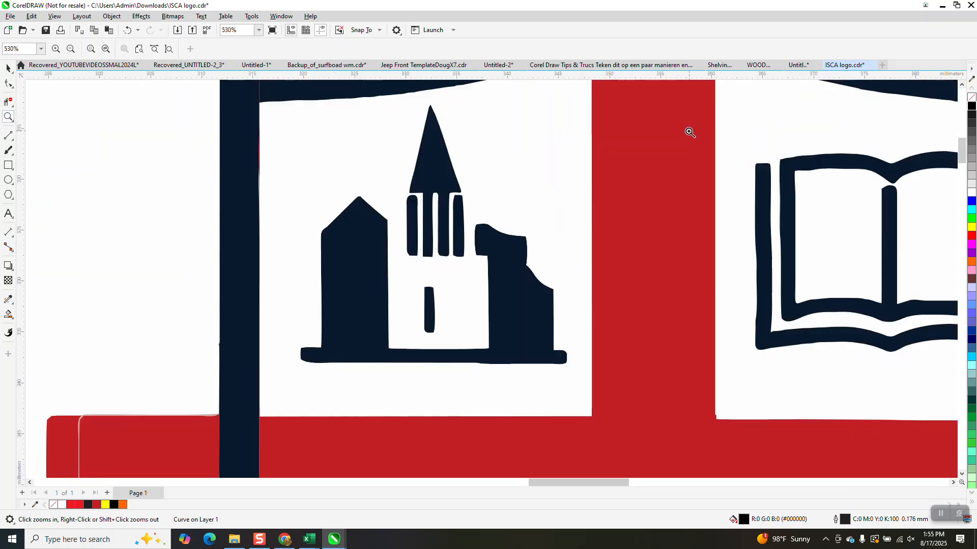
scroll(682, 134, "down", 12)
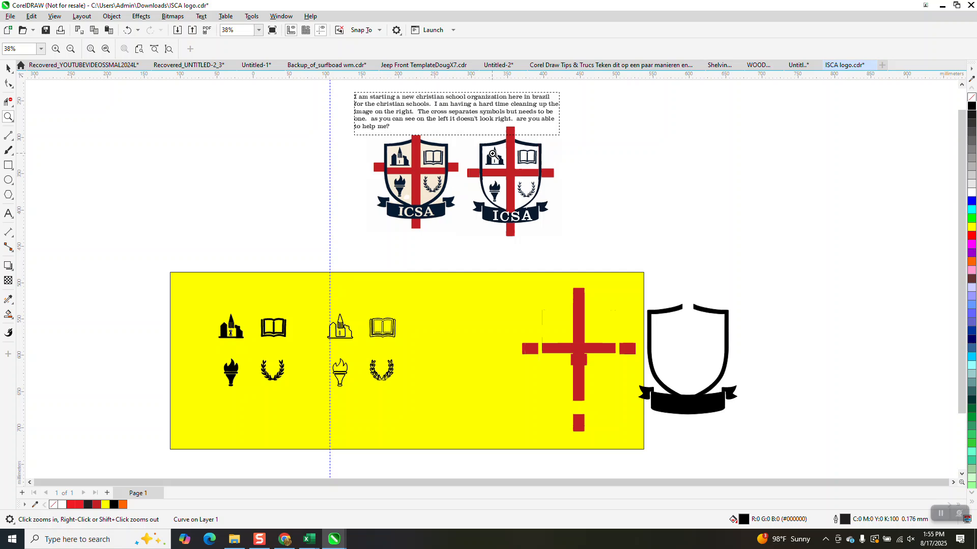
Group all pieces of the four black icons and move the group 600 mm to the right into the black shield.
left_click(8, 67)
left_click_drag(202, 241, 253, 369)
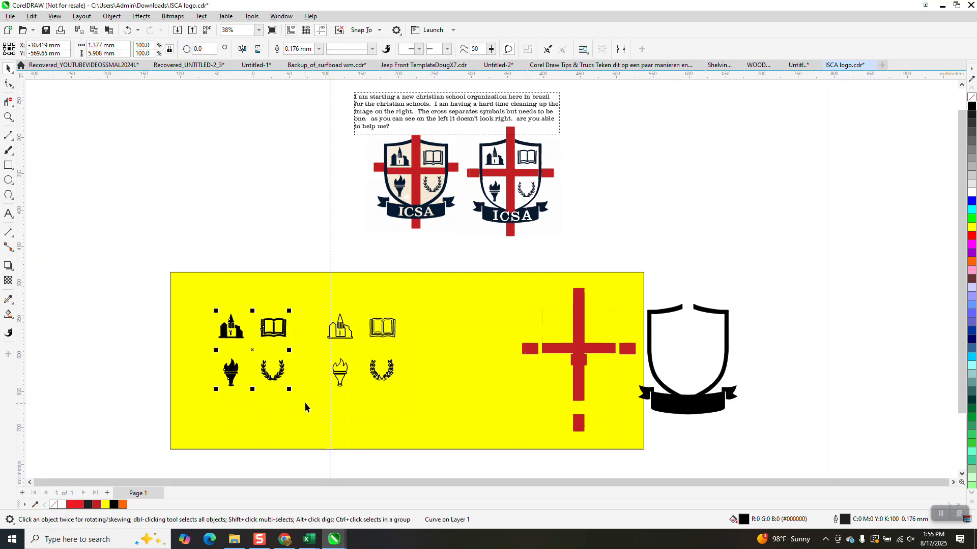
key("ctrl+g")
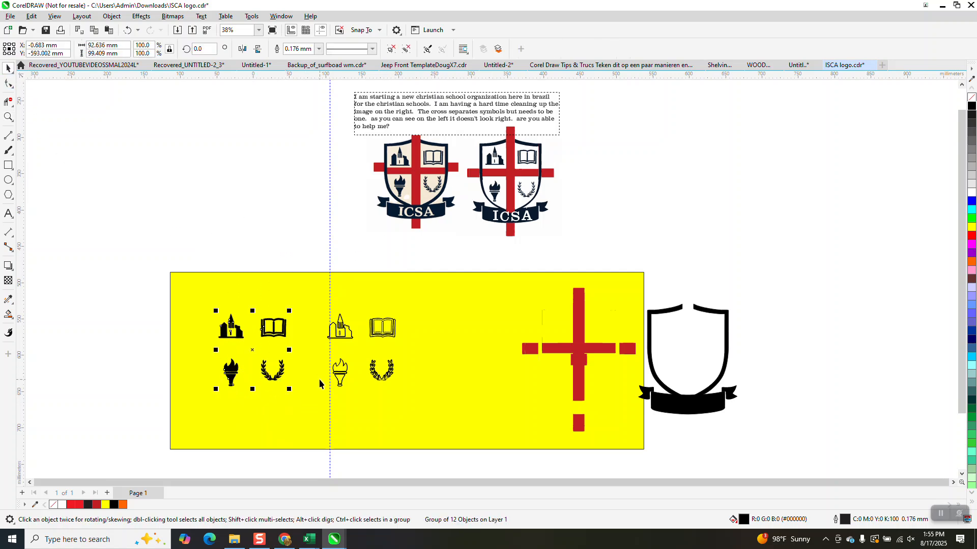
key("Right")
key("Right")
key("Right")
key("Right")
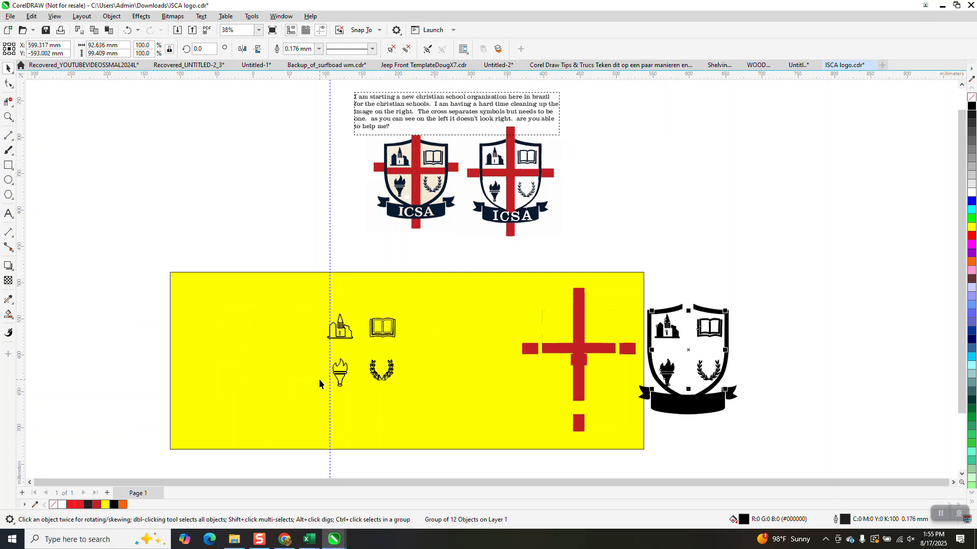
Delete the four unfilled outline icons and move the red cross pieces 300 mm to the left.
left_click_drag(297, 259, 438, 413)
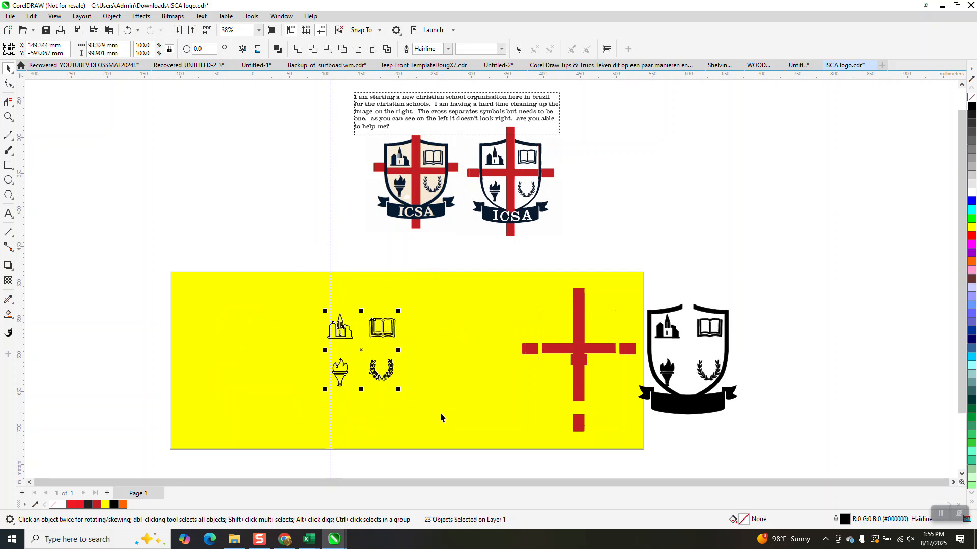
key("Delete")
left_click(323, 34)
left_click_drag(569, 381, 625, 447)
left_click_drag(636, 449, 636, 449)
key("Left")
key("Left")
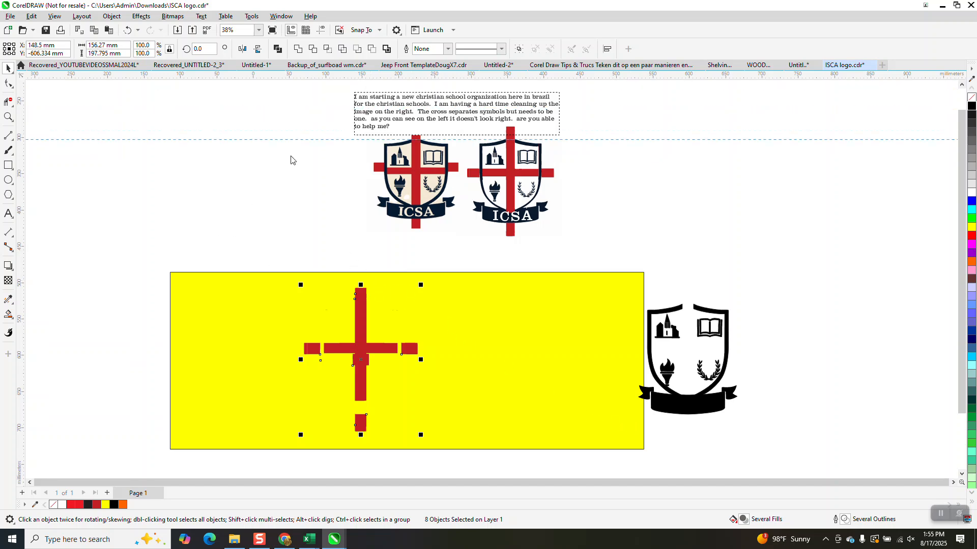
Add a horizontal guideline and centre it and the vertical guideline on the red cross.
left_click_drag(290, 156, 294, 165)
left_click(321, 30)
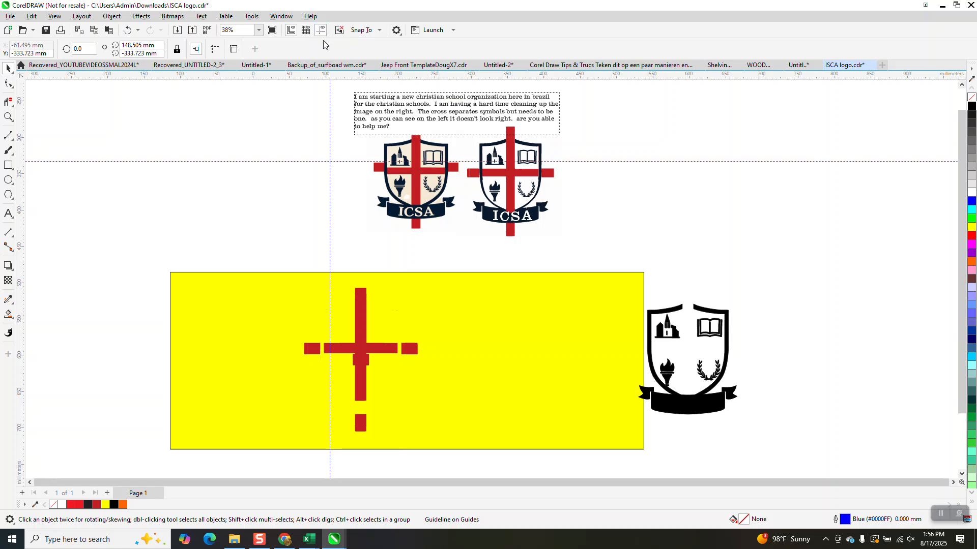
key("ctrl+z")
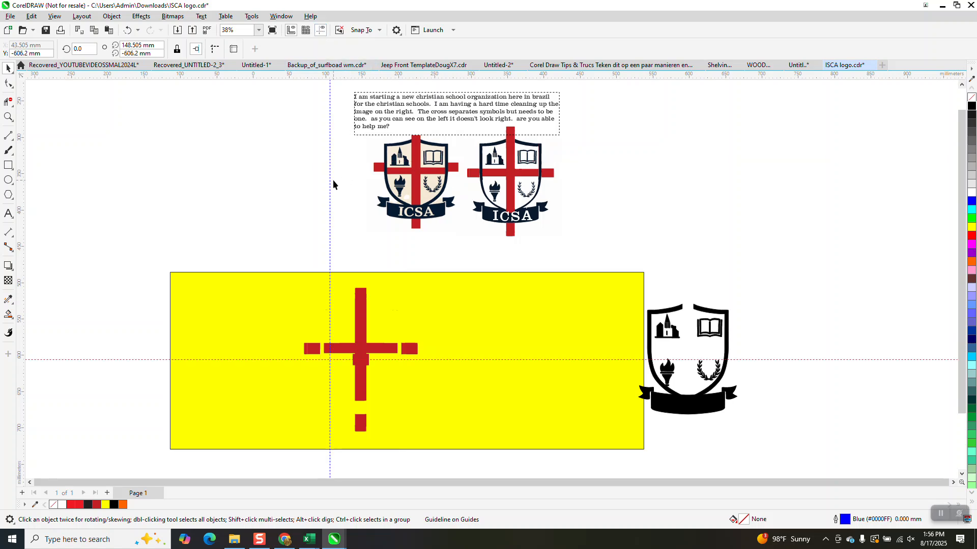
key("ctrl+z")
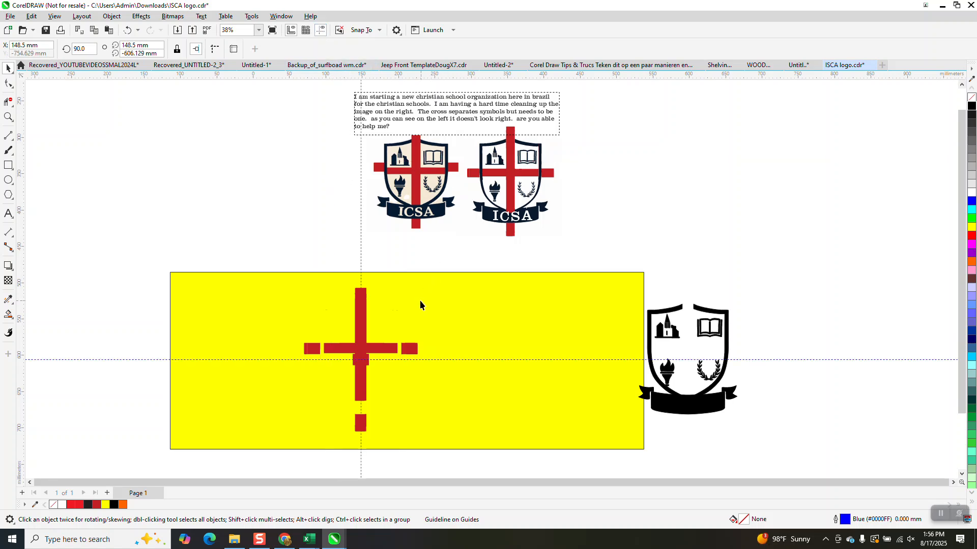
Group the black shield and banner with the four icons.
left_click_drag(685, 447, 616, 447)
key("ctrl+g")
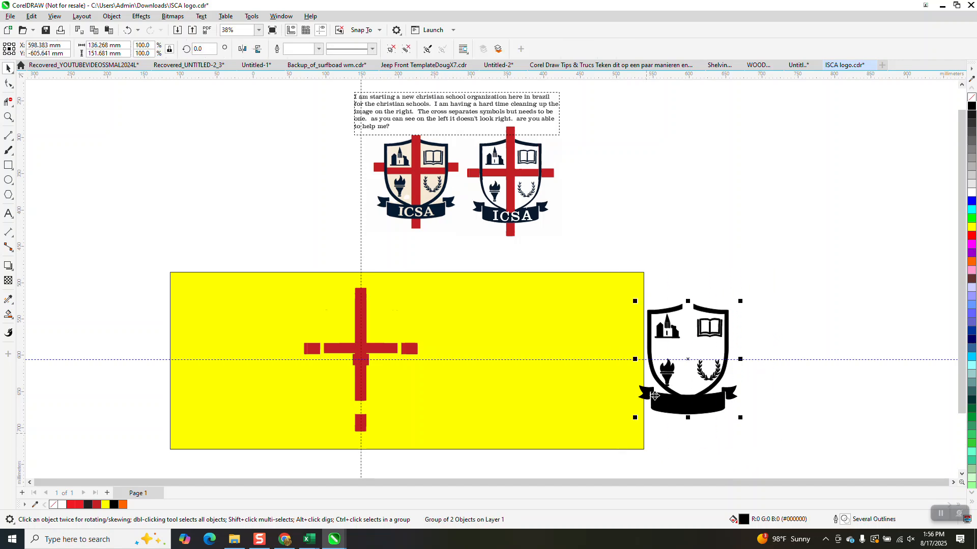
Draw rectangles over the cross's vertical bar, about 15 by 196 mm, and horizontal bar, about 156 by 15 mm, moving the horizontal one 150 mm left.
left_click(11, 119)
left_click_drag(301, 260, 436, 414)
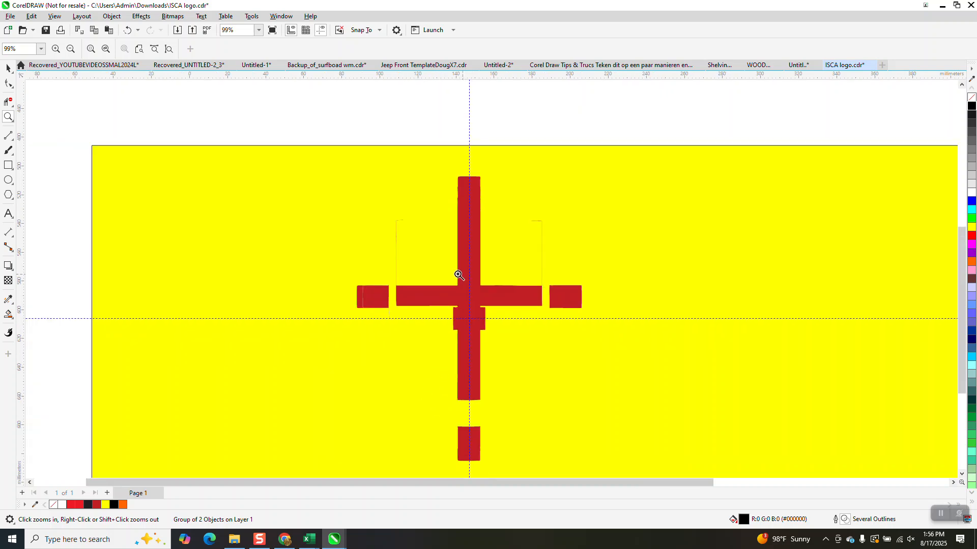
scroll(457, 275, "down", 3)
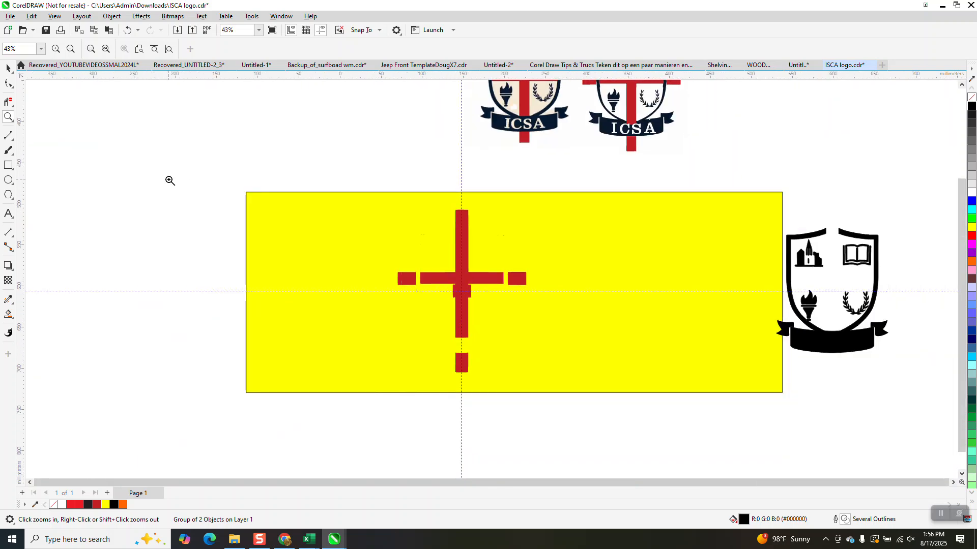
left_click_drag(394, 164, 586, 430)
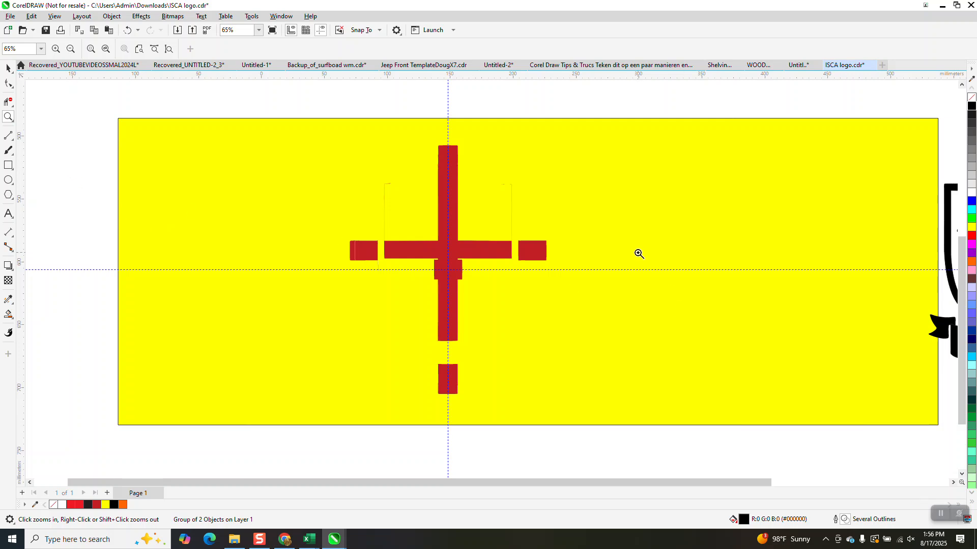
left_click(9, 165)
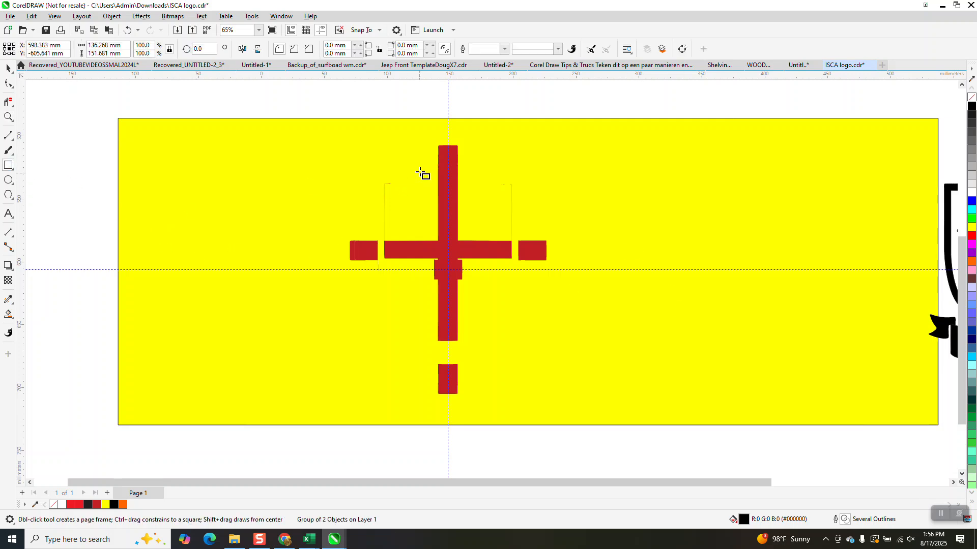
left_click_drag(438, 146, 457, 393)
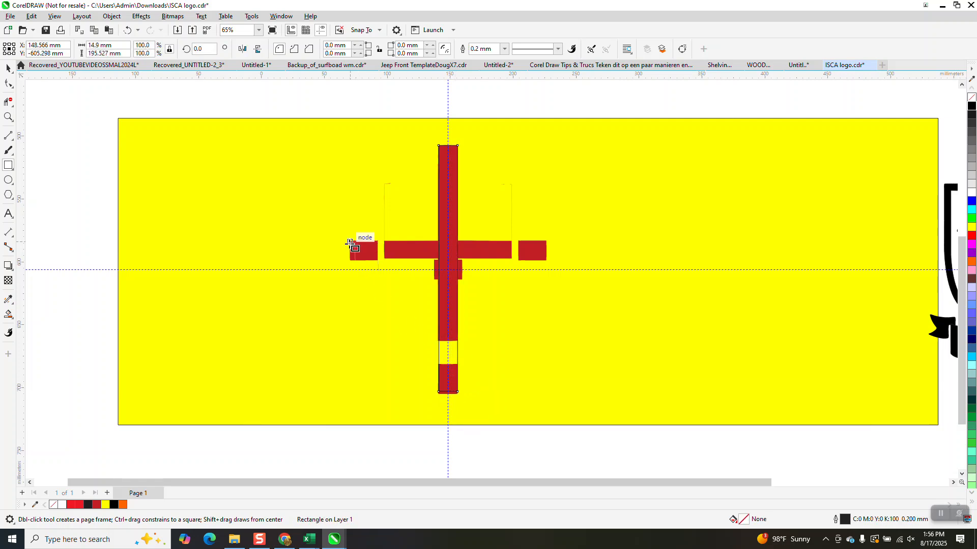
left_click_drag(350, 242, 439, 255)
scroll(544, 261, "down", 2)
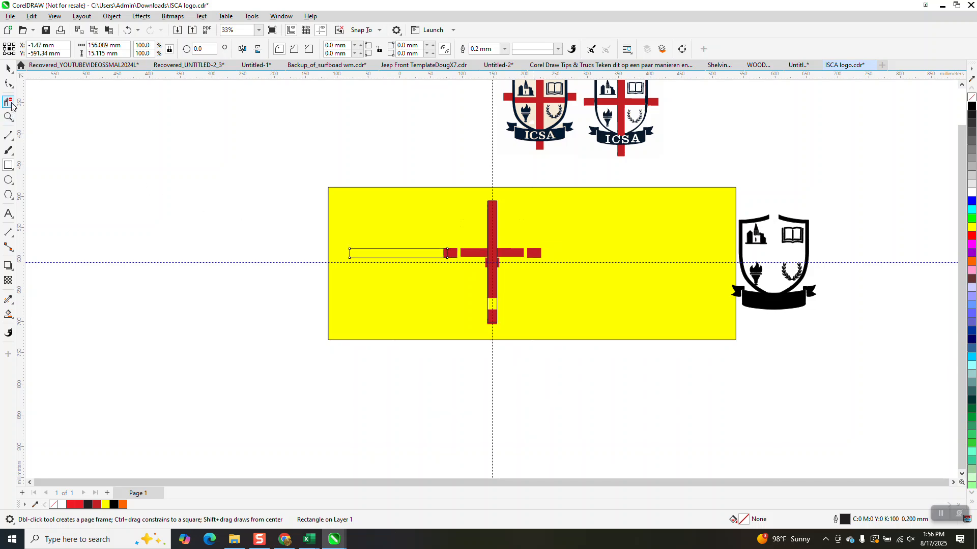
Move the horizontal rectangle another 150 mm left and the vertical one 300 mm left, and weld them into a single cross.
left_click(8, 68)
key("Left")
left_click(496, 227)
key("Left")
key("Left")
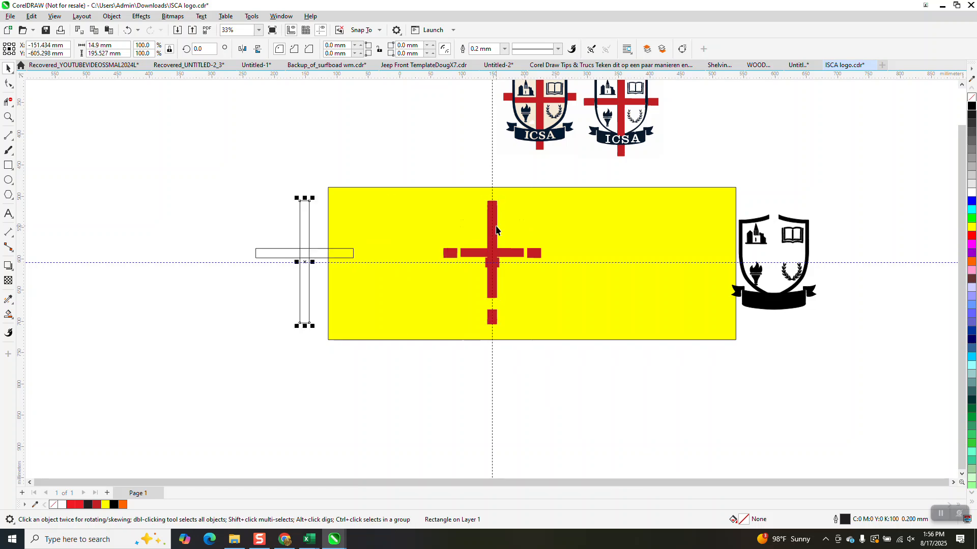
left_click_drag(244, 174, 382, 347)
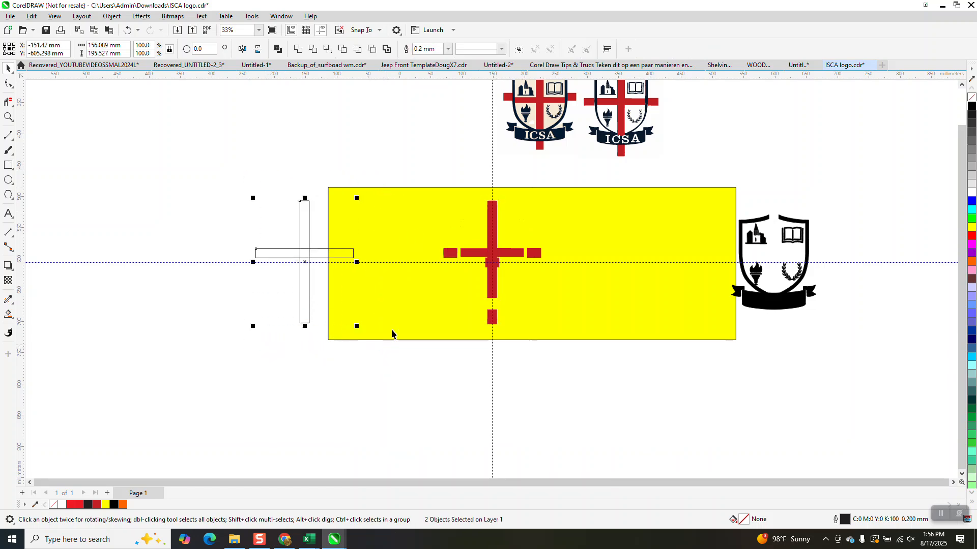
left_click(298, 49)
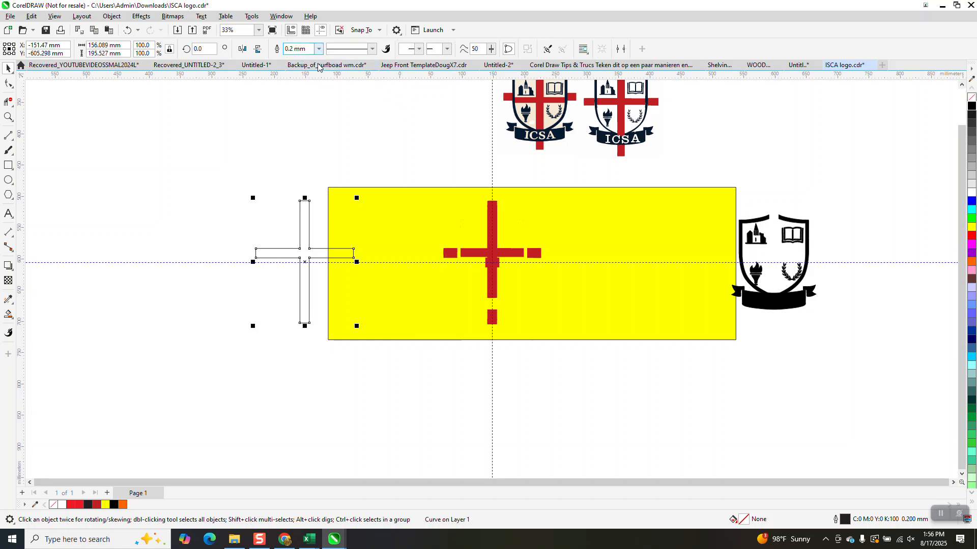
Delete the traced red cross pieces and move the welded cross 300 mm right onto the vertical guideline.
left_click_drag(432, 165, 580, 370)
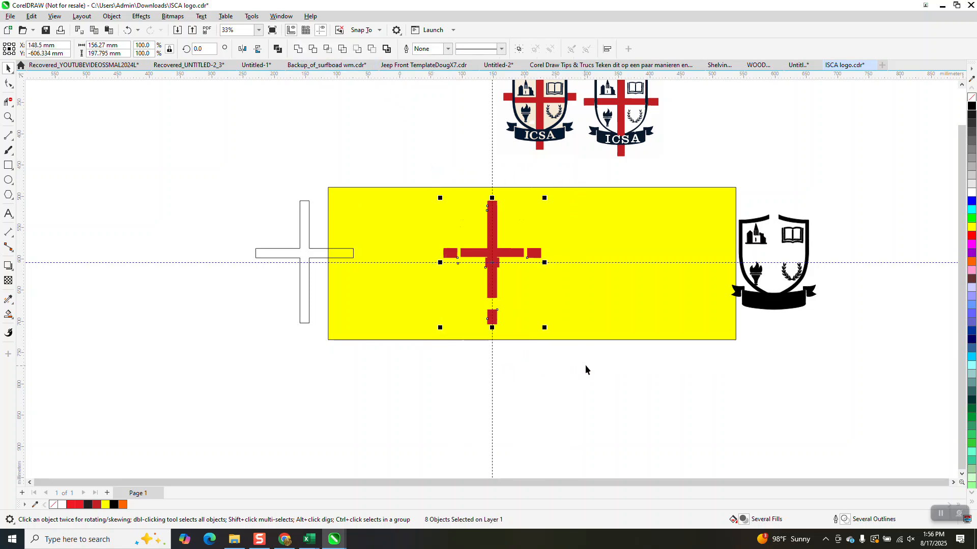
key("Delete")
left_click_drag(334, 305, 406, 357)
key("e")
key("c")
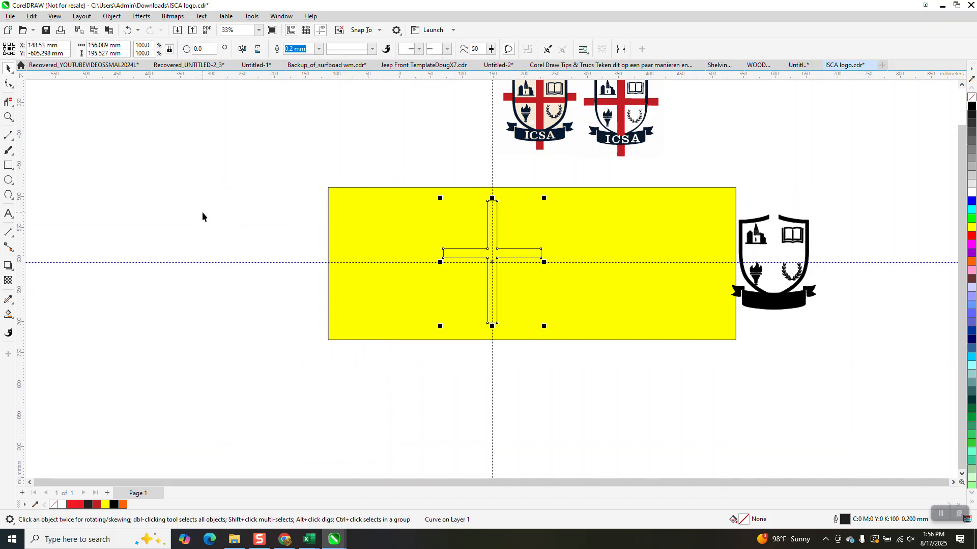
Sample the red of the right-hand reference logo's cross (C16 M100 Y100 K7) as the fill colour for filling enclosed regions.
left_click(8, 116)
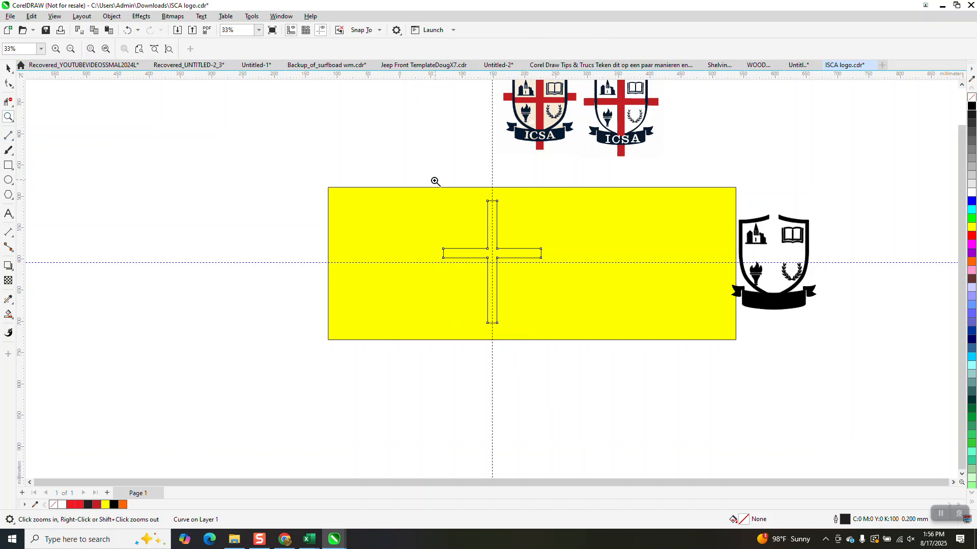
left_click_drag(435, 181, 627, 356)
scroll(333, 289, "down", 1)
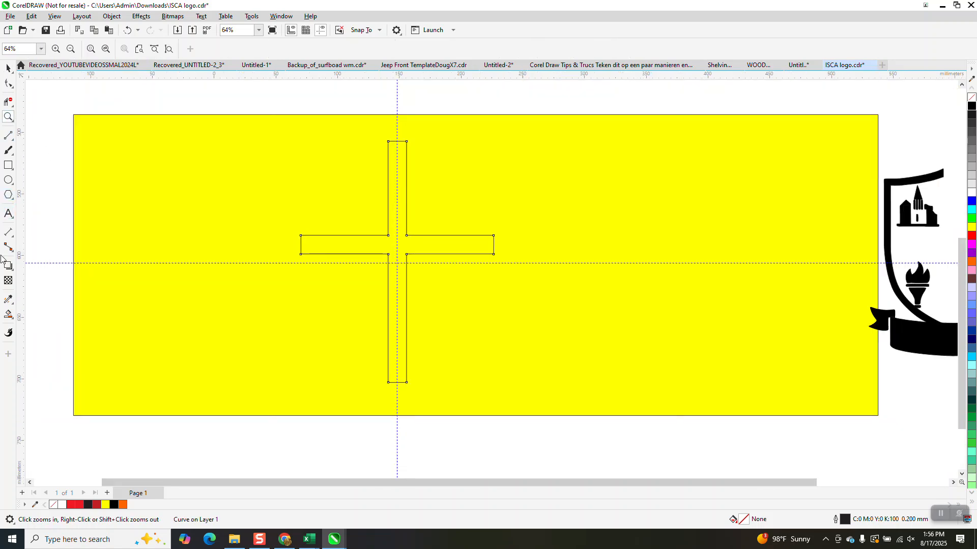
left_click(9, 315)
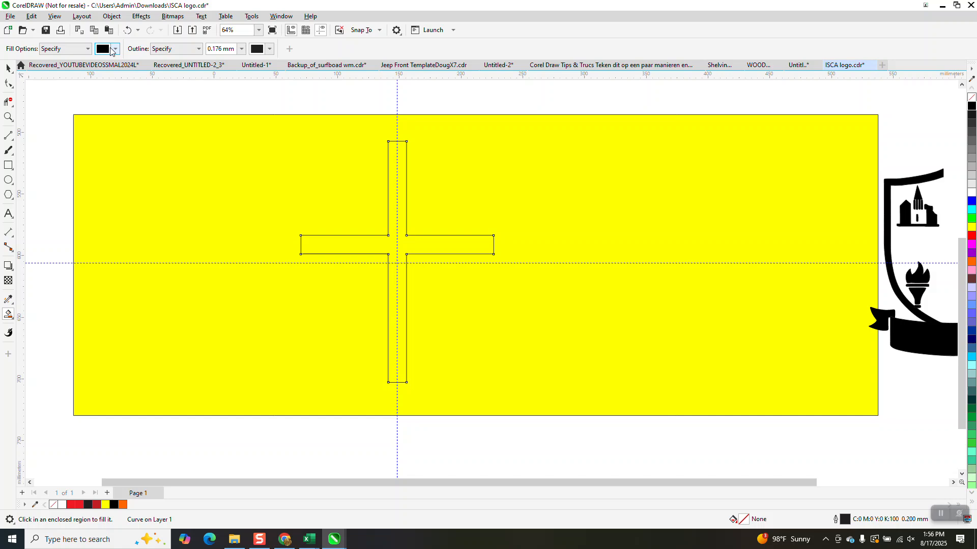
left_click(115, 49)
scroll(187, 168, "down", 3)
scroll(237, 218, "down", 1)
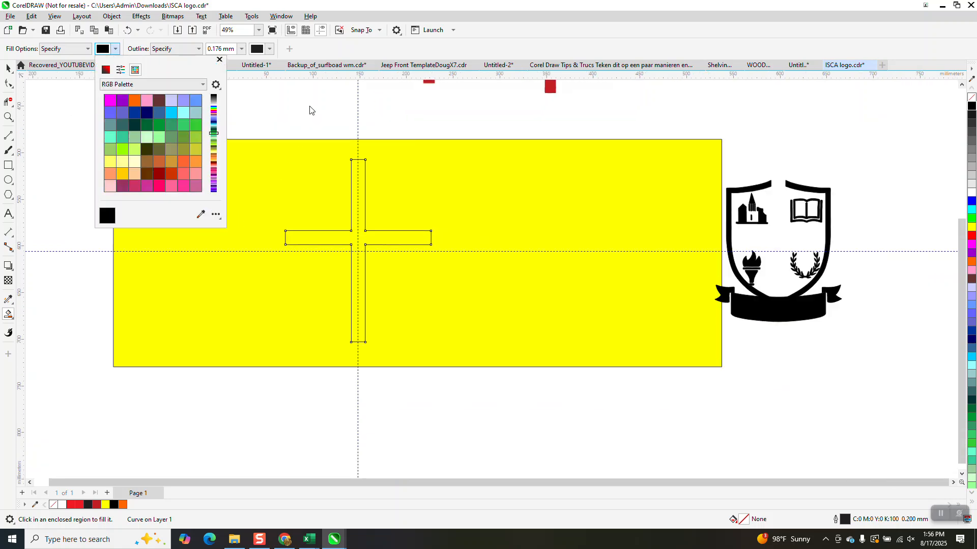
scroll(329, 163, "down", 2)
left_click(200, 214)
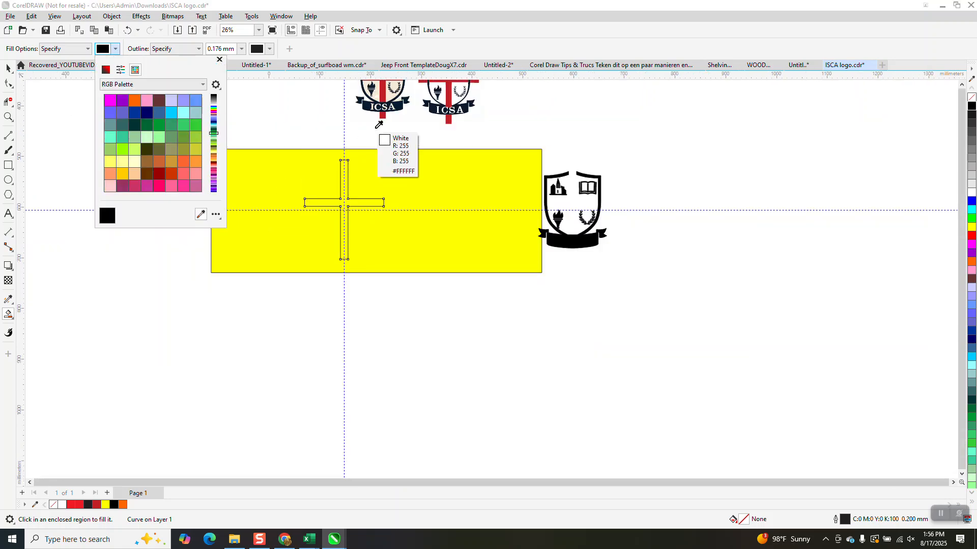
left_click(448, 100)
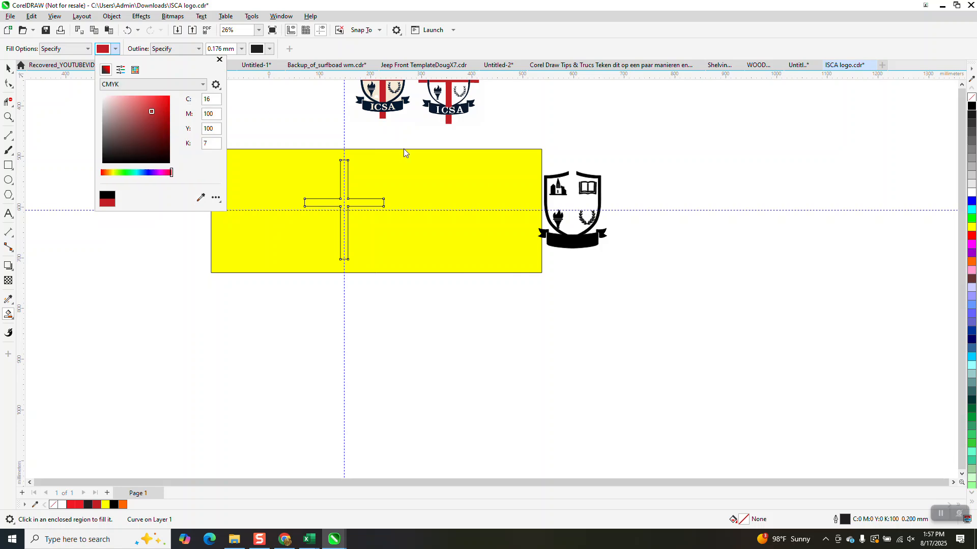
Fill the welded cross with the sampled red and remove its outline.
left_click(368, 203)
left_click(368, 203)
left_click(7, 66)
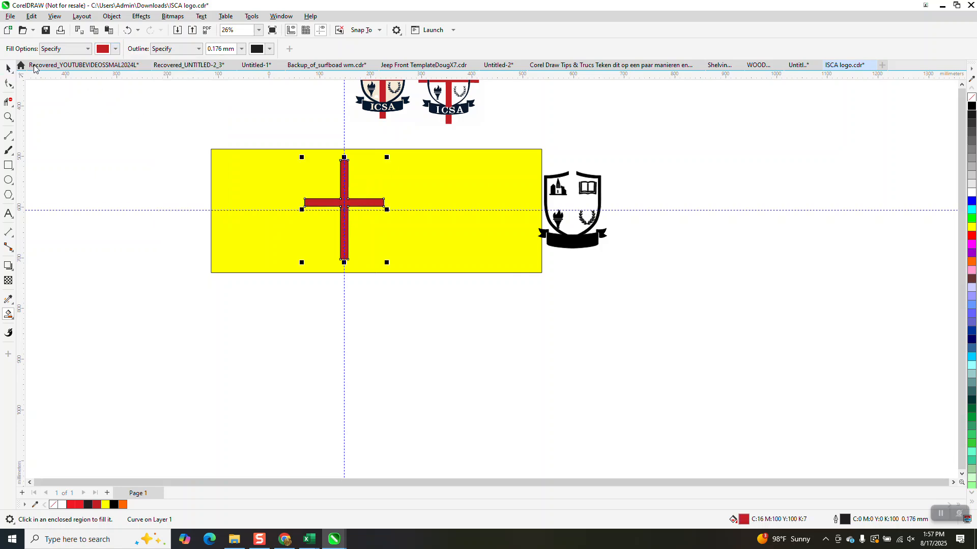
right_click(971, 100)
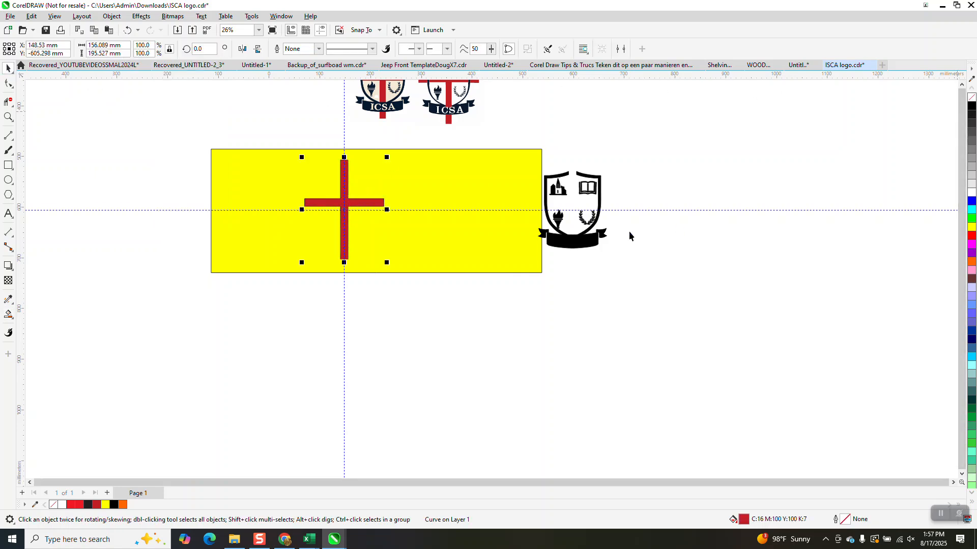
Move the grouped black shield, banner and icons 450 mm left onto the red cross.
left_click_drag(632, 160, 504, 280)
key("Left")
key("Left")
key("Left")
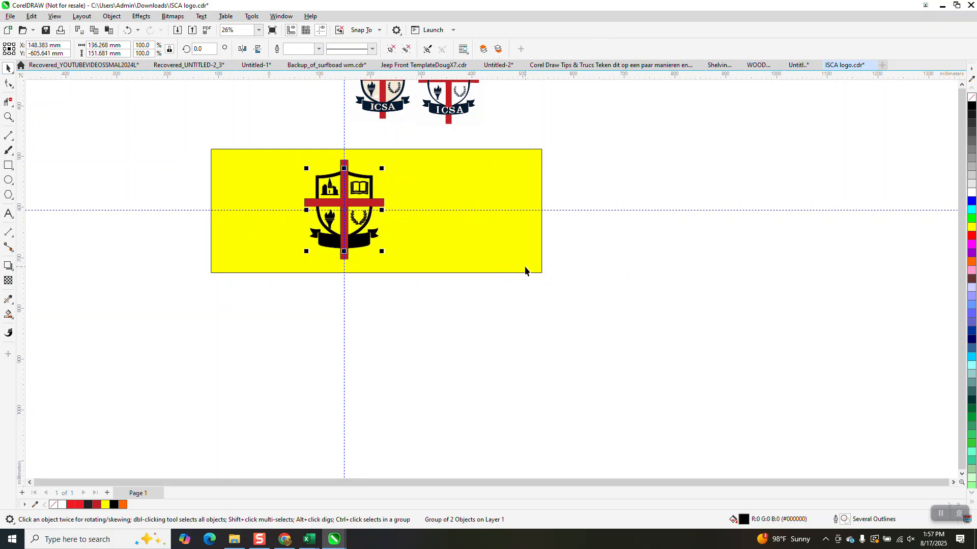
Bring the shield, banner and icons group to the front of the page, above the red cross.
left_click(8, 116)
left_click_drag(294, 143, 393, 277)
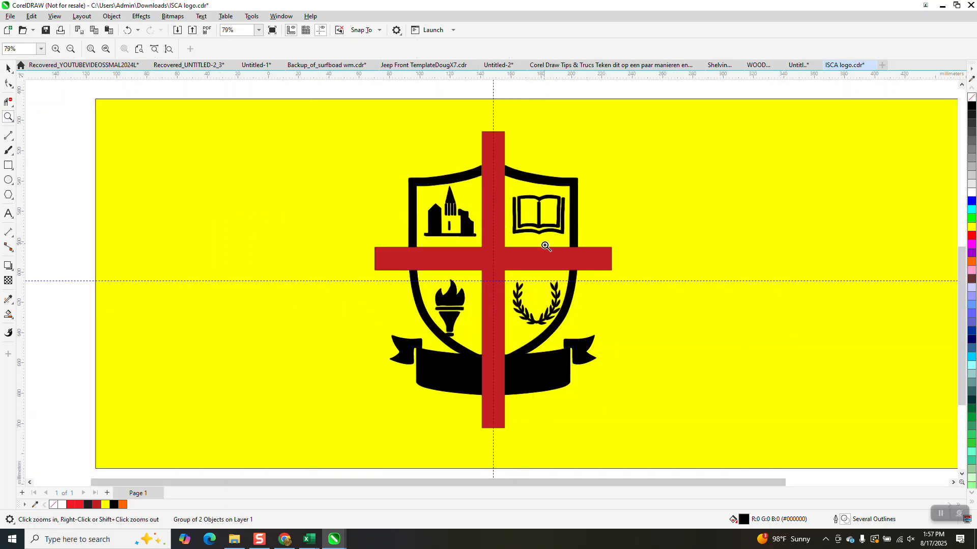
left_click(8, 68)
left_click(455, 92)
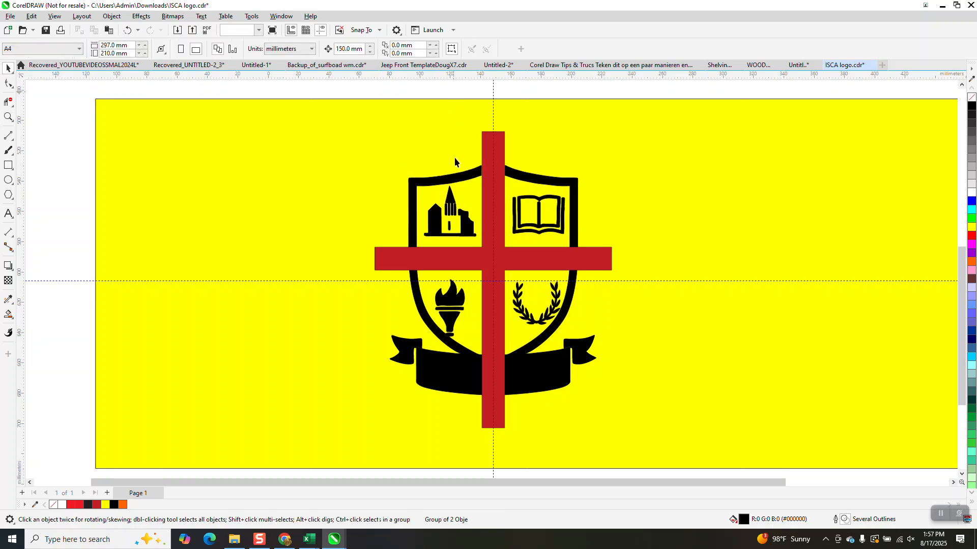
left_click(460, 175)
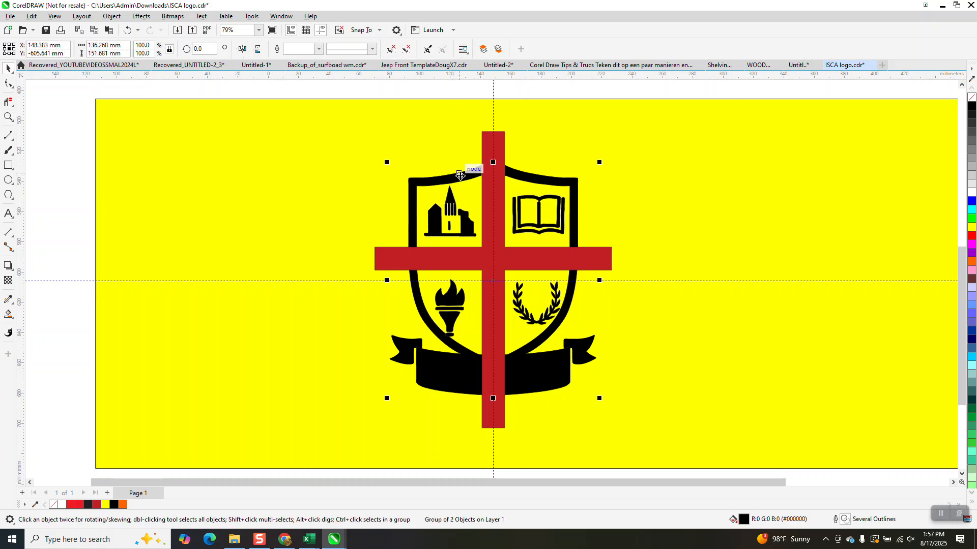
left_click(114, 16)
mouse_move(134, 178)
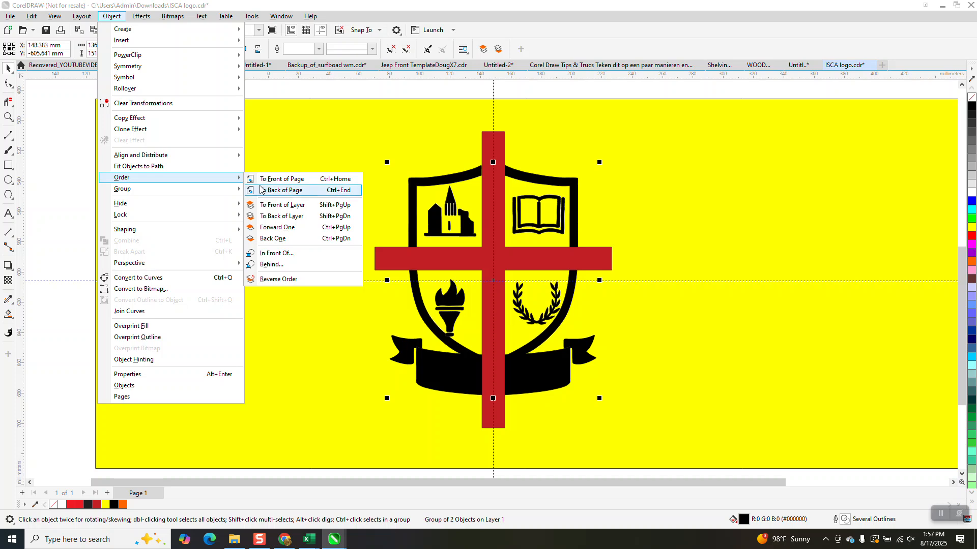
left_click(281, 183)
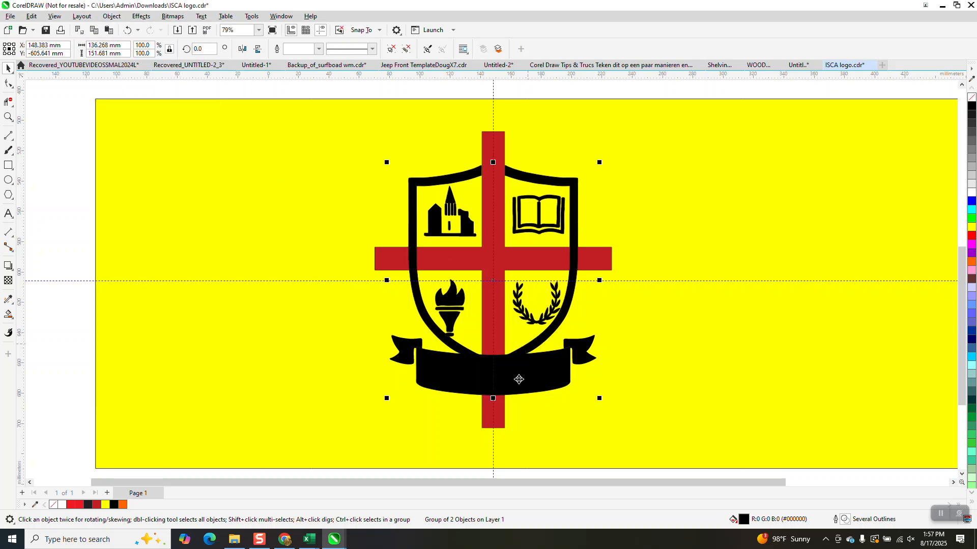
Examine the rebuilt shield, cross and icons up close and compare the torch and banner area with the left-hand reference logo.
left_click(8, 117)
left_click_drag(380, 124, 642, 451)
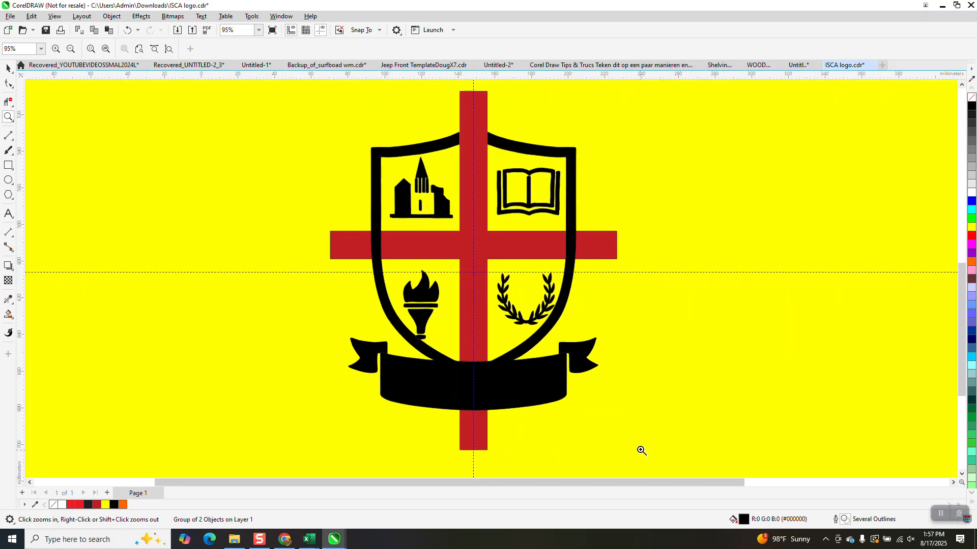
left_click_drag(338, 95, 559, 264)
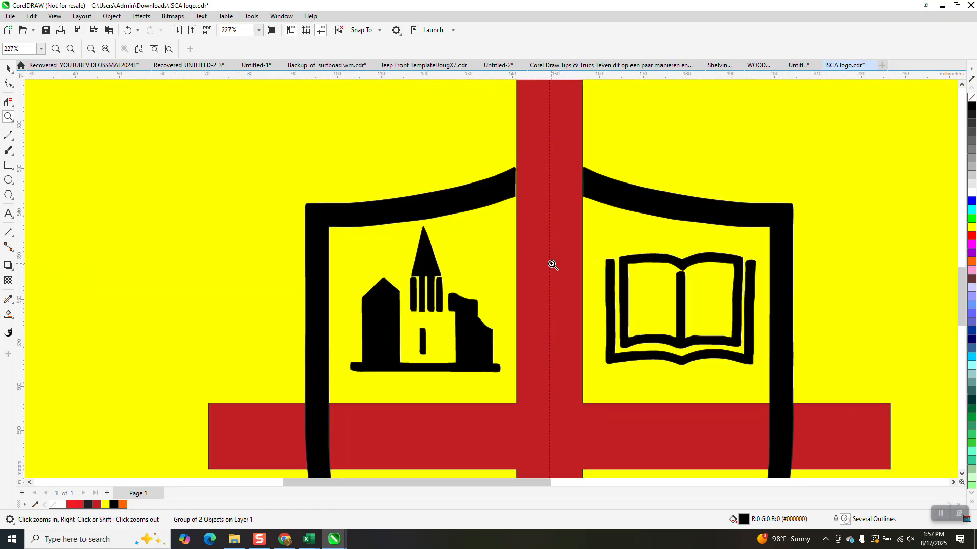
scroll(531, 253, "down", 1)
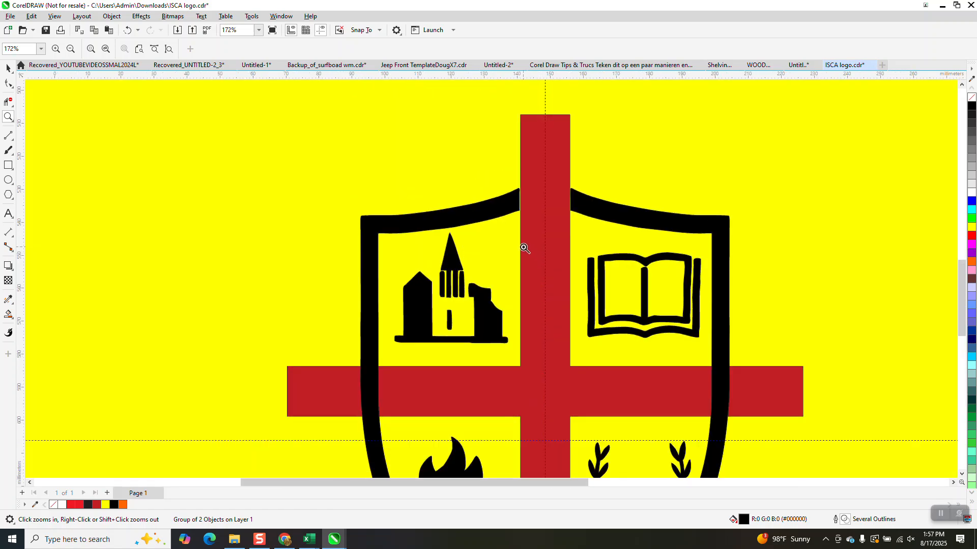
scroll(538, 240, "down", 1)
scroll(682, 334, "up", 4)
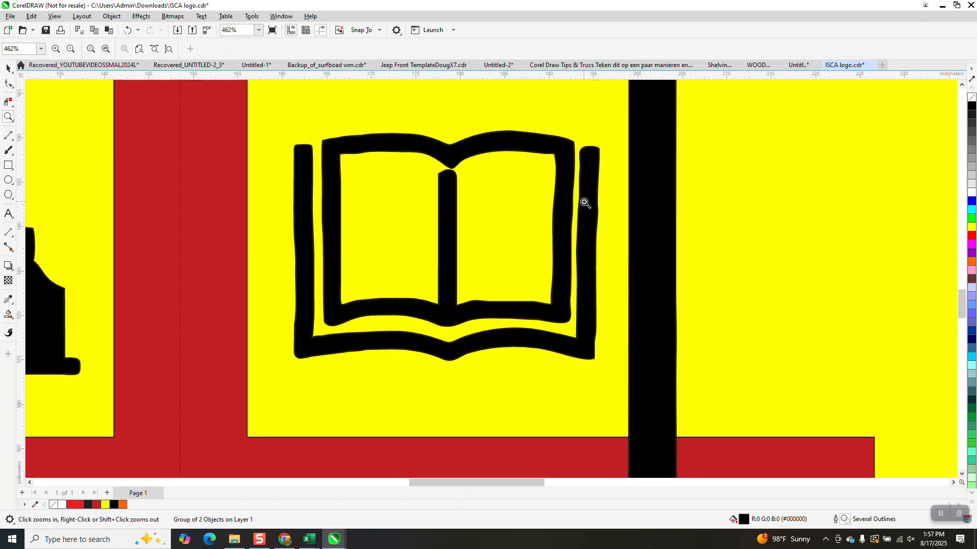
scroll(312, 183, "down", 2)
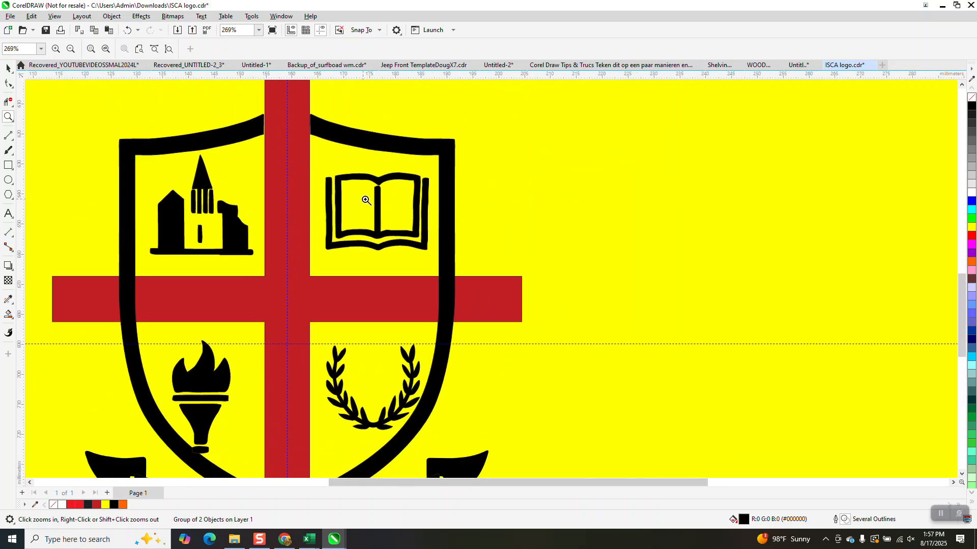
scroll(366, 200, "down", 3)
scroll(370, 204, "down", 1)
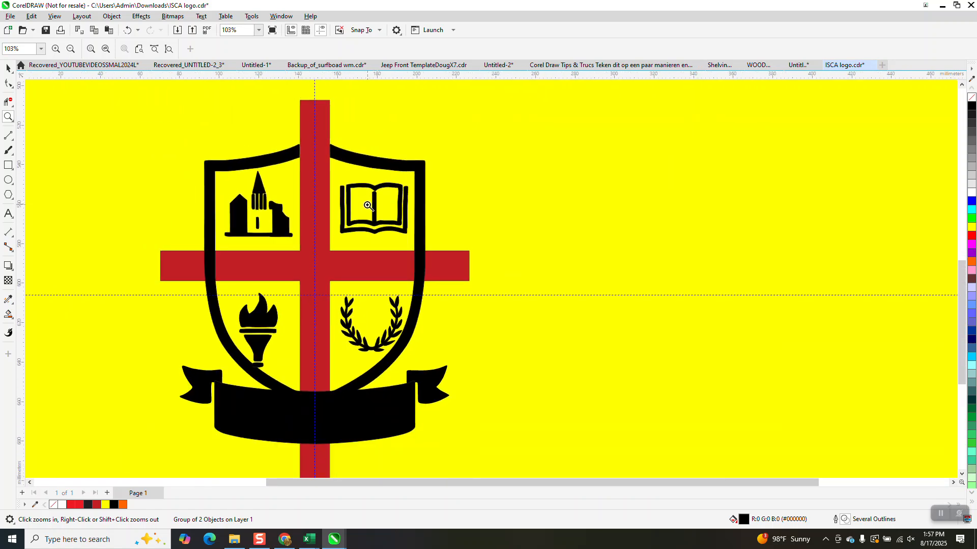
scroll(261, 331, "down", 3)
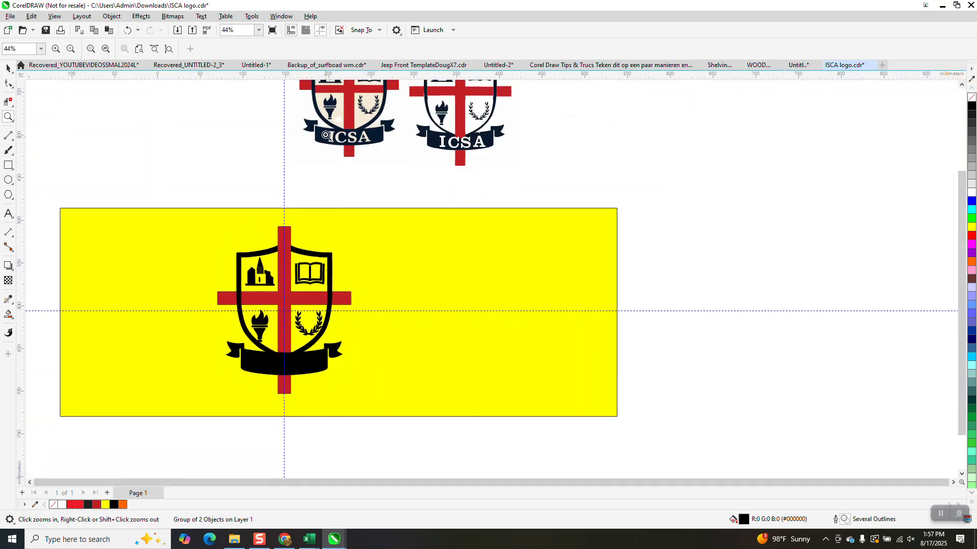
left_click_drag(312, 98, 340, 126)
scroll(349, 141, "down", 5)
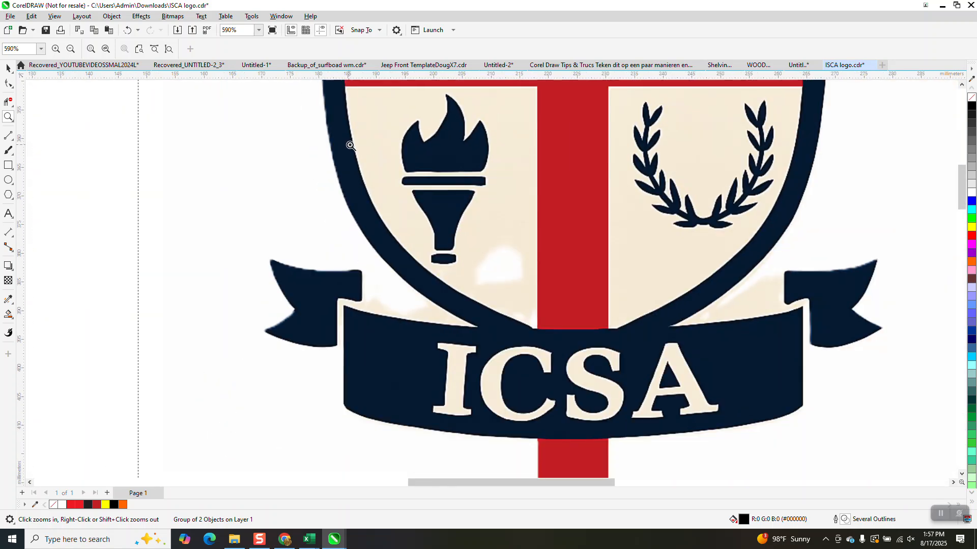
scroll(411, 192, "down", 2)
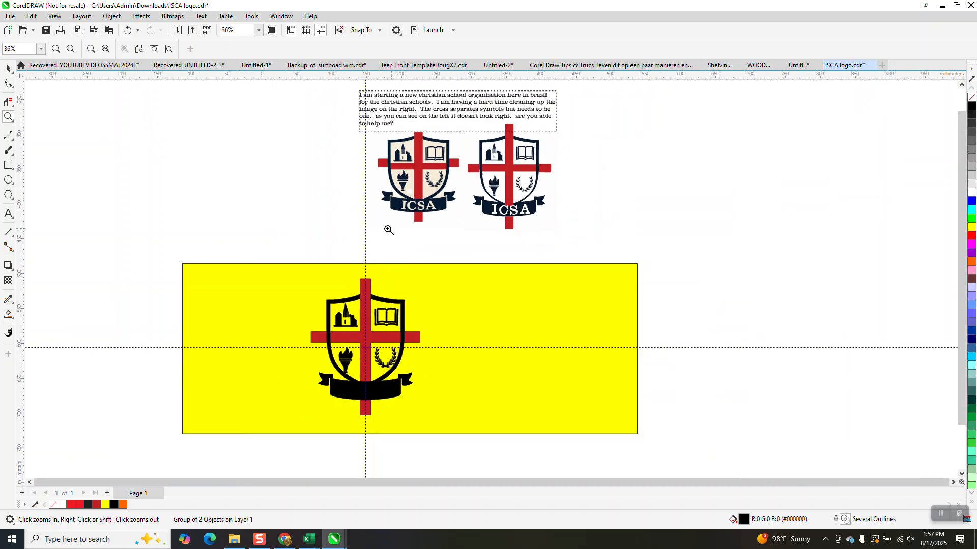
Ungroup the black logo group so the icons separate from the shield and banner.
left_click_drag(333, 343, 408, 390)
left_click(8, 68)
left_click_drag(298, 180, 300, 181)
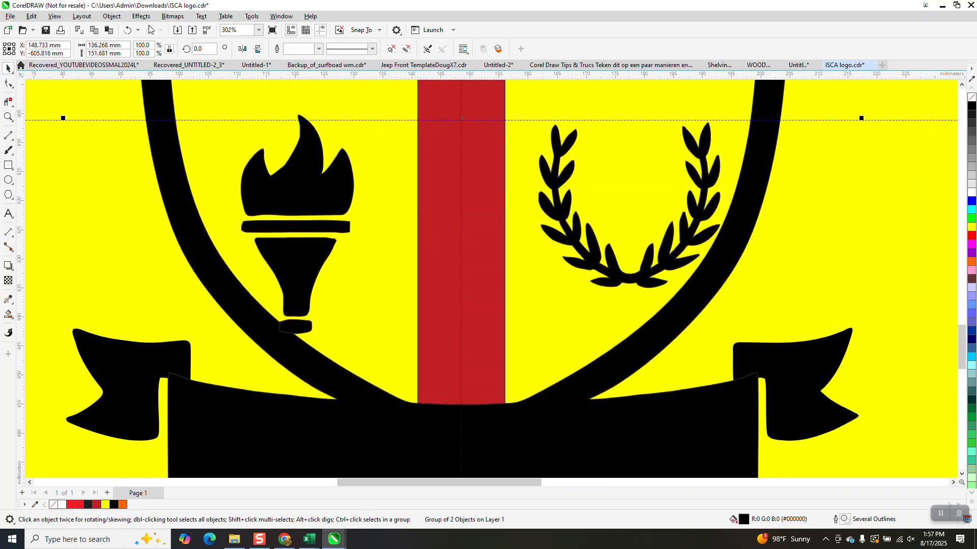
left_click(112, 17)
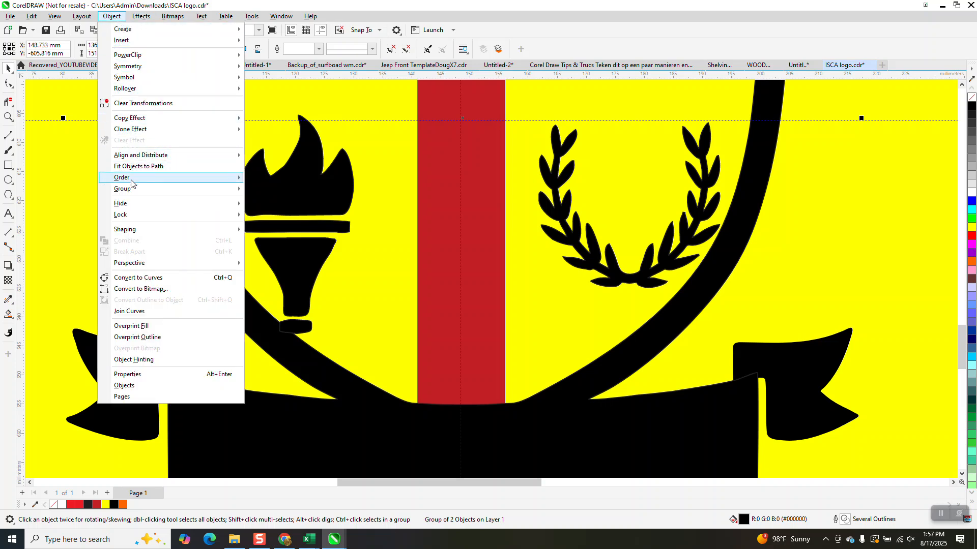
mouse_move(132, 189)
left_click(277, 200)
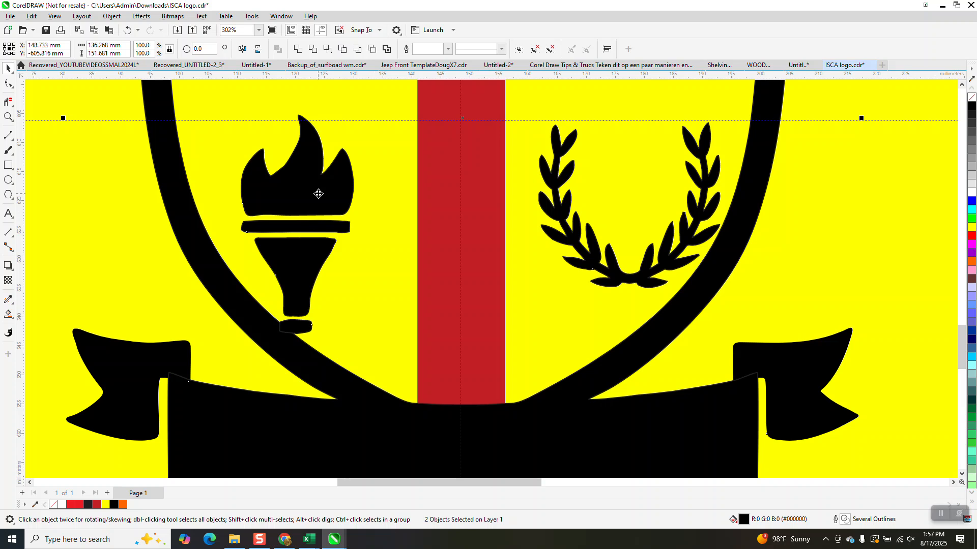
Select only the group of four icons and move it 150 mm right, out of the shield.
scroll(319, 198, "down", 2)
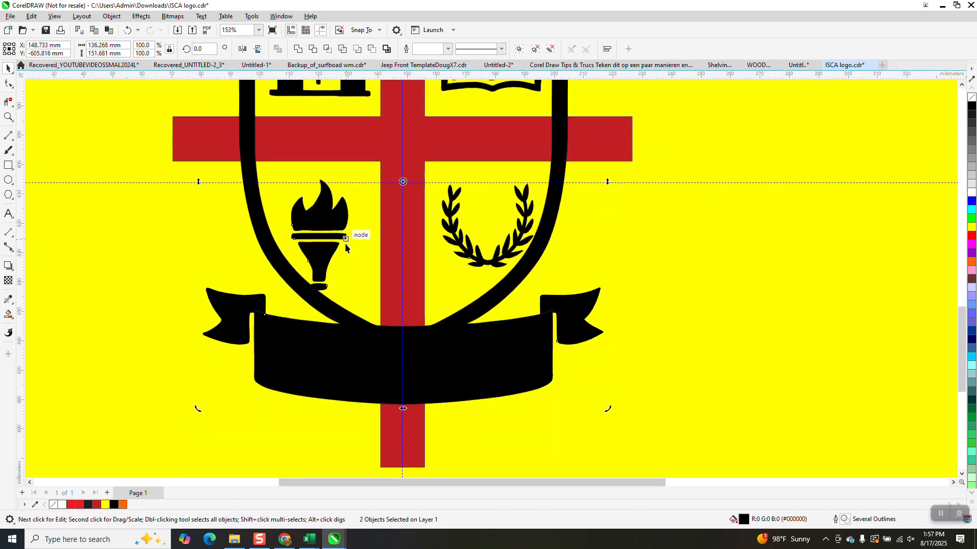
scroll(345, 243, "down", 1)
left_click(294, 441)
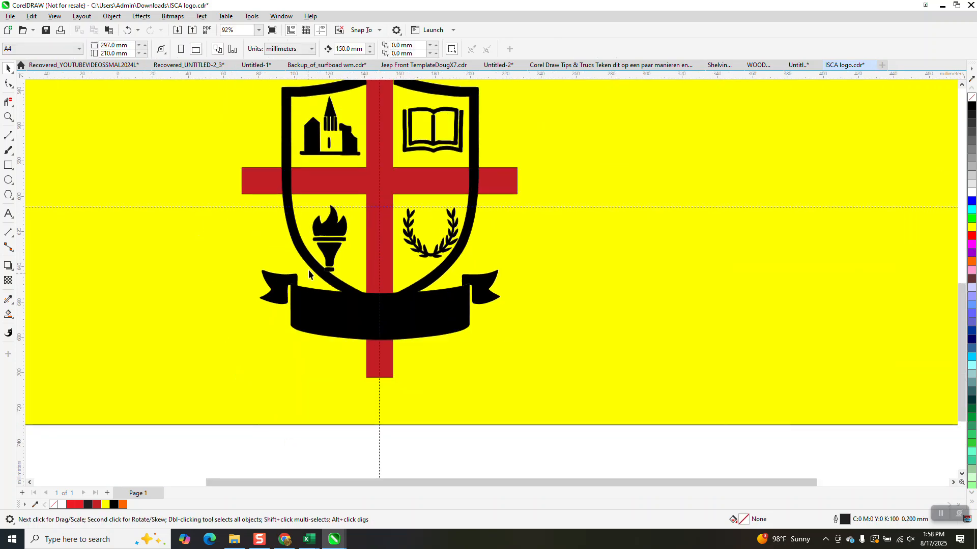
left_click(324, 240)
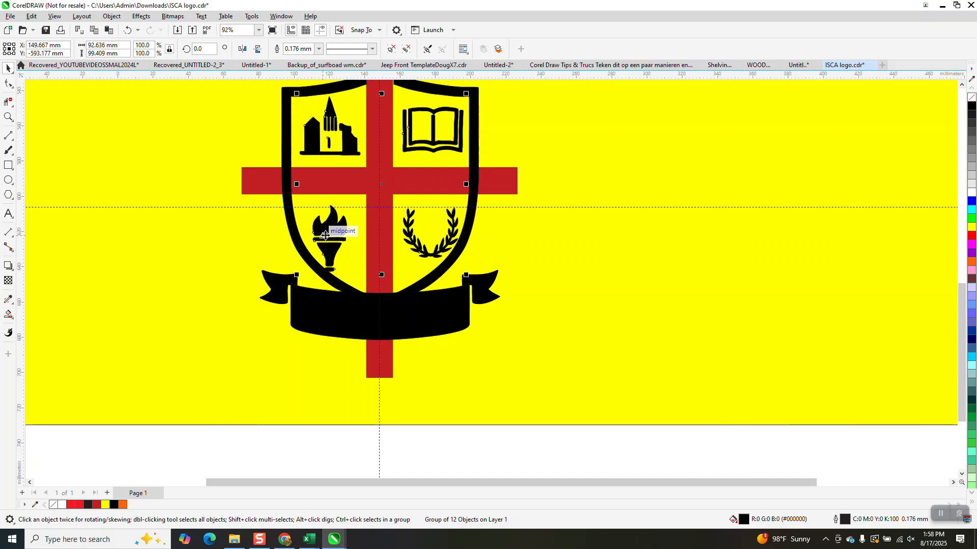
key("Right")
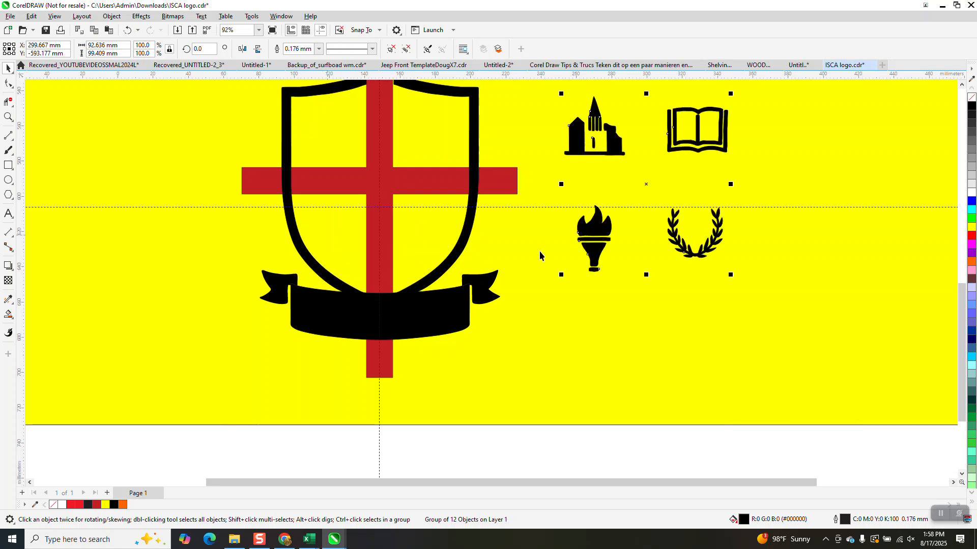
Ungroup the group of four icons so the church, book, torch and wreath pieces are separate objects.
left_click(112, 16)
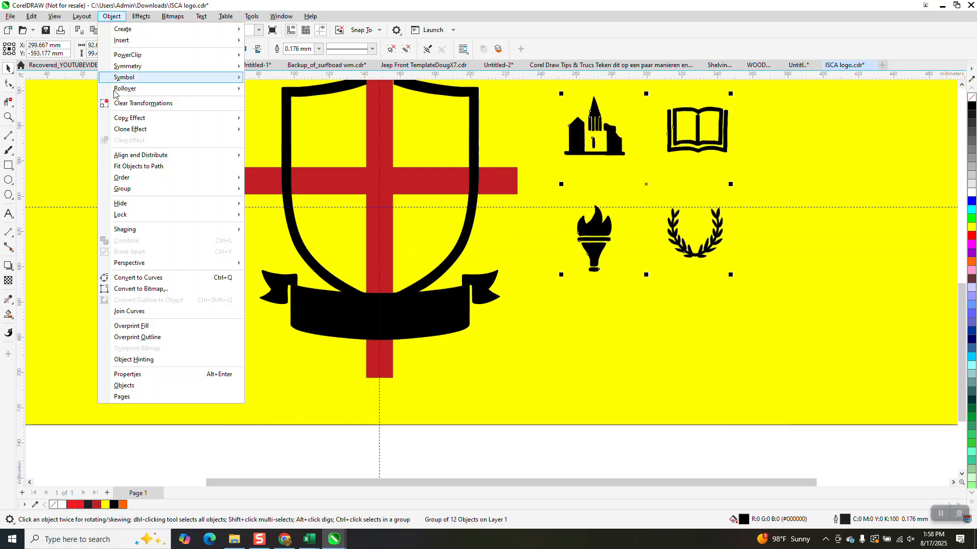
mouse_move(234, 188)
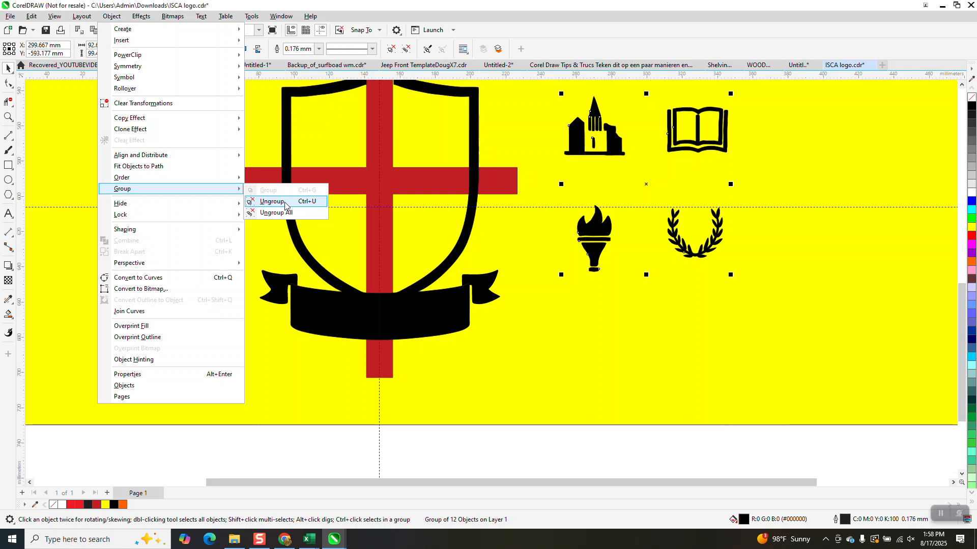
left_click(287, 204)
left_click_drag(567, 191, 567, 191)
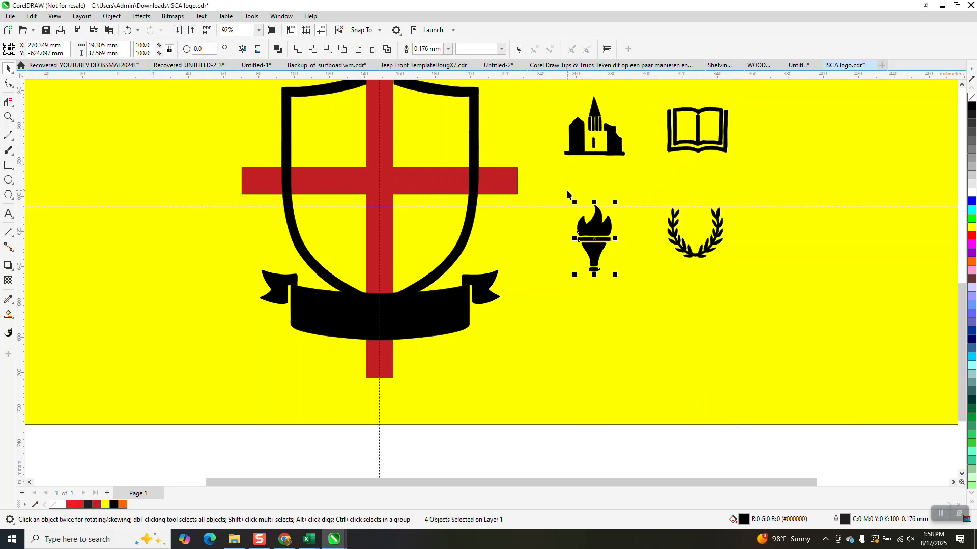
left_click(740, 189)
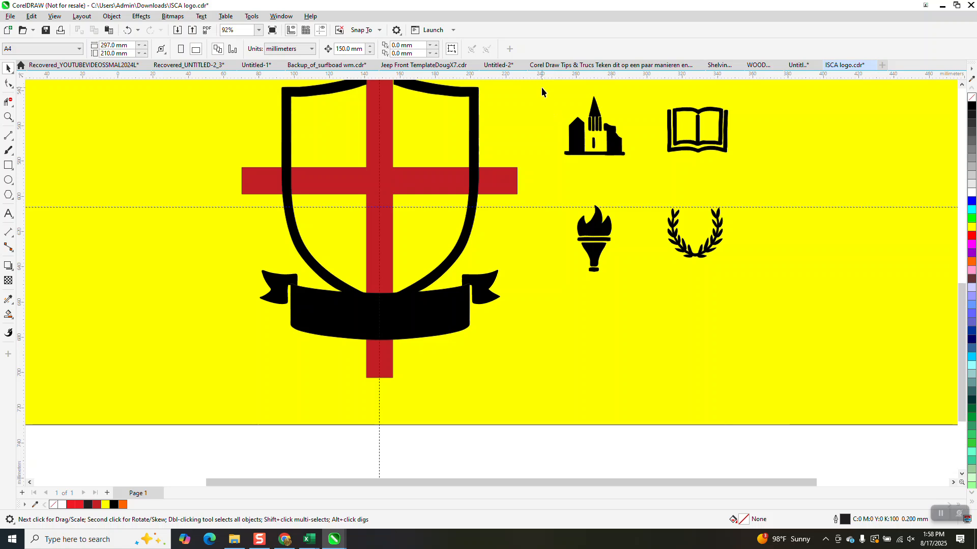
Select all the ungrouped icon pieces together and move them 150 mm left, back inside the shield.
left_click_drag(542, 87, 778, 306)
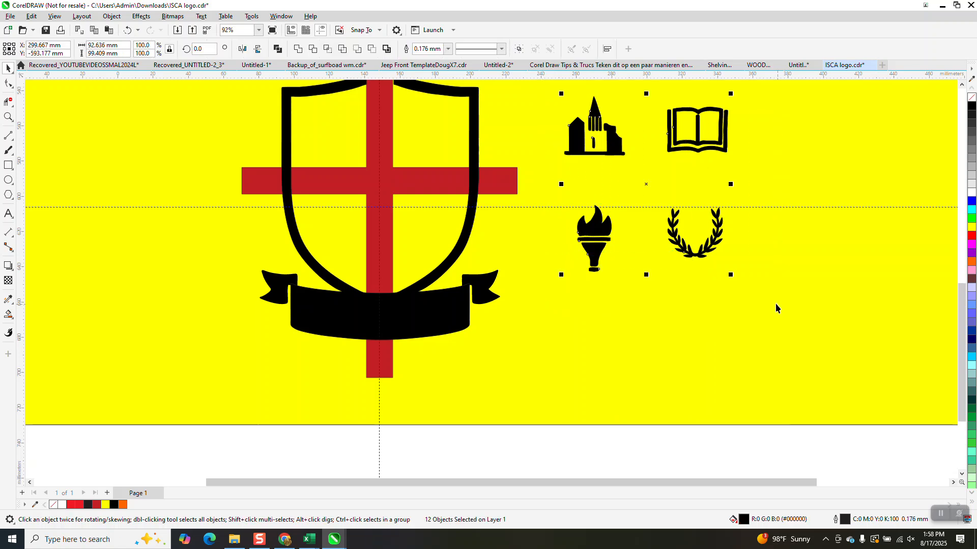
key("Left")
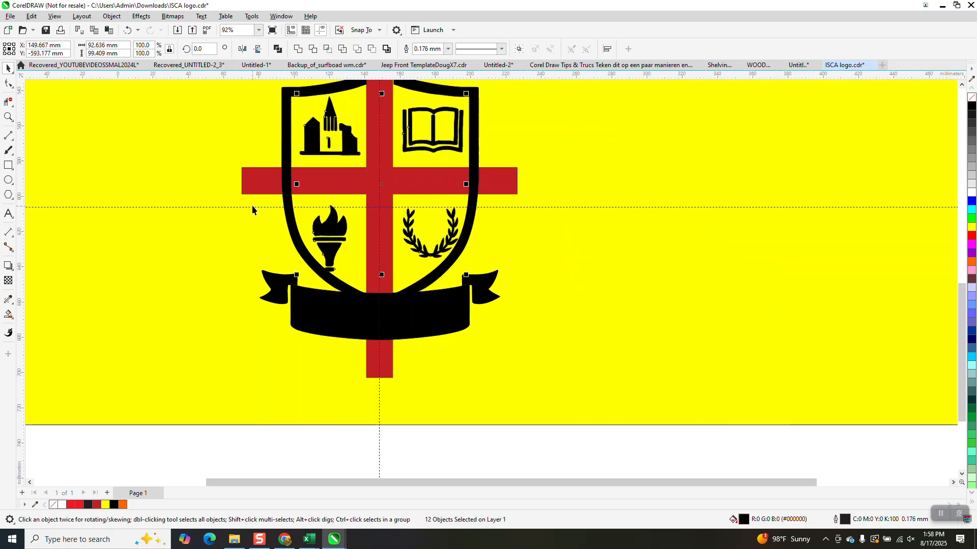
left_click(493, 93)
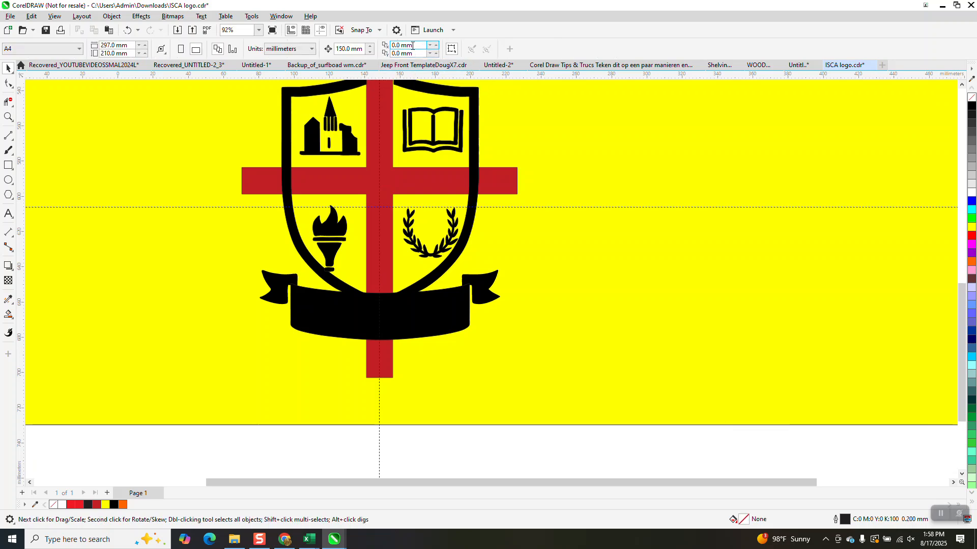
Set the nudge distance to 1 mm and move the whole torch icon up 4 mm, clear of the shield outline.
left_click(345, 48)
left_click_drag(361, 50, 301, 51)
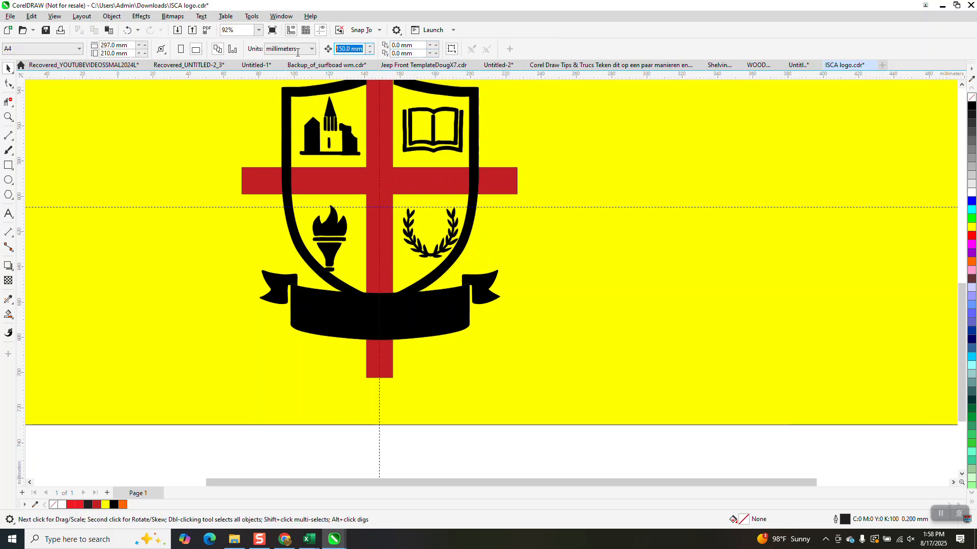
type("1")
left_click_drag(273, 200, 378, 284)
key("Up")
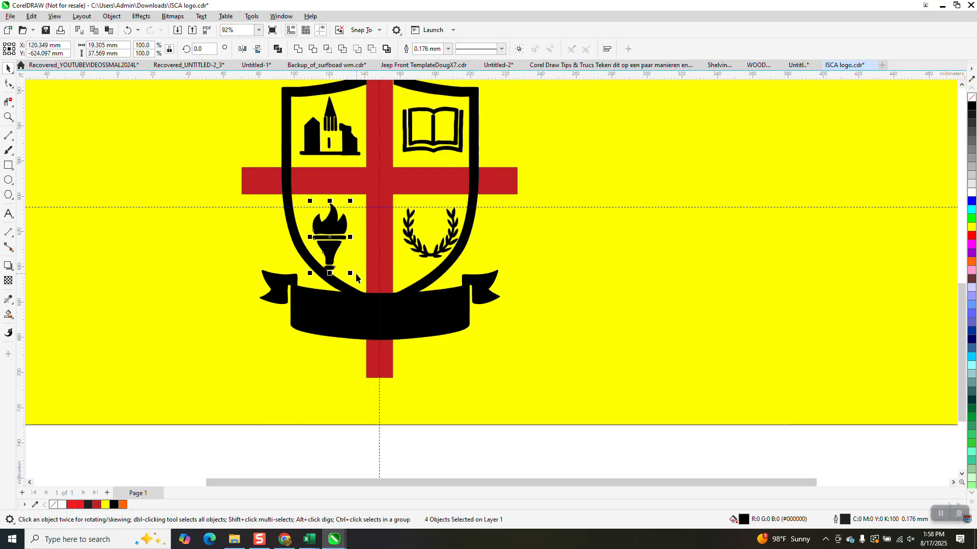
key("Up")
key("Up")
key("Up")
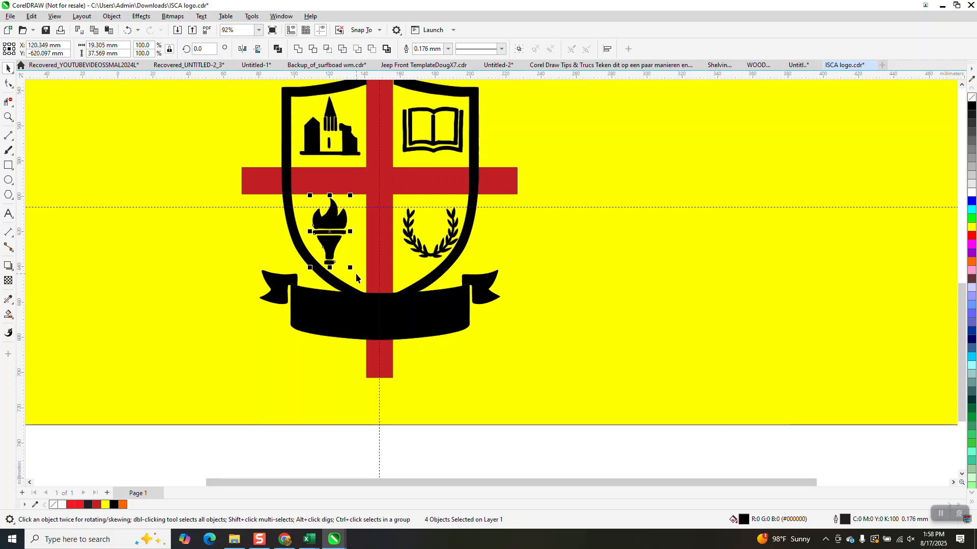
Move the laurel wreath icon 1 mm left and 1 mm up within its shield quarter.
left_click(452, 235)
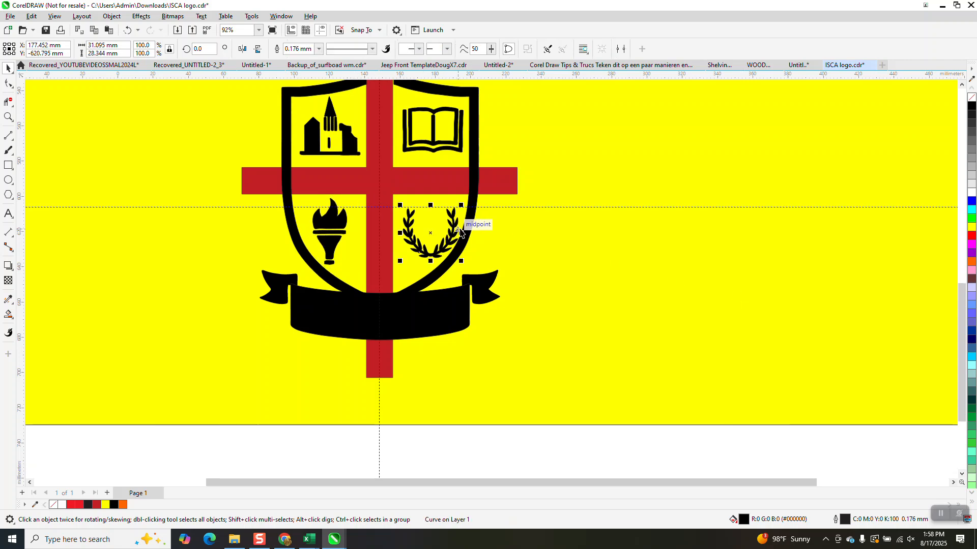
key("Left")
key("Up")
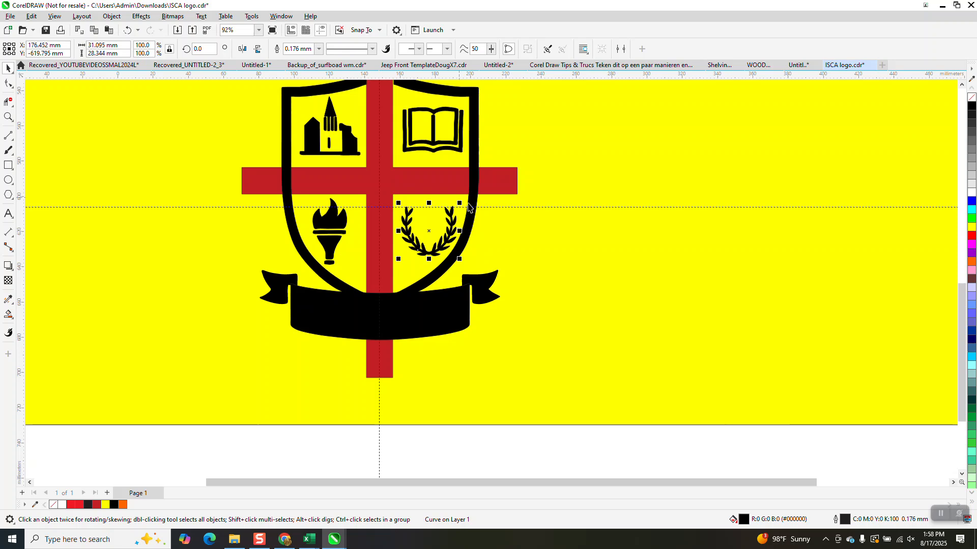
Group the complete logo, including the red cross, shield, banner and all icon pieces, without the yellow background.
scroll(449, 218, "down", 3)
left_click_drag(347, 94, 574, 367)
key("ctrl+g")
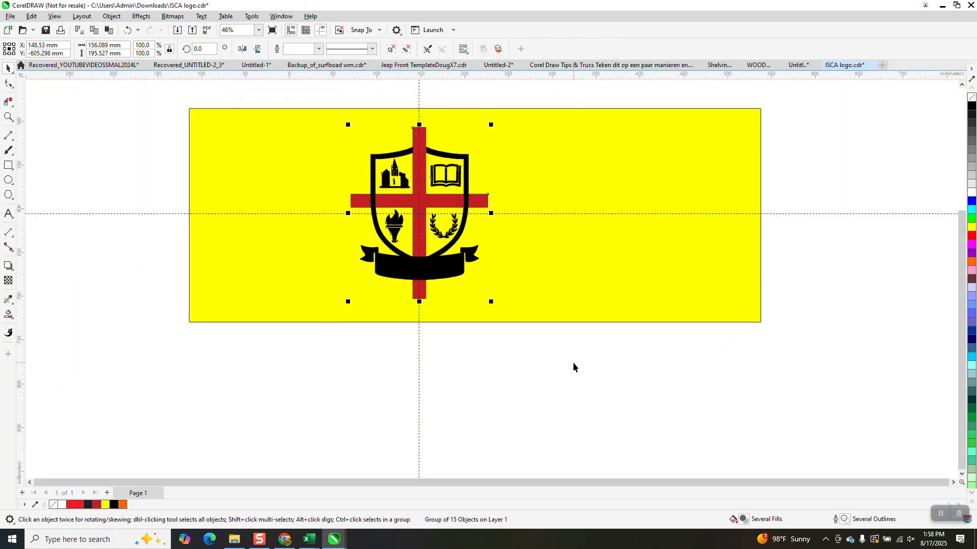
left_click(600, 103)
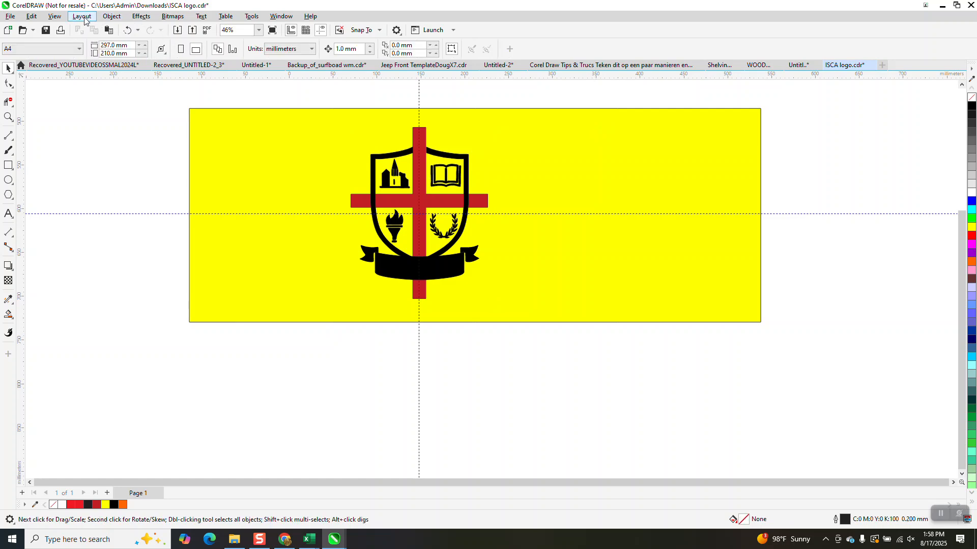
Unlock all locked objects and remove the yellow background rectangle and the guidelines, leaving the logo on the white page.
left_click(106, 16)
mouse_move(220, 219)
left_click(273, 238)
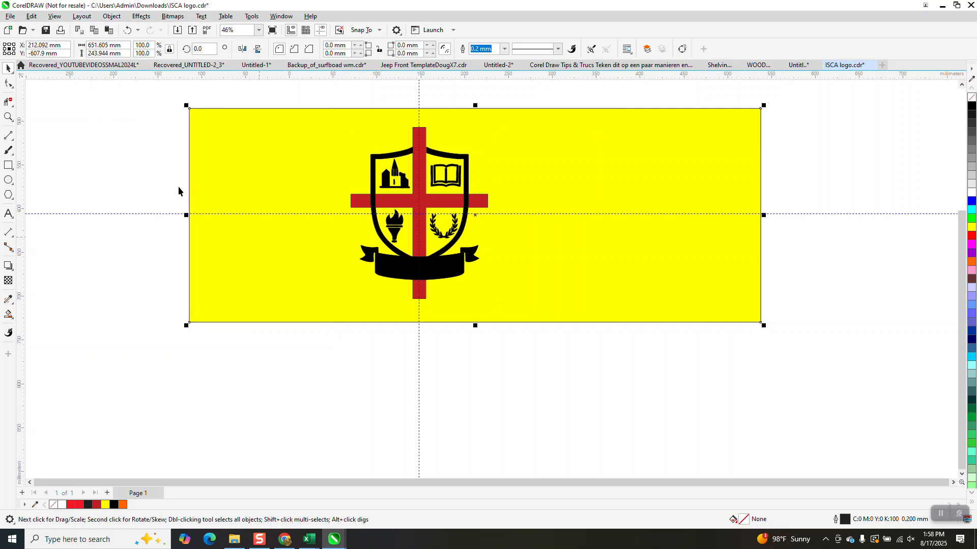
left_click(234, 170)
key("Delete")
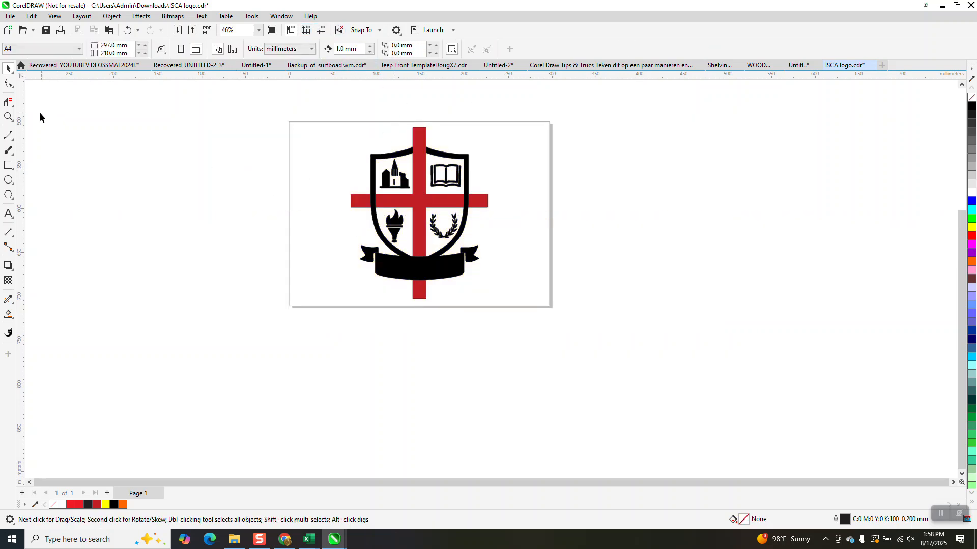
left_click(9, 118)
left_click_drag(336, 101, 604, 343)
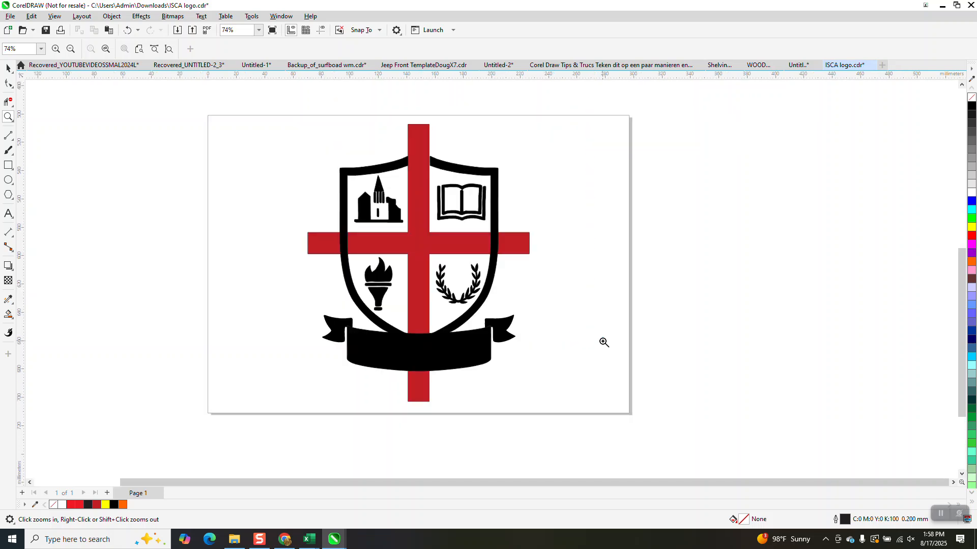